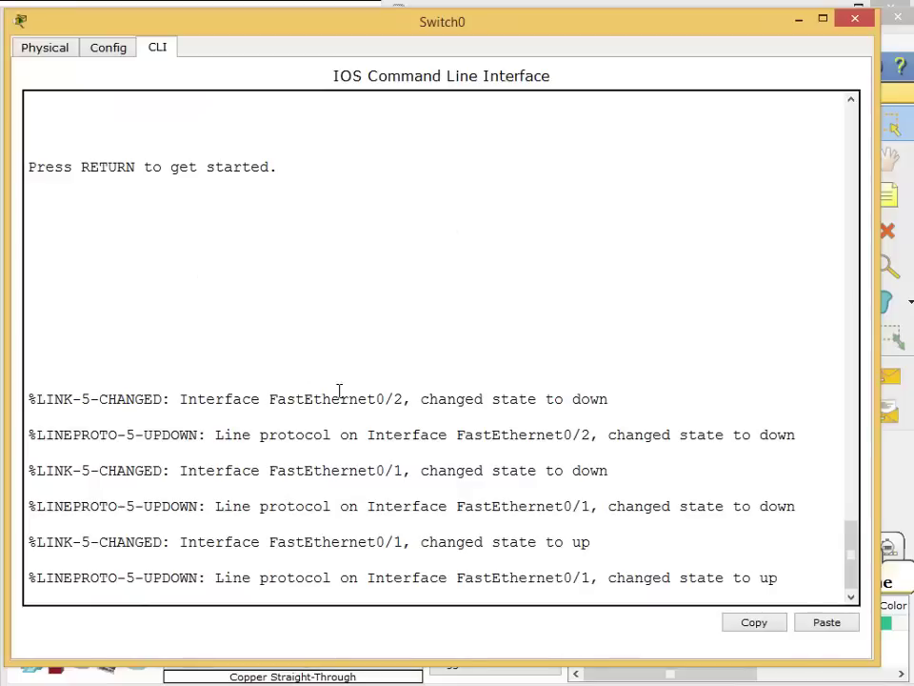
Step: Enter Switch0's global configuration and paste the no switchport access commands for Fa0/1 and Fa0/2
key(Return)
text(en)
key(Return)
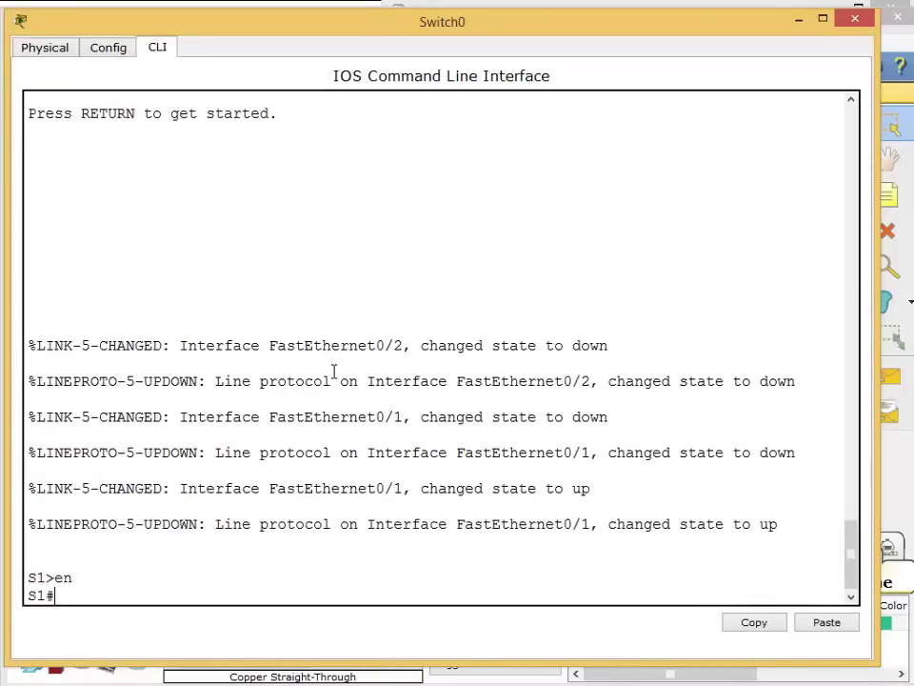
text(conf t)
key(Return)
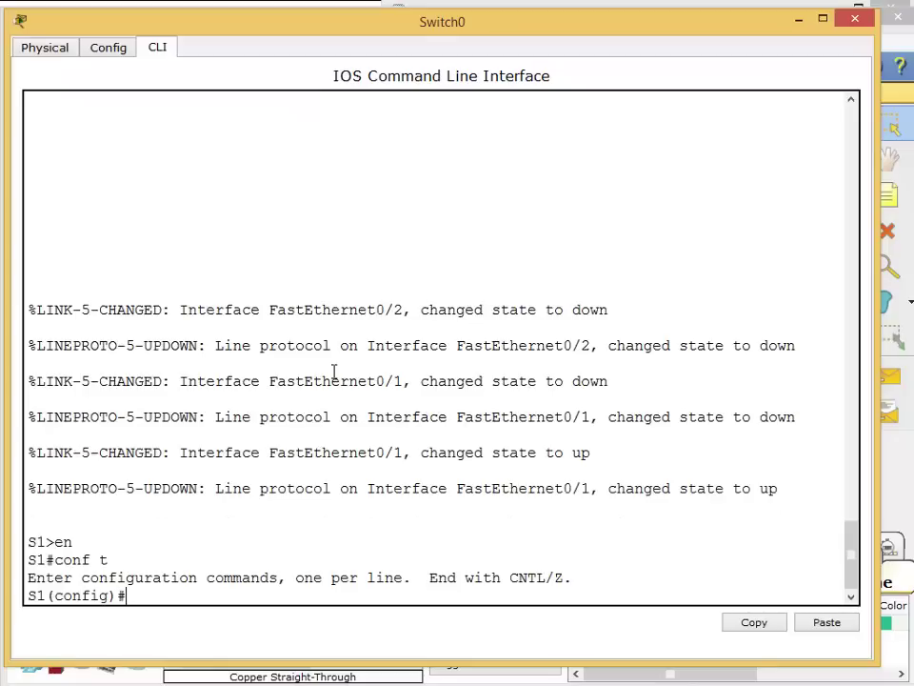
text(interfac)
key(BackSpace)
key(BackSpace)
key(BackSpace)
key(BackSpace)
key(BackSpace)
key(BackSpace)
key(BackSpace)
right_click(302, 463)
click(341, 493)
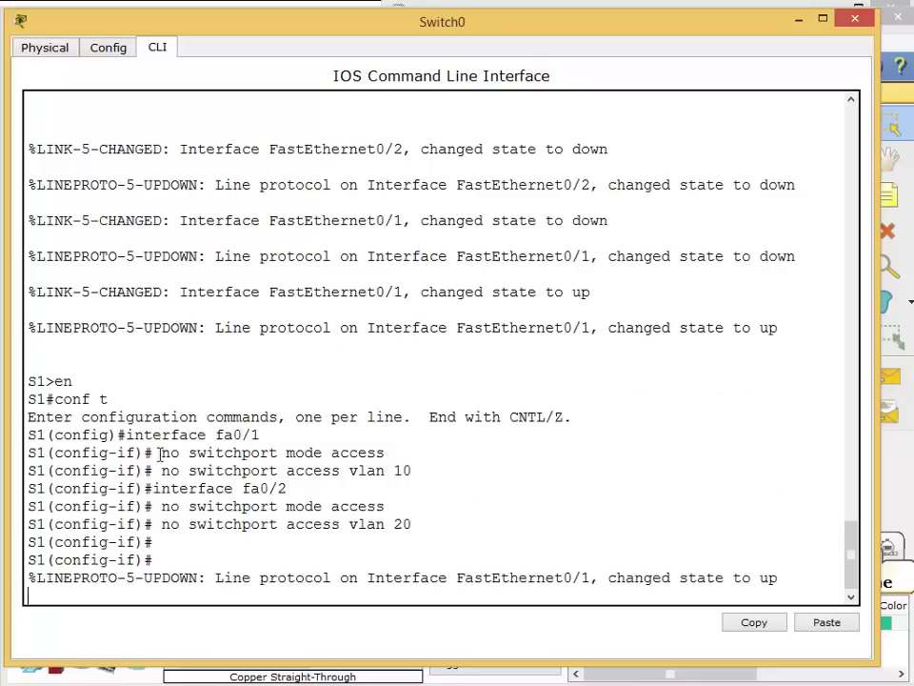
key(Return)
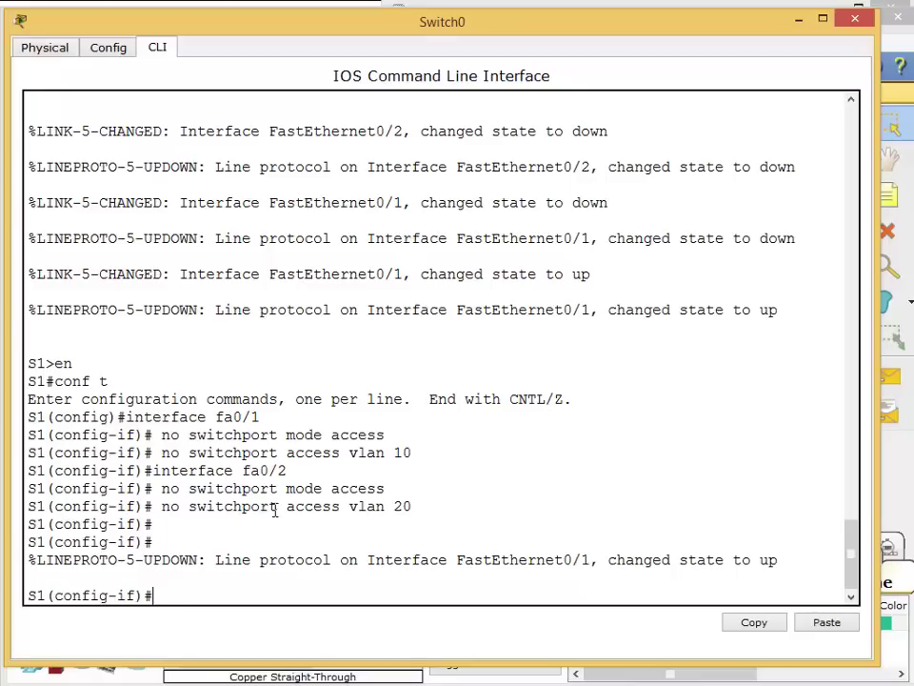
Step: Set interface Fa0/1 to switchport mode trunk
text(exit)
key(Return)
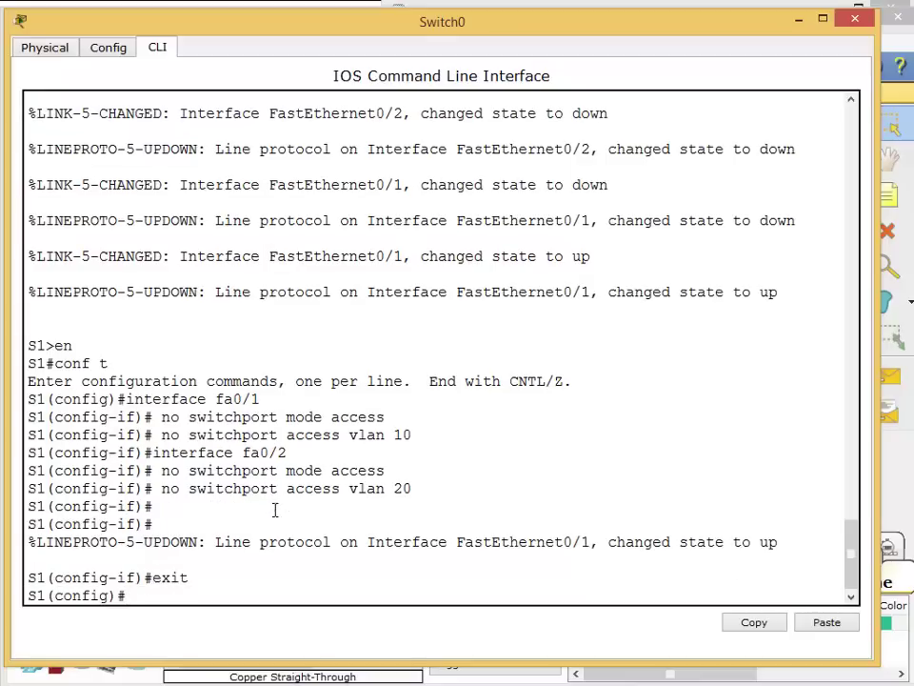
text(intervf)
key(BackSpace)
text(face fa0/1)
key(Return)
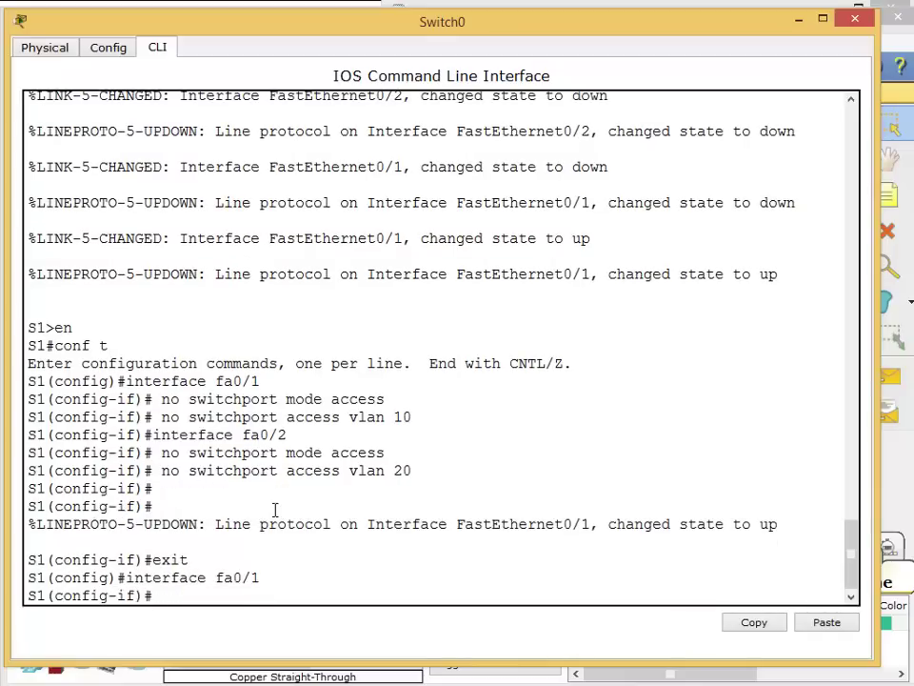
text(swi)
key(Tab)
text(mod)
key(Tab)
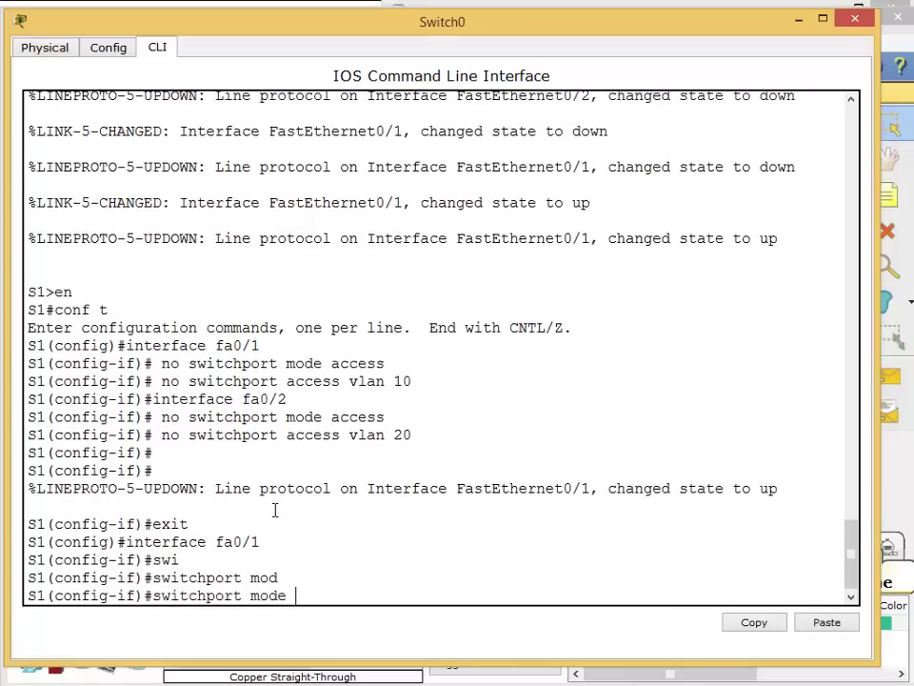
text(tru)
key(Tab)
key(Return)
key(Return)
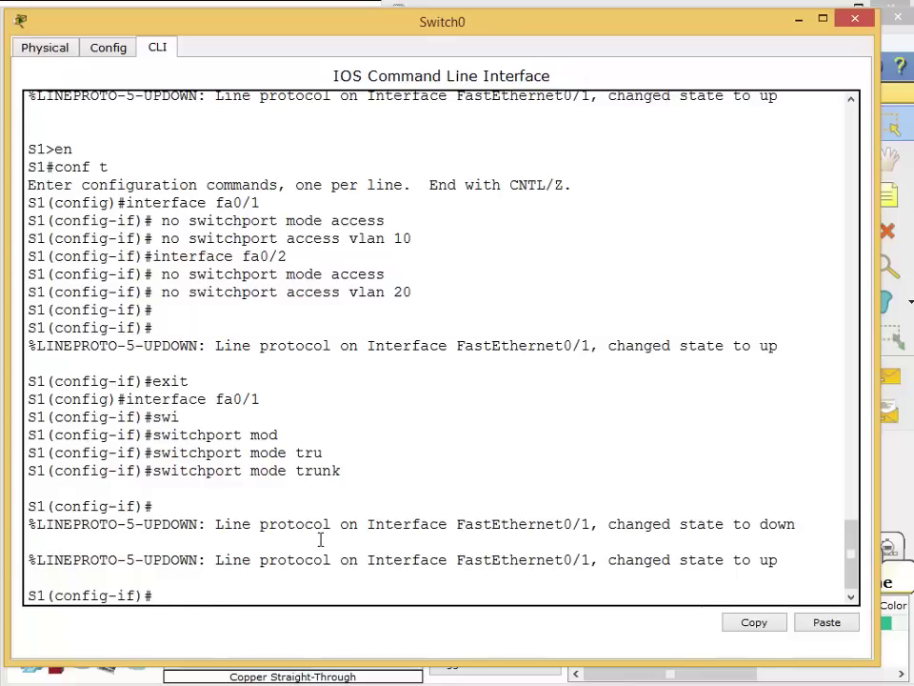
Step: Return to privileged mode with end and run show vlan brief
text(end)
key(Return)
key(Return)
key(Return)
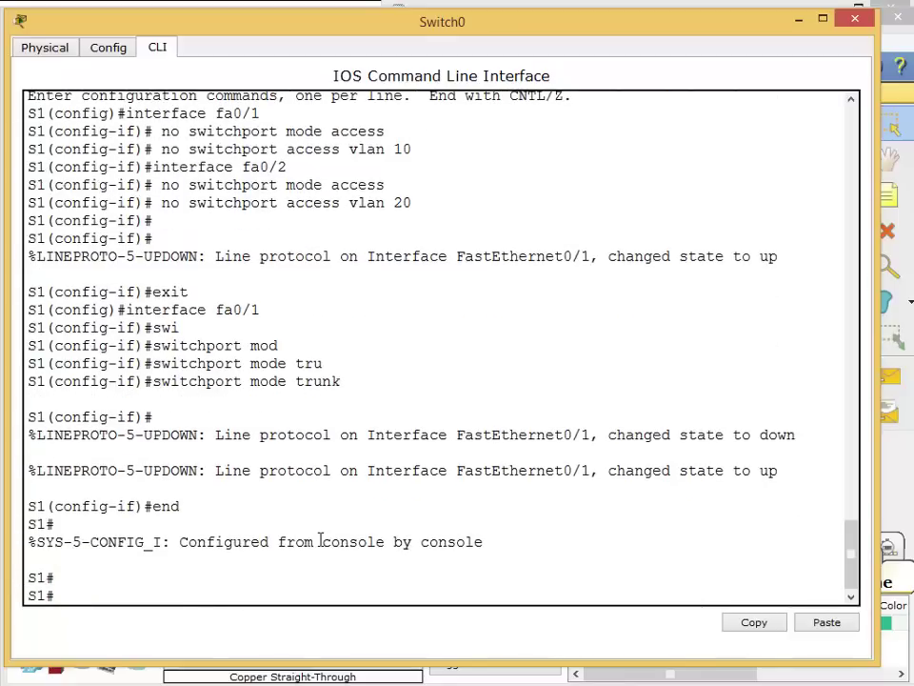
text(show vlan brief)
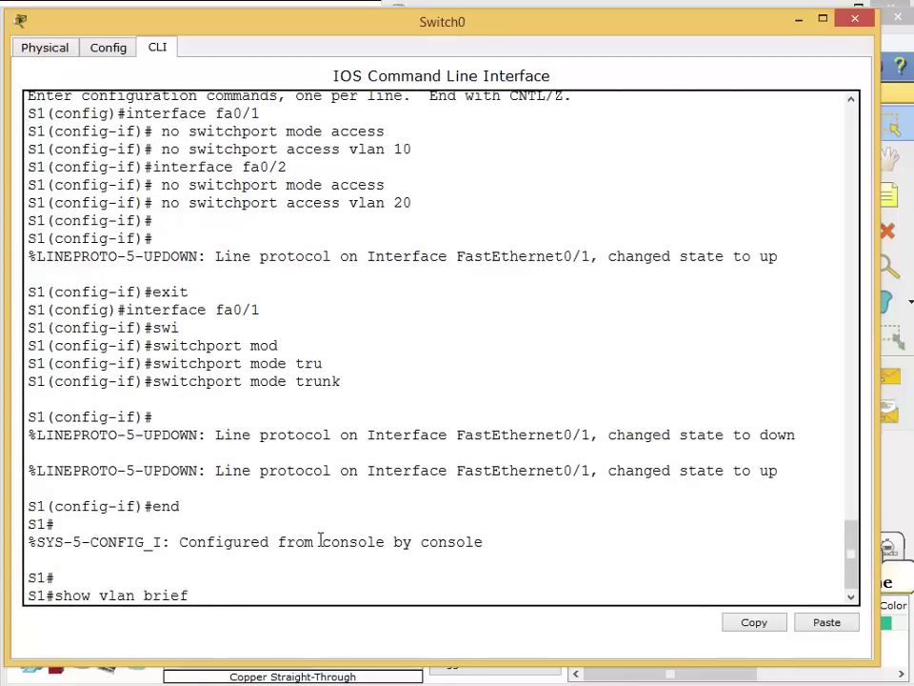
key(Return)
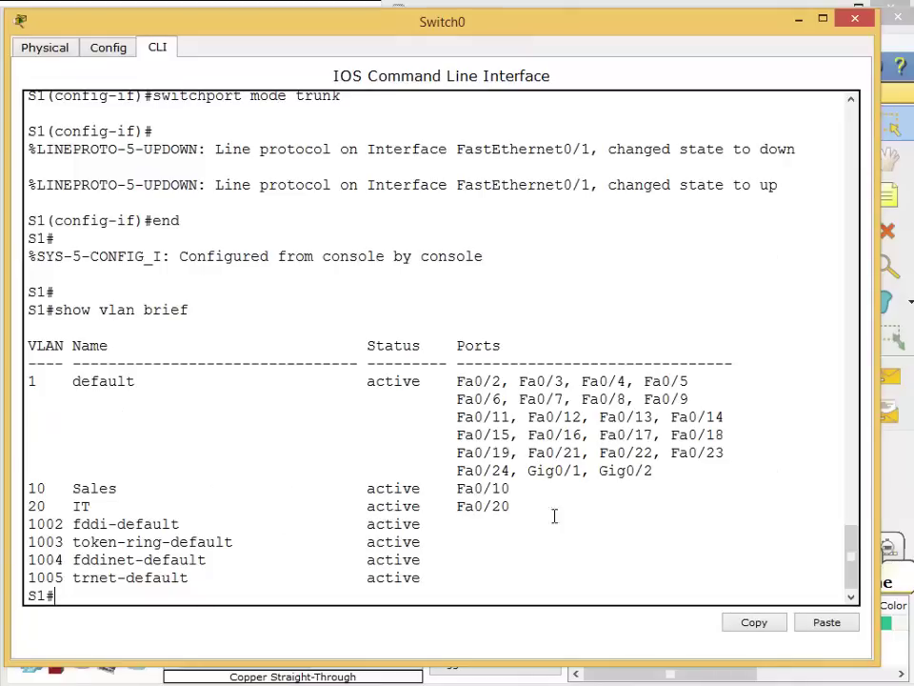
Step: Review the VLAN table: Sales on Fa0/10, IT on Fa0/20, and the default VLAN's ports
drag(529, 495, 28, 487)
drag(514, 509, 28, 505)
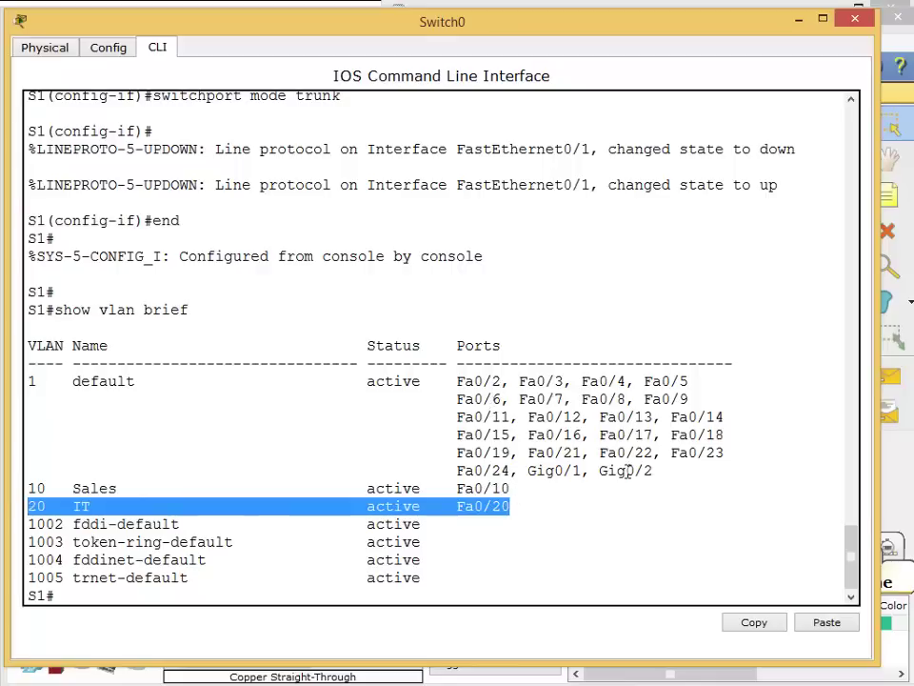
drag(657, 472, 2, 380)
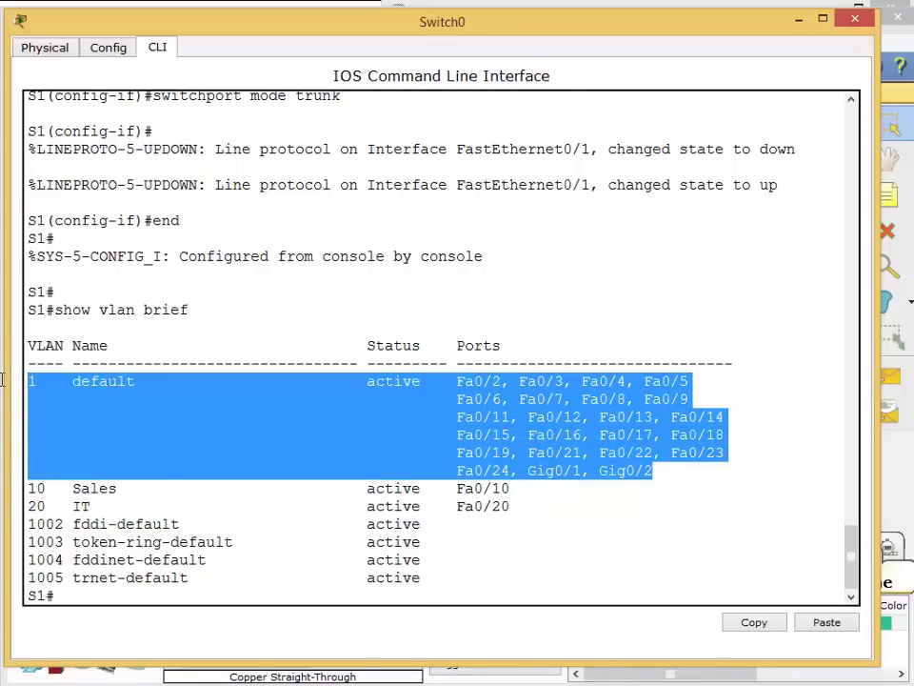
click(608, 523)
drag(512, 506, 28, 381)
click(569, 505)
drag(523, 492, 368, 453)
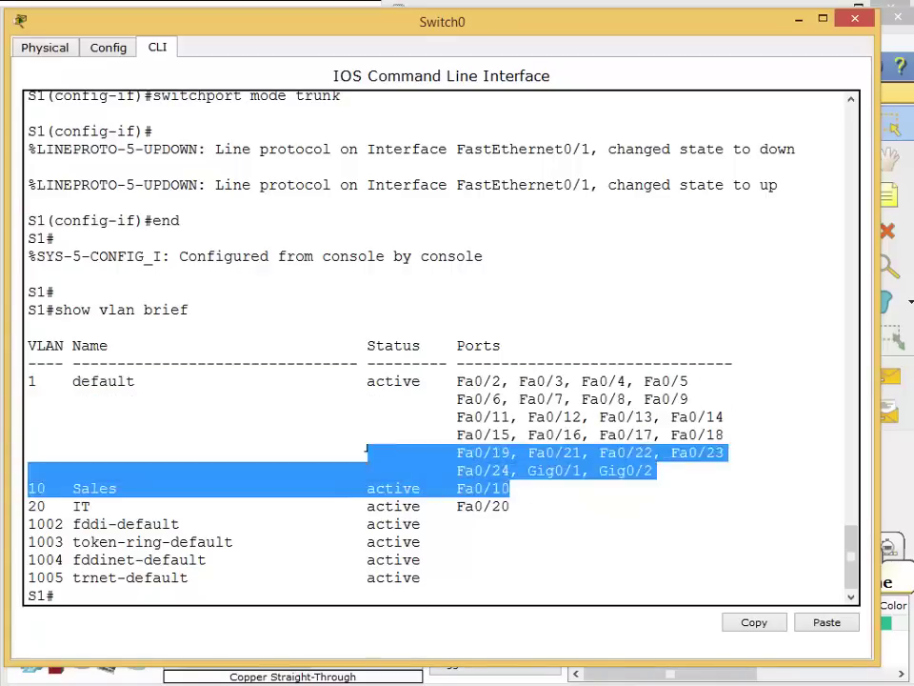
drag(557, 510, 29, 378)
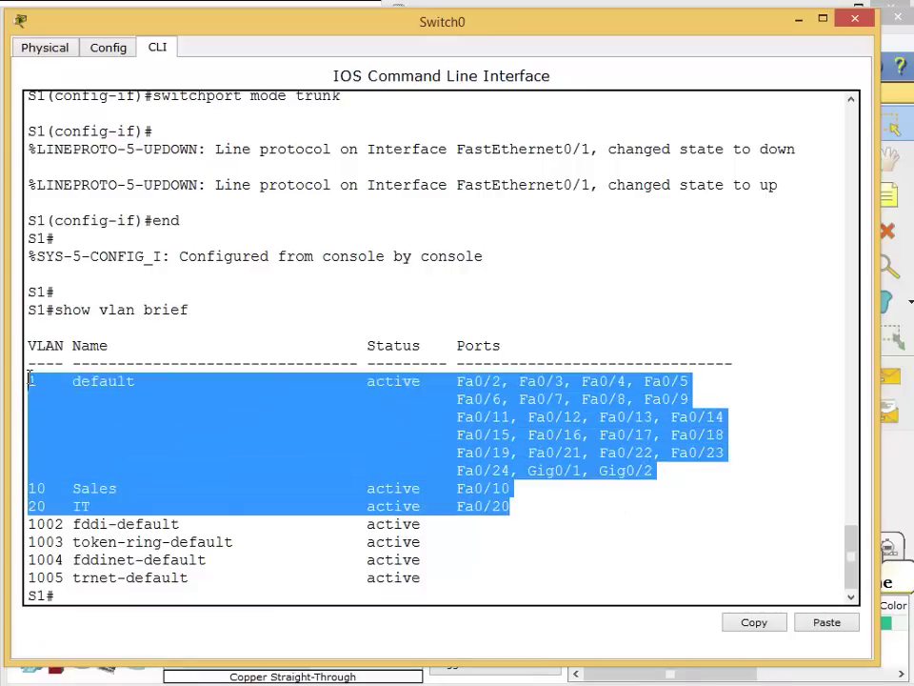
click(256, 479)
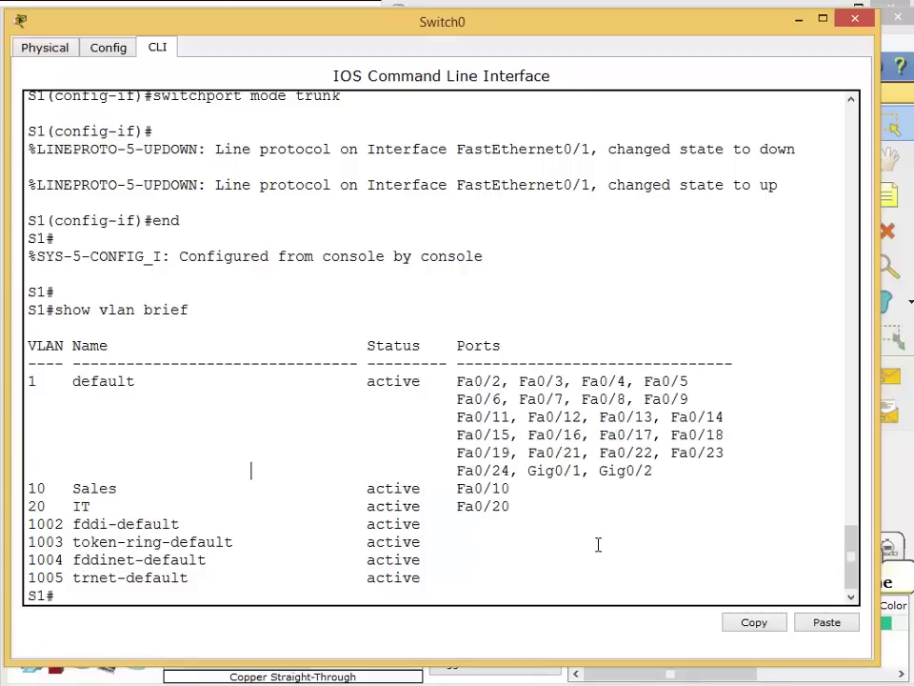
key(Return)
key(Return)
Step: Run show interfaces trunk on Switch0
text(show interr)
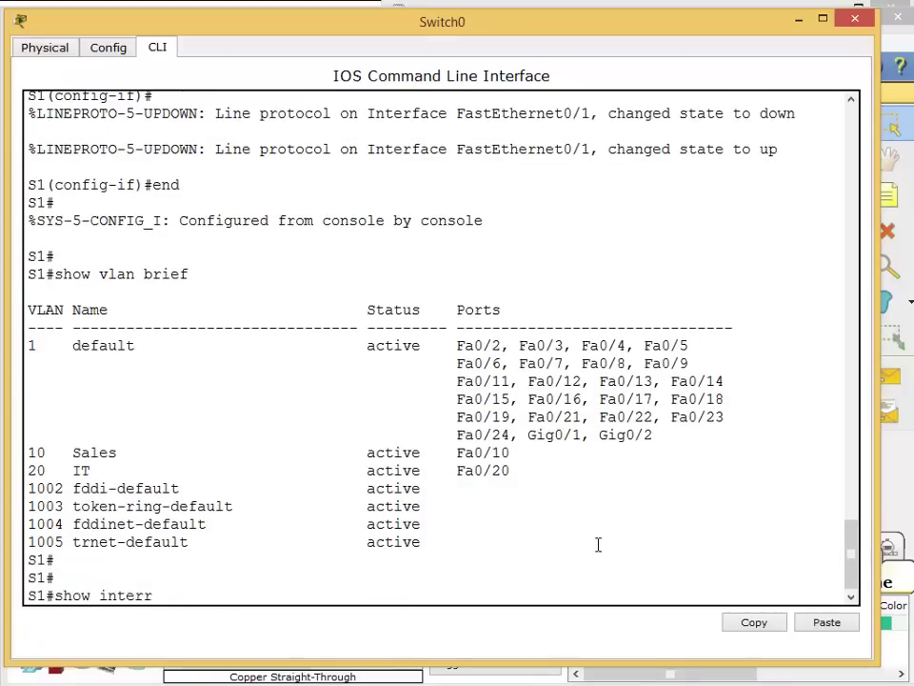
key(Tab)
key(BackSpace)
key(Tab)
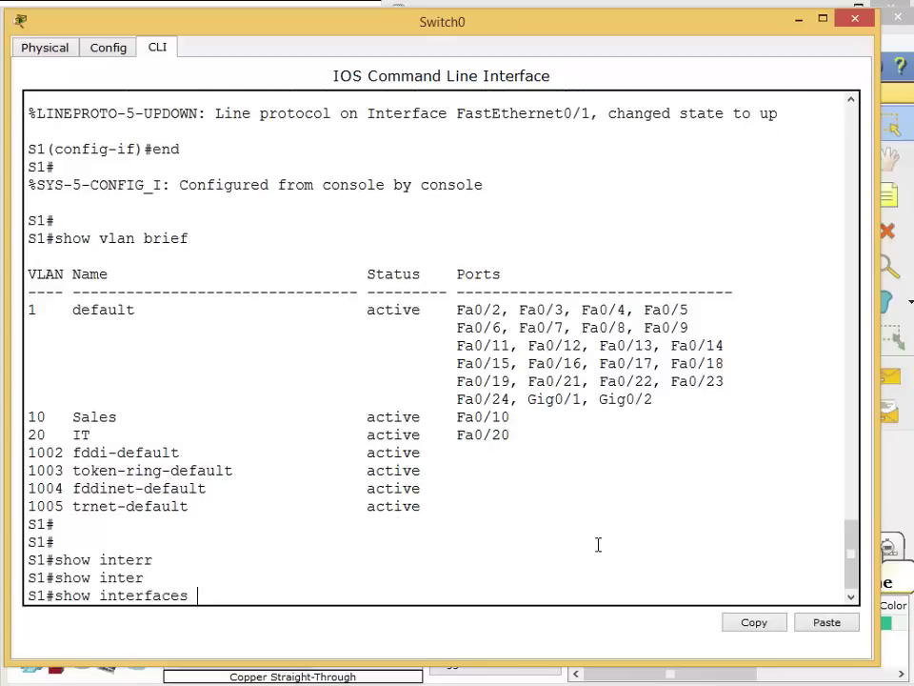
text(tru)
key(Tab)
key(Return)
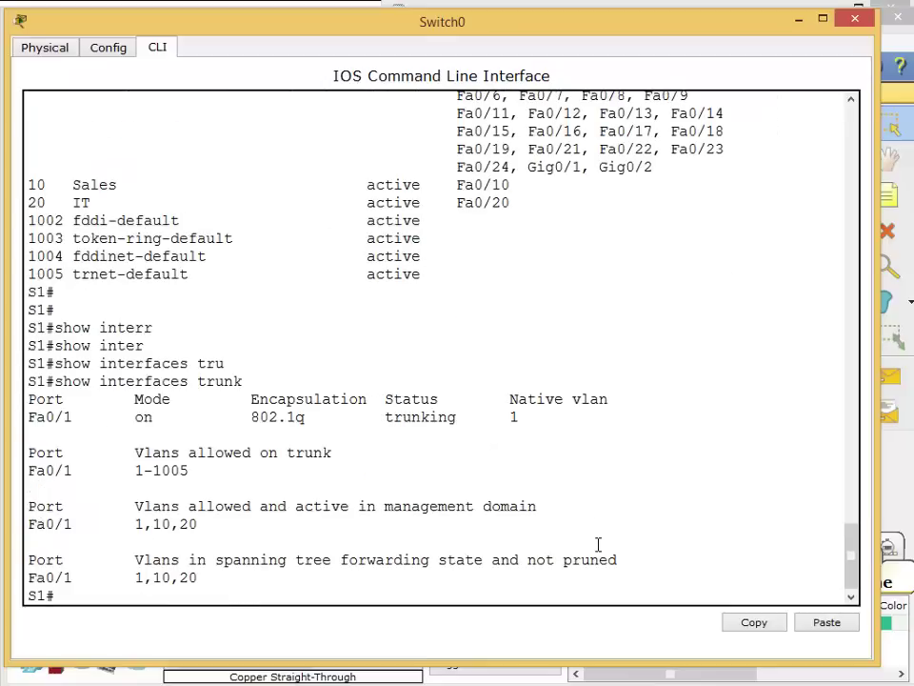
Step: Confirm Fa0/1 is trunking with 802.1q and native VLAN 1, then close Switch0's window
drag(73, 417, 28, 418)
drag(117, 417, 172, 418)
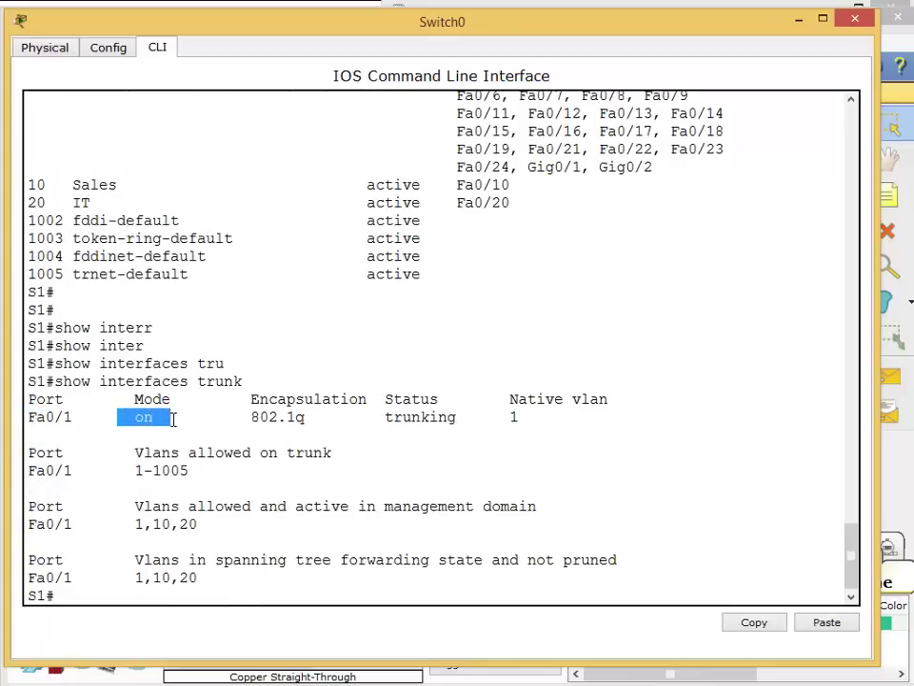
drag(305, 417, 251, 418)
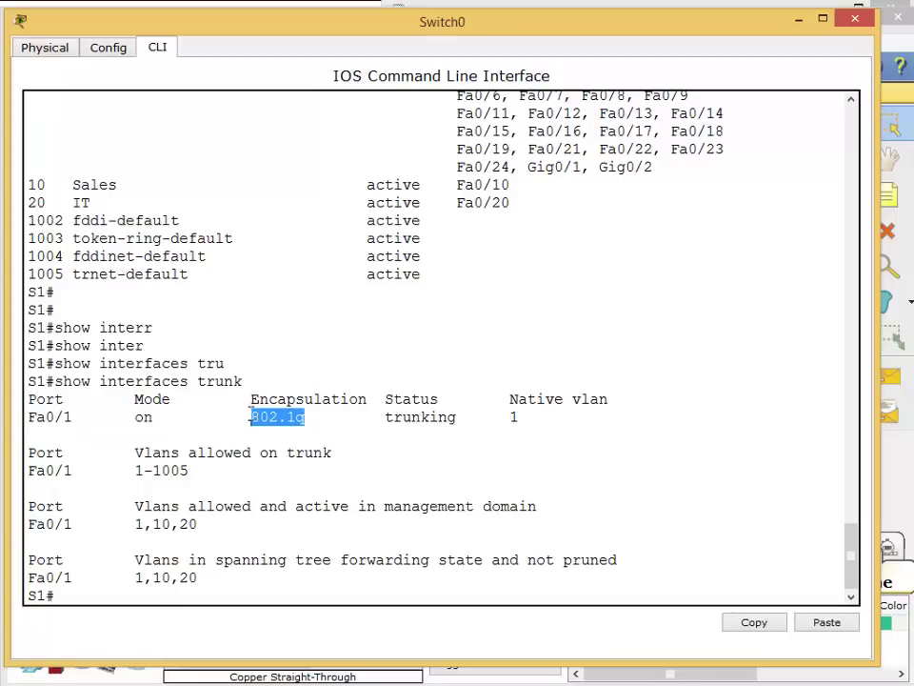
drag(458, 417, 369, 417)
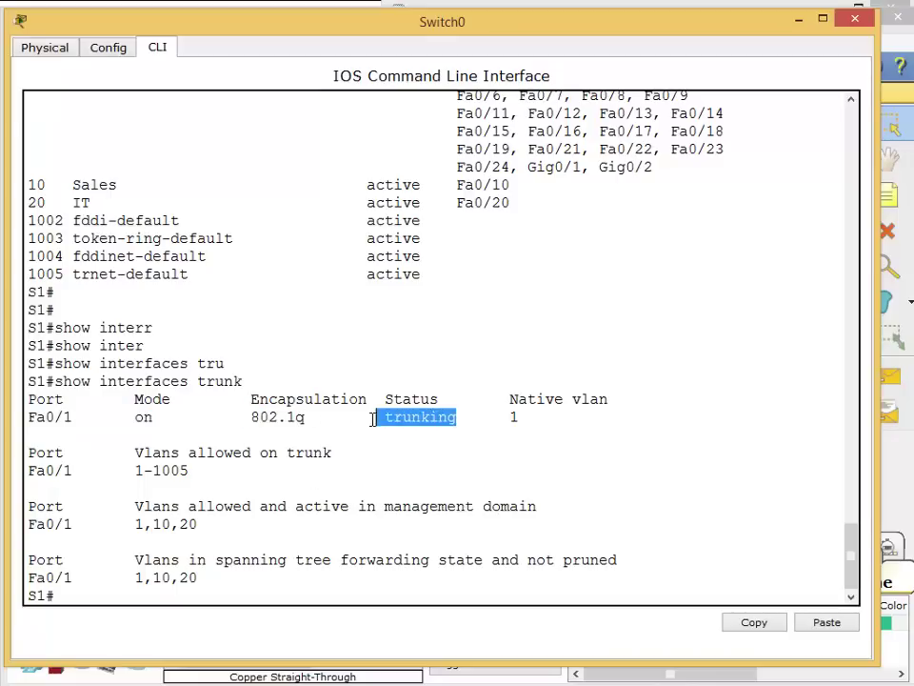
drag(548, 418, 465, 417)
click(474, 506)
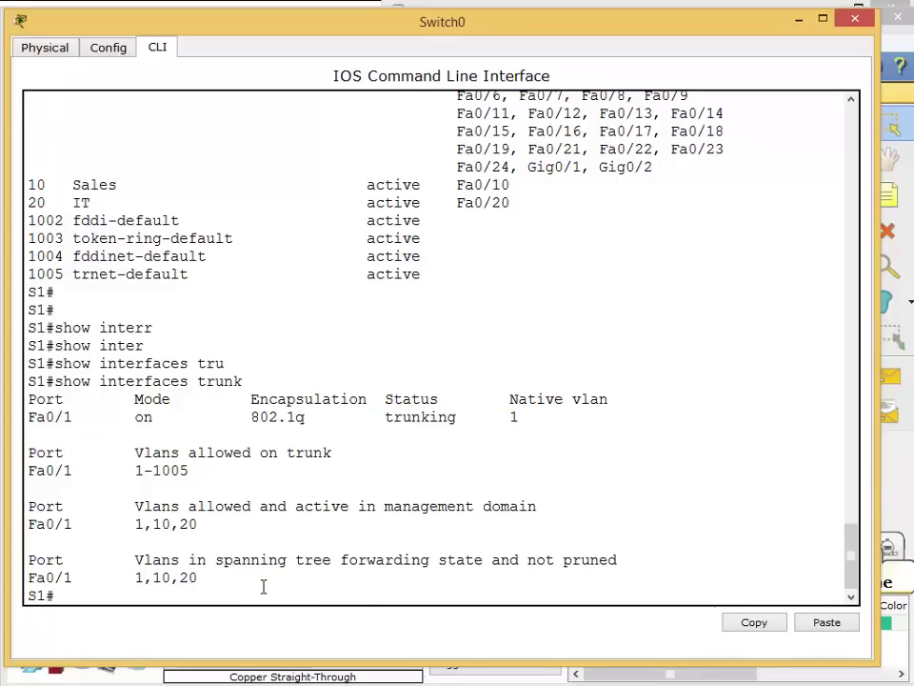
drag(252, 596, 24, 381)
click(241, 534)
key(Return)
key(Return)
key(Return)
key(Return)
key(Return)
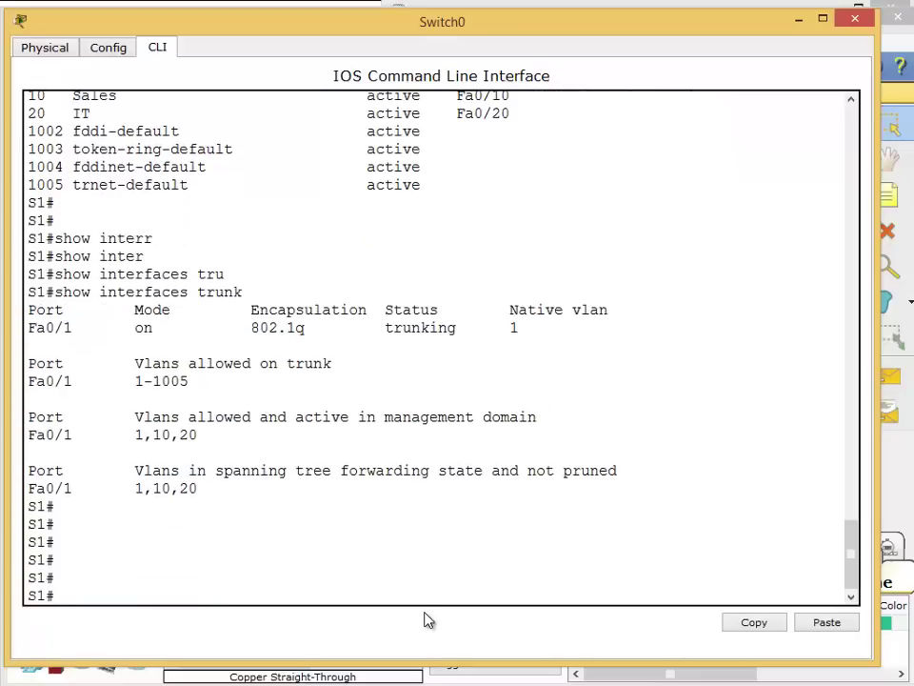
click(855, 19)
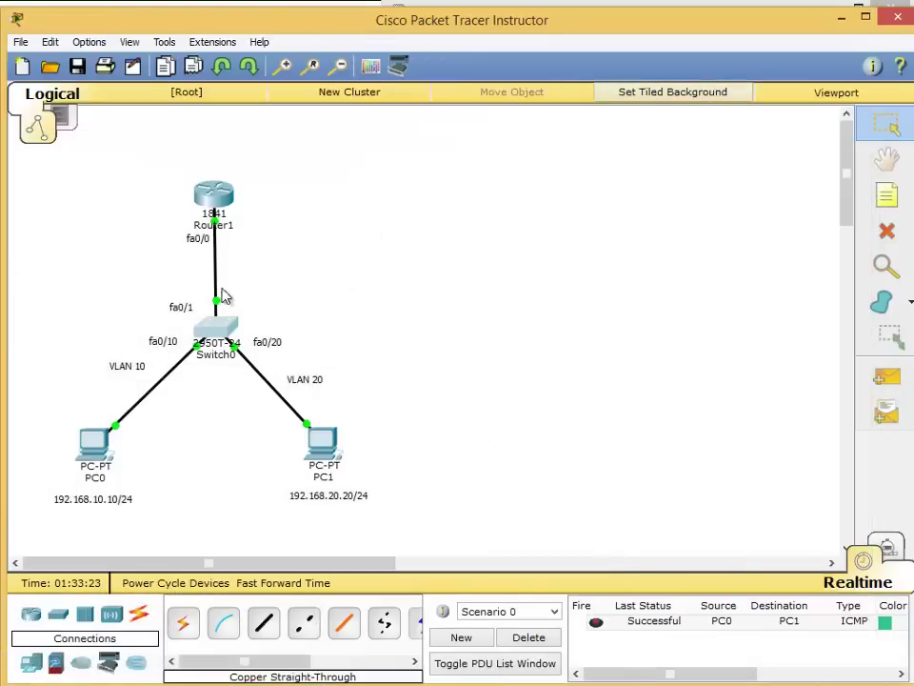
Step: In Router1's CLI, enter privileged mode and list interfaces with show ip interface brief
click(214, 200)
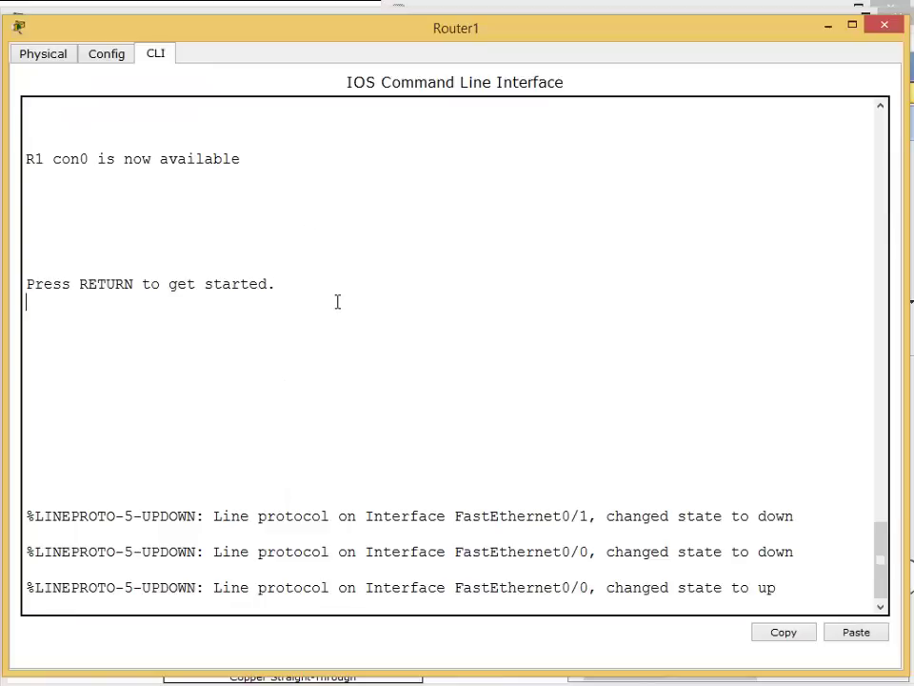
key(Return)
key(Return)
key(Return)
text(en)
key(Return)
text(show)
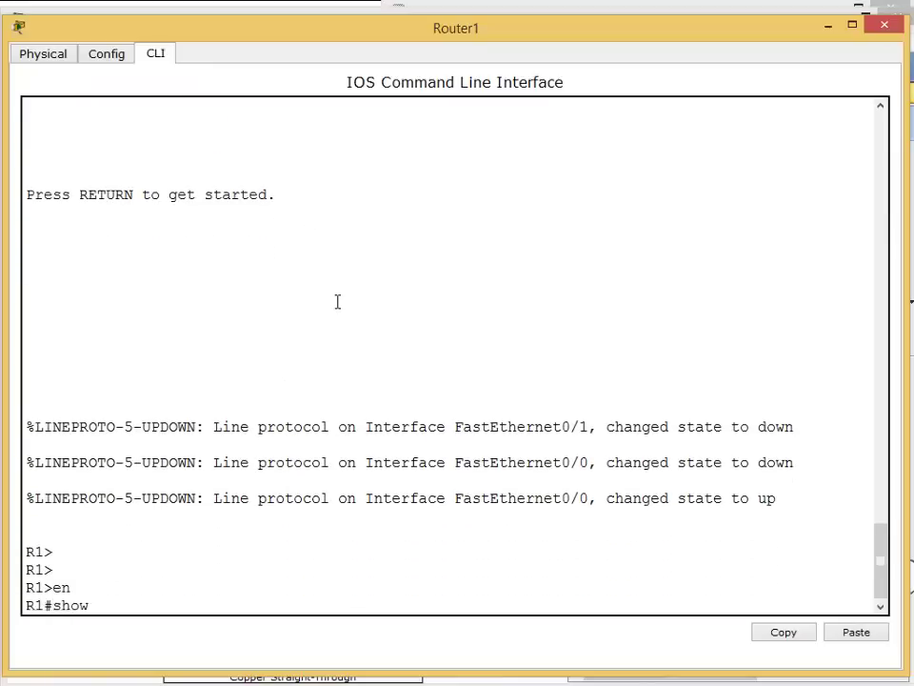
text( ip interface b)
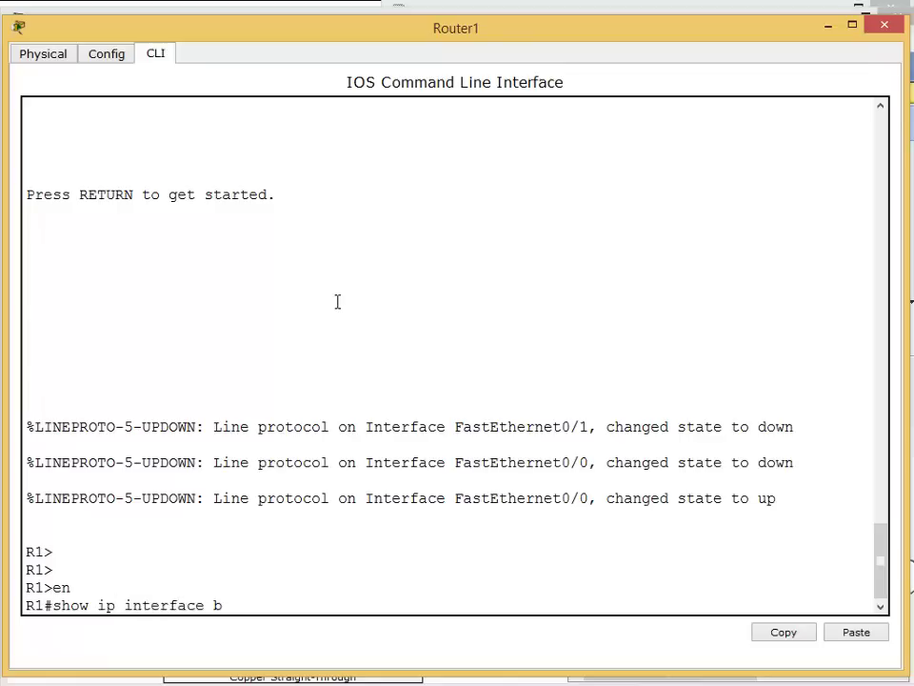
text(rief)
key(Return)
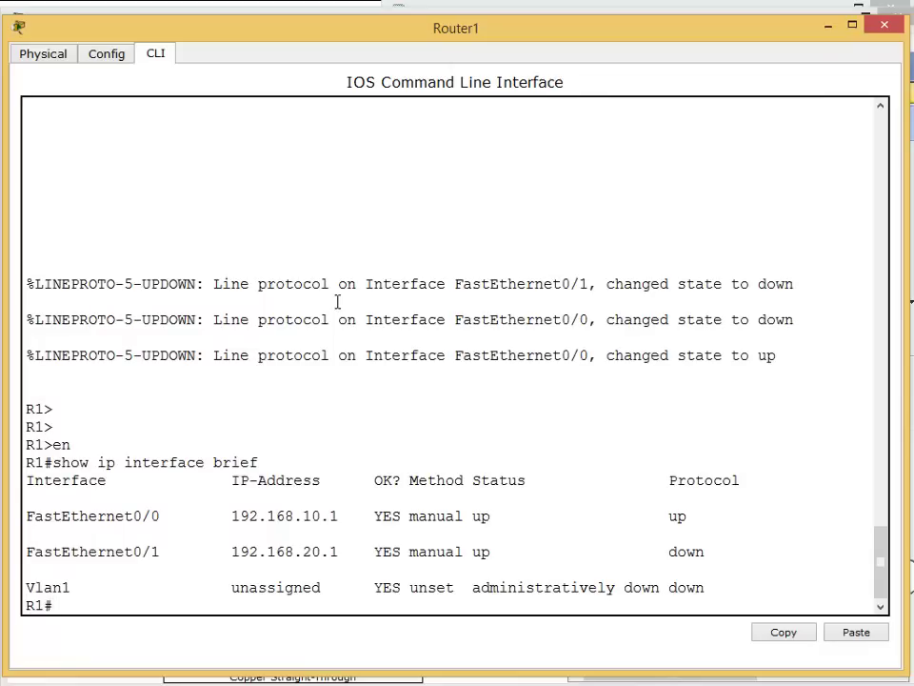
Step: Enter global configuration and try 'default interface fa0/0', which is rejected as invalid
text(conf t)
key(Return)
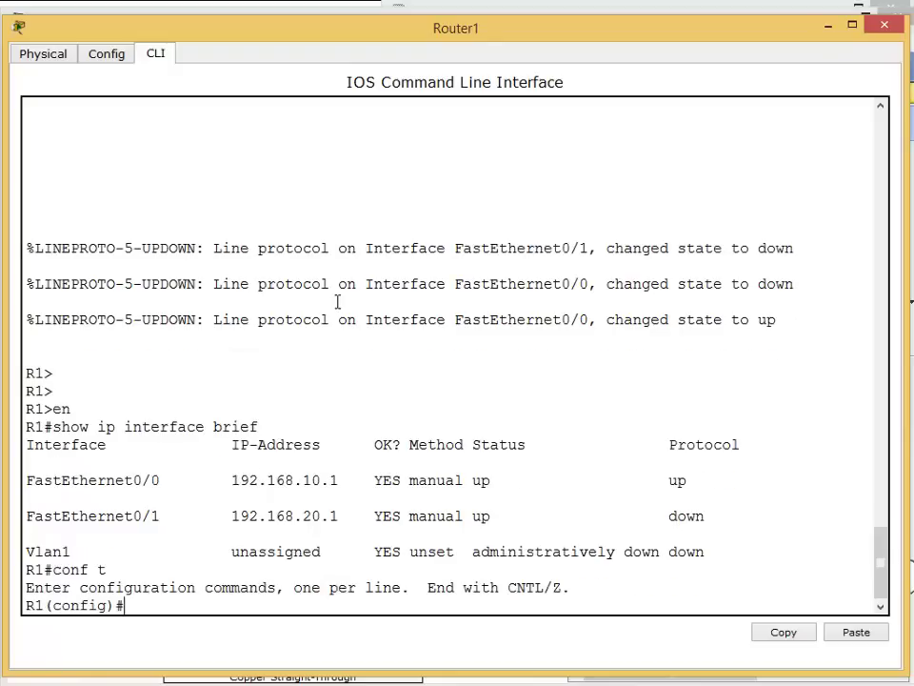
key(Return)
key(Return)
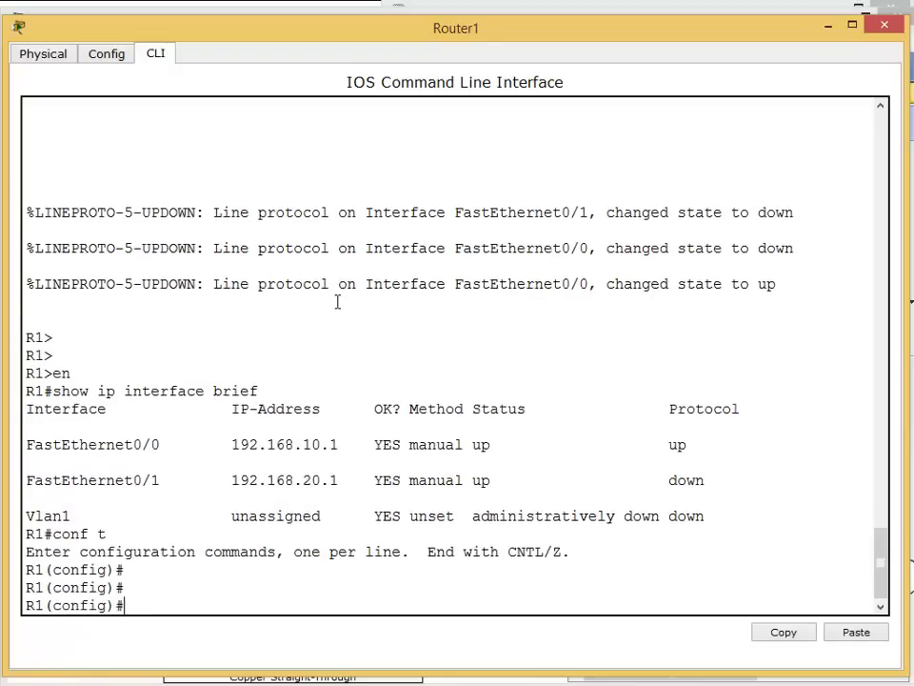
text(default interface fa0/)
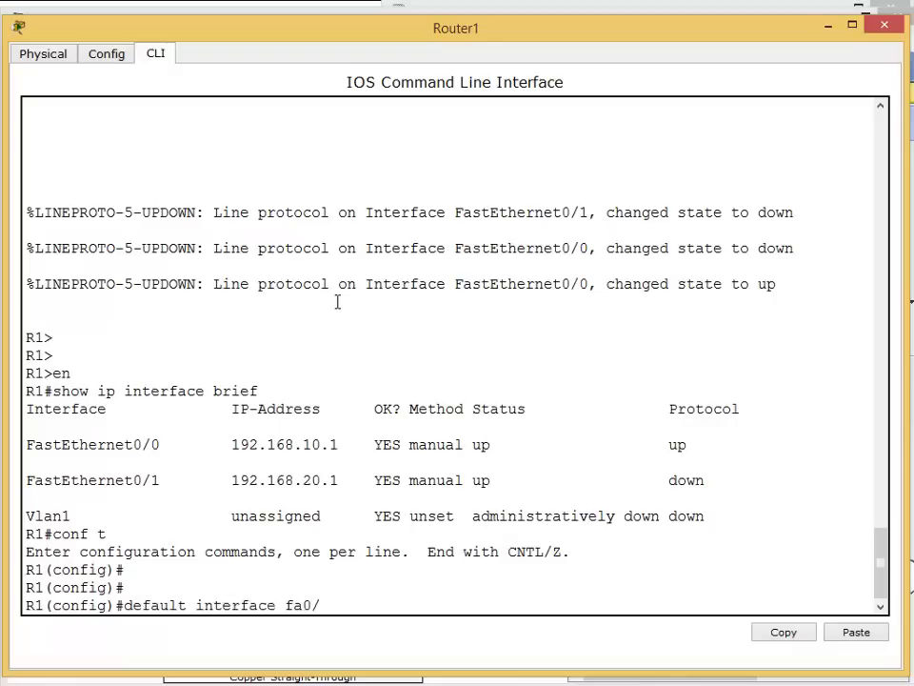
text(0)
key(Return)
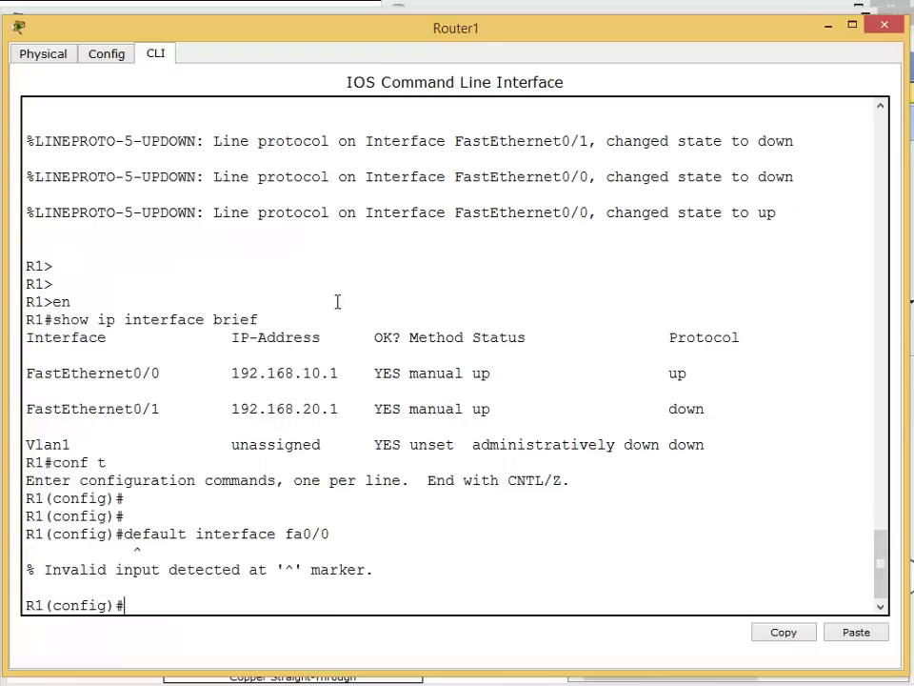
Step: Discard the unfinished 'do show' line and leave configuration mode with end
text(do show)
mouse_move(142, 605)
mouse_down()
mouse_move(115, 605)
mouse_move(123, 605)
mouse_up()
click(252, 604)
key(BackSpace)
key(BackSpace)
key(BackSpace)
key(BackSpace)
key(BackSpace)
key(BackSpace)
key(BackSpace)
text(end)
key(Return)
key(Return)
Step: Display show running-config and page through the Fa0/0 and Fa0/1 address settings
text(show )
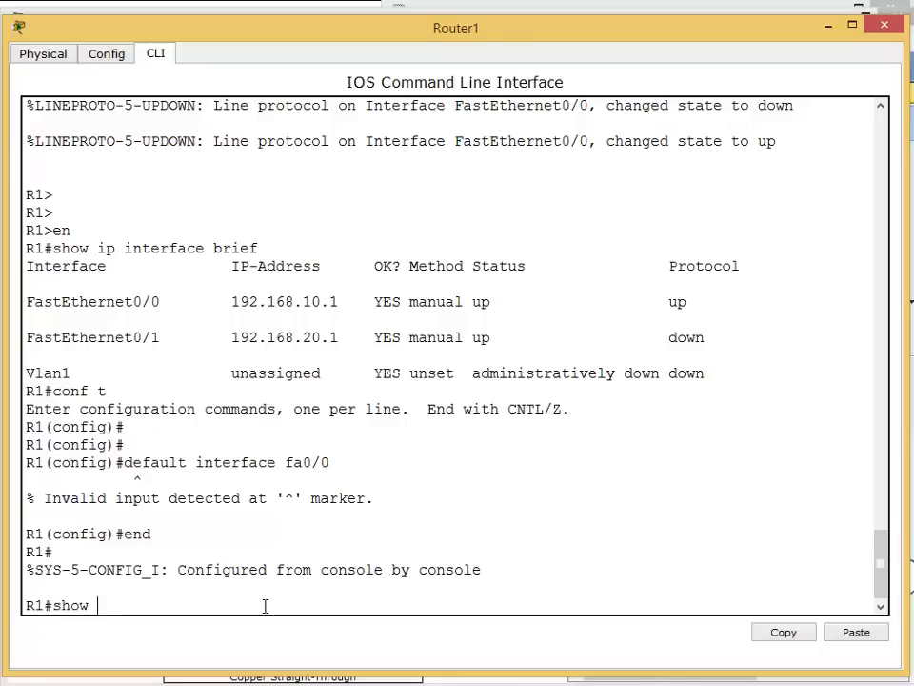
text(run)
key(Tab)
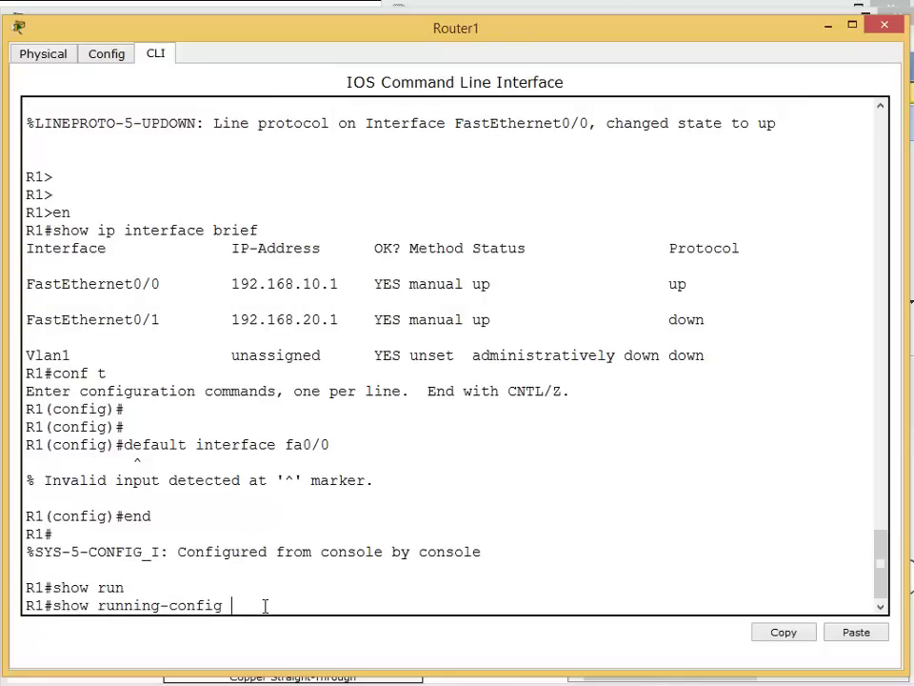
key(Return)
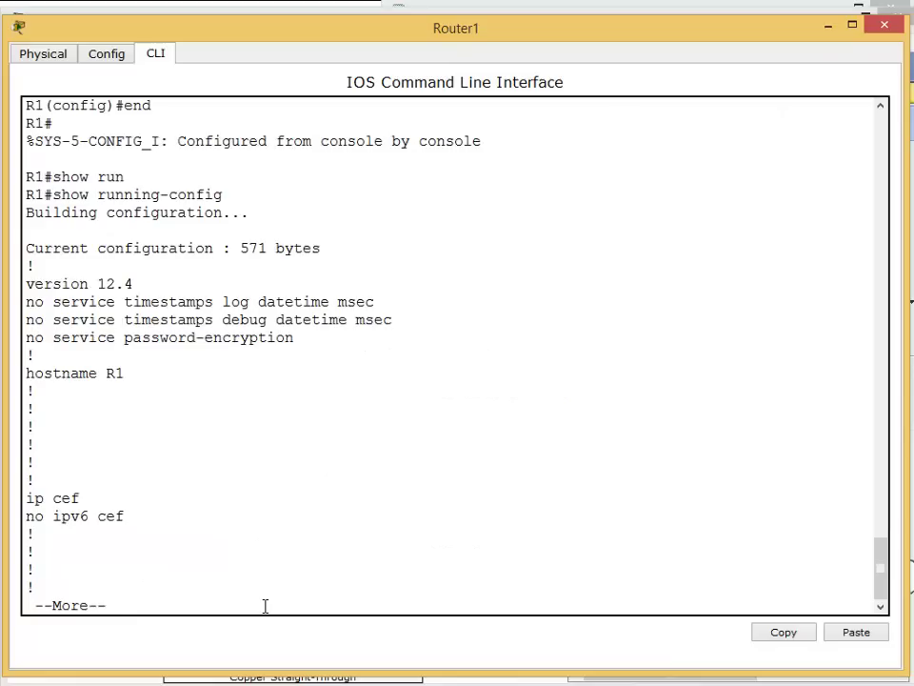
key(space)
key(Return)
key(Return)
key(Return)
key(Return)
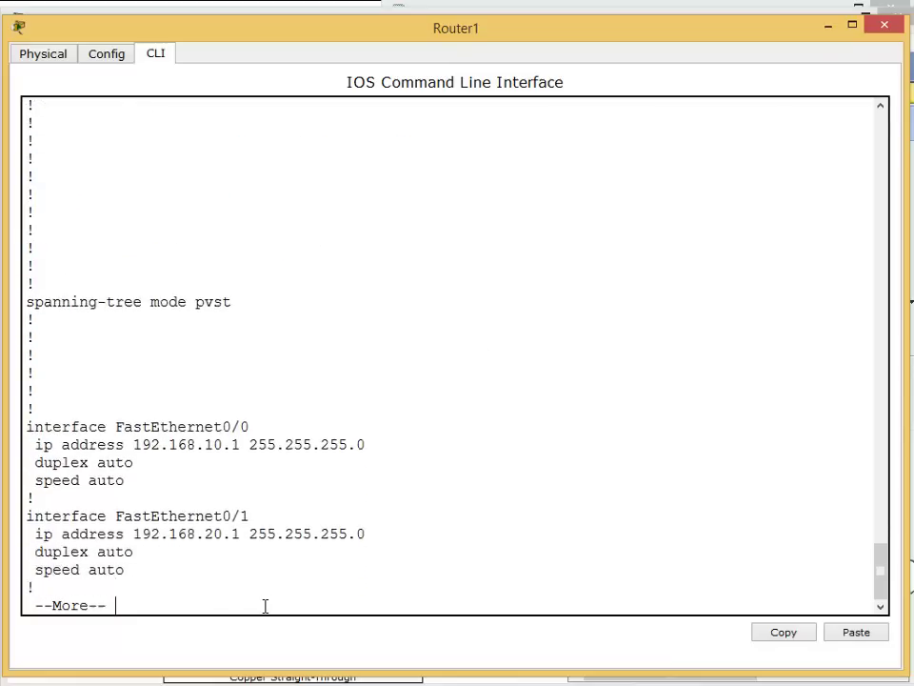
Step: Stop the running-config output and review the Fa0/1 and Fa0/0 address lines
key(q)
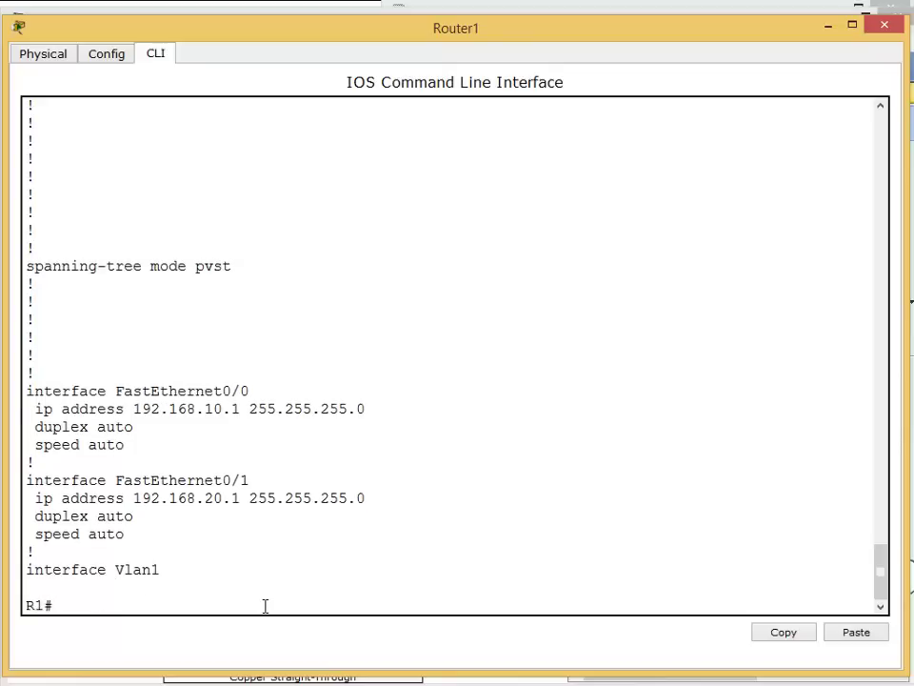
drag(133, 553, 19, 482)
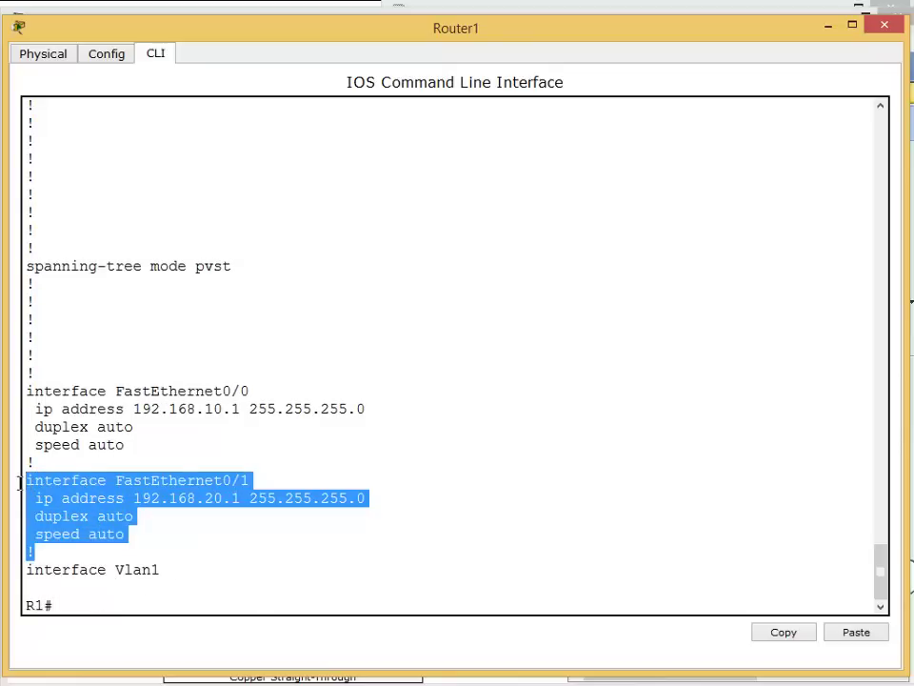
drag(36, 408, 358, 413)
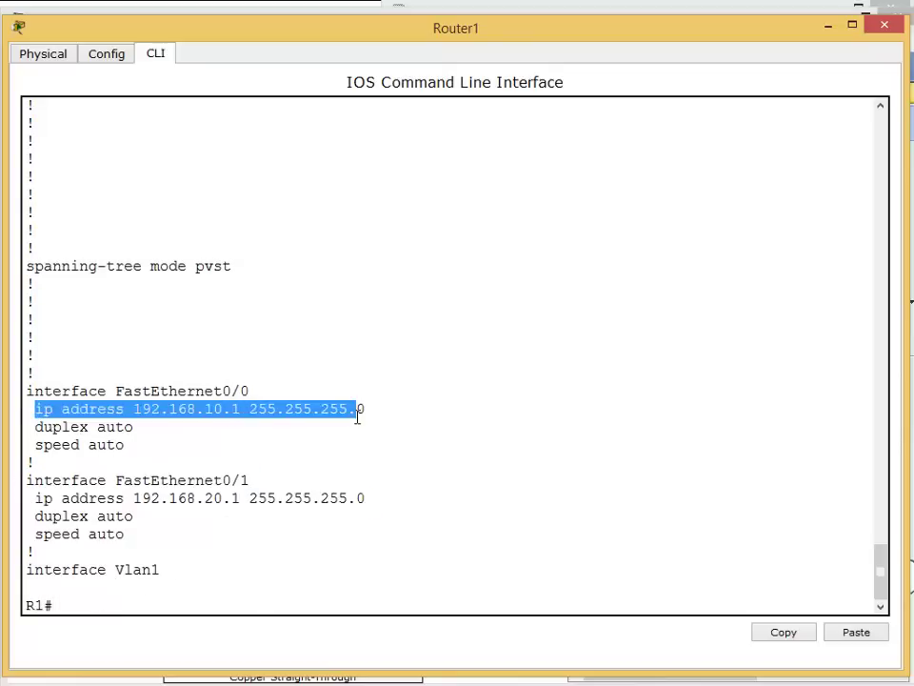
click(212, 588)
Step: Remove FastEthernet0/1's IP address and shut the interface down
text(co)
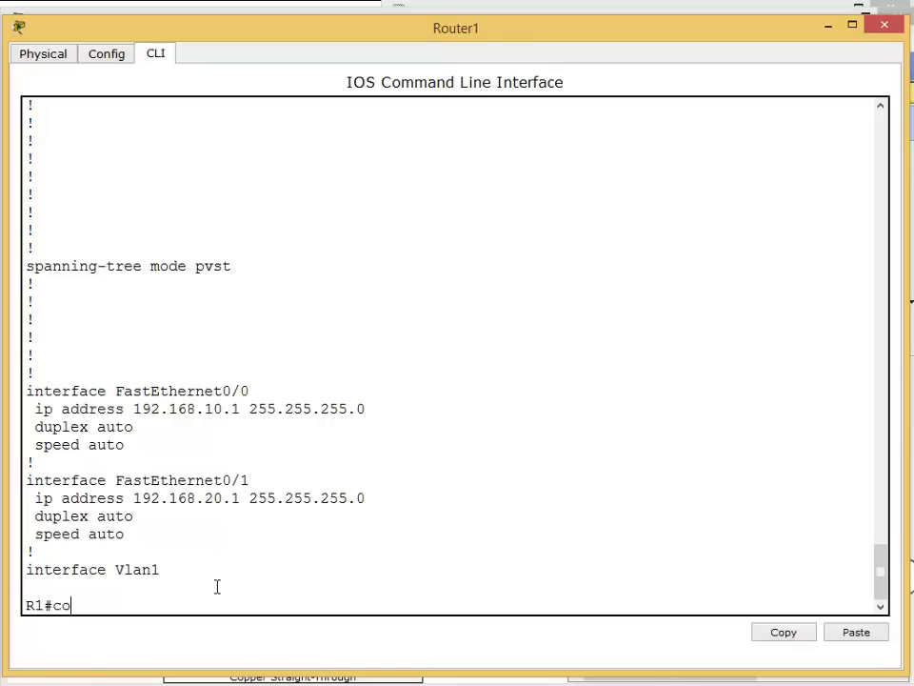
text(nf t)
key(Return)
text(int fa0)
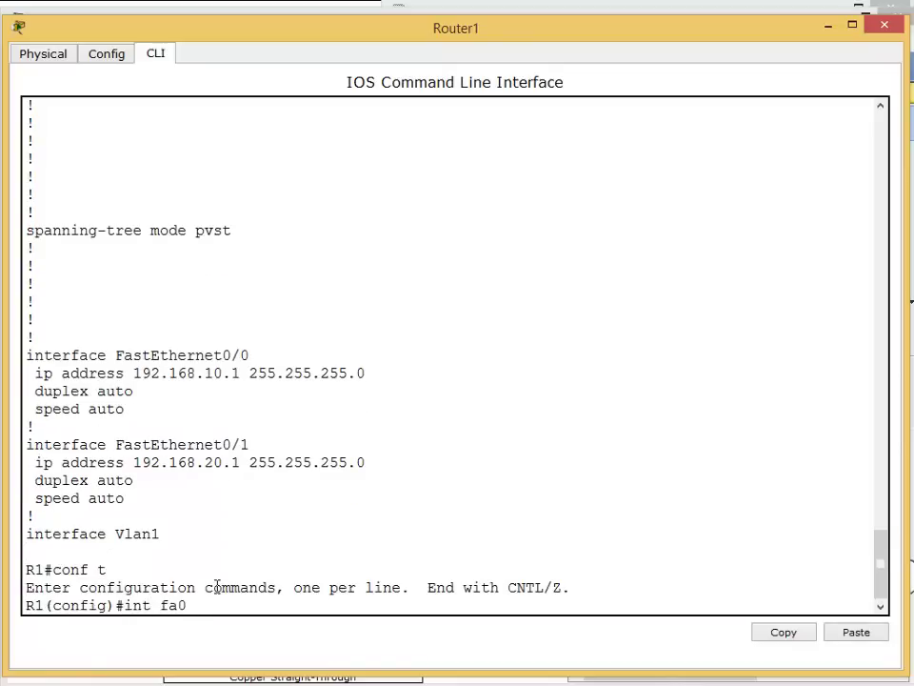
text(/2)
key(BackSpace)
text(1)
key(Return)
text(no ip add)
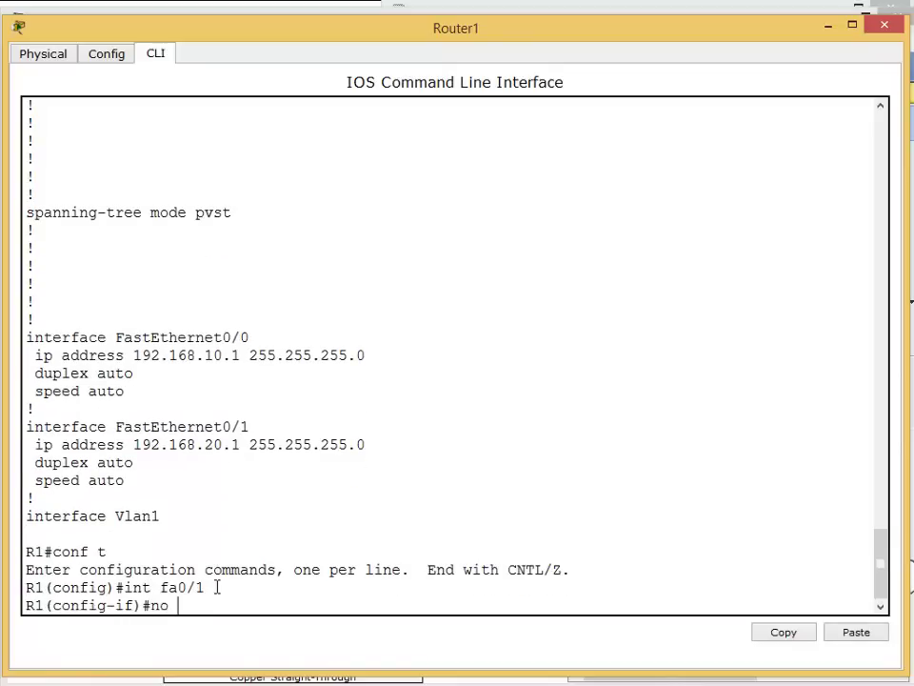
key(Return)
text(shut)
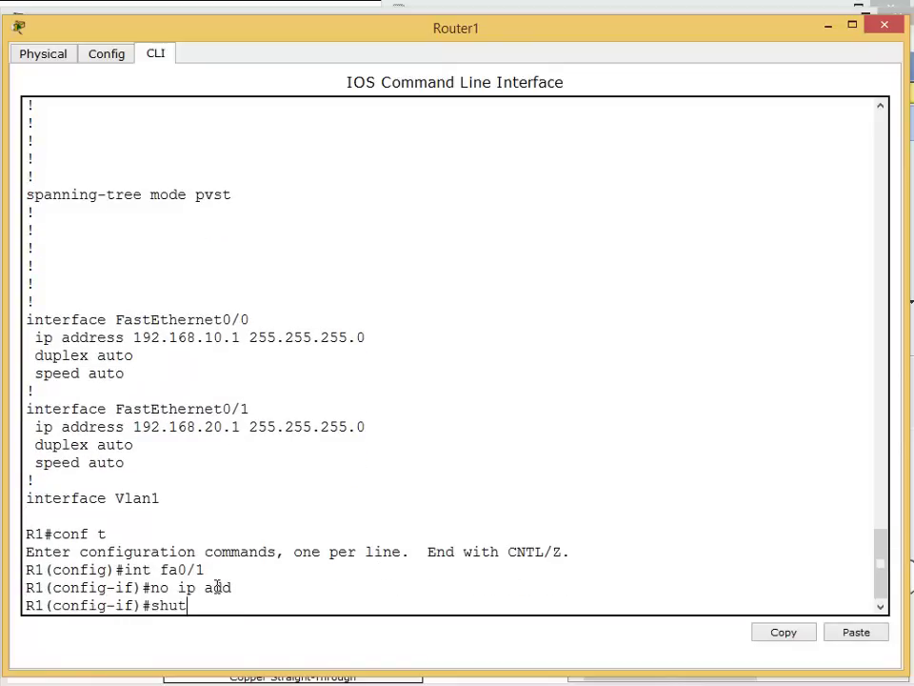
key(Return)
Step: Remove FastEthernet0/0's IP address and shut the interface down
key(Return)
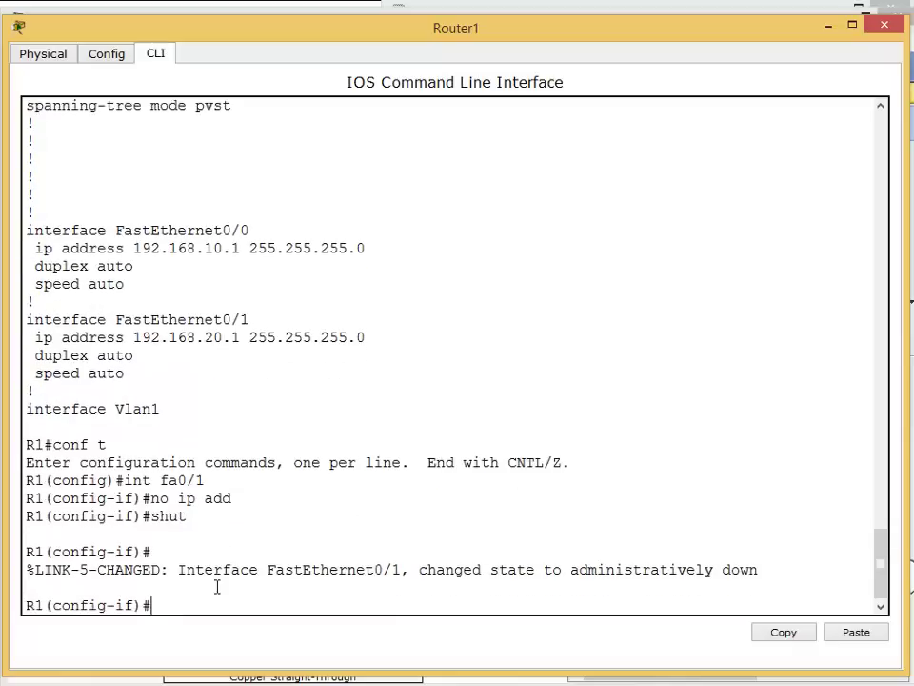
text(int fa0/0)
key(Return)
text(no ip)
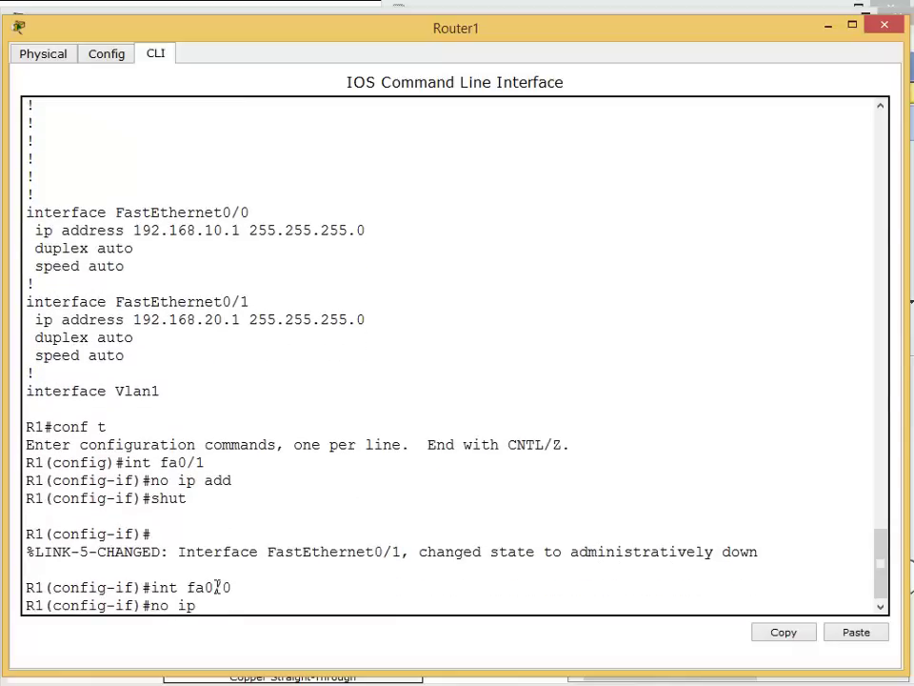
text( add)
key(Return)
text(shut)
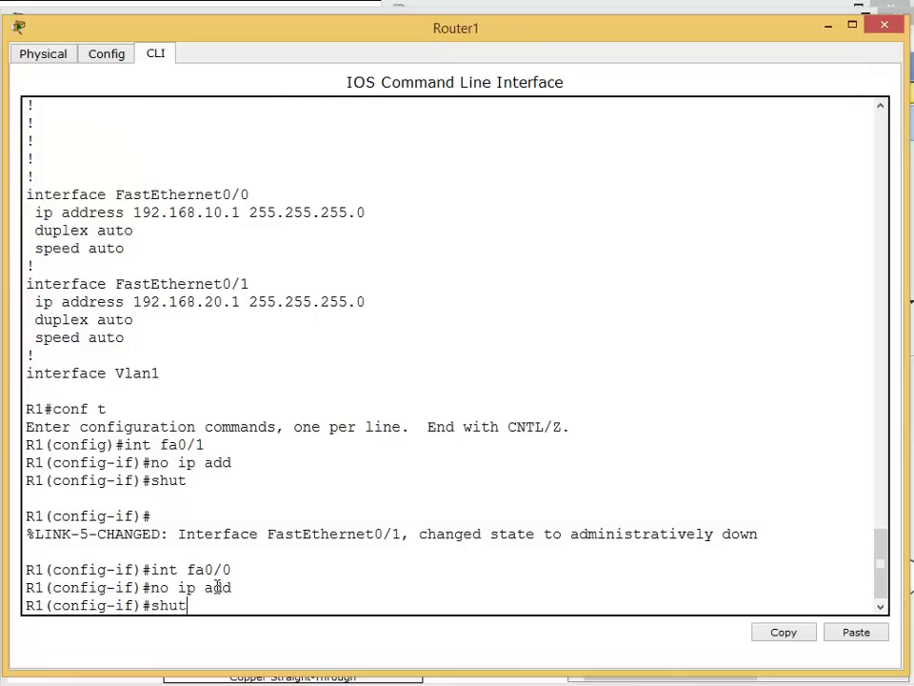
Step: Exit configuration mode and run show running-config
key(Return)
text(end)
key(Return)
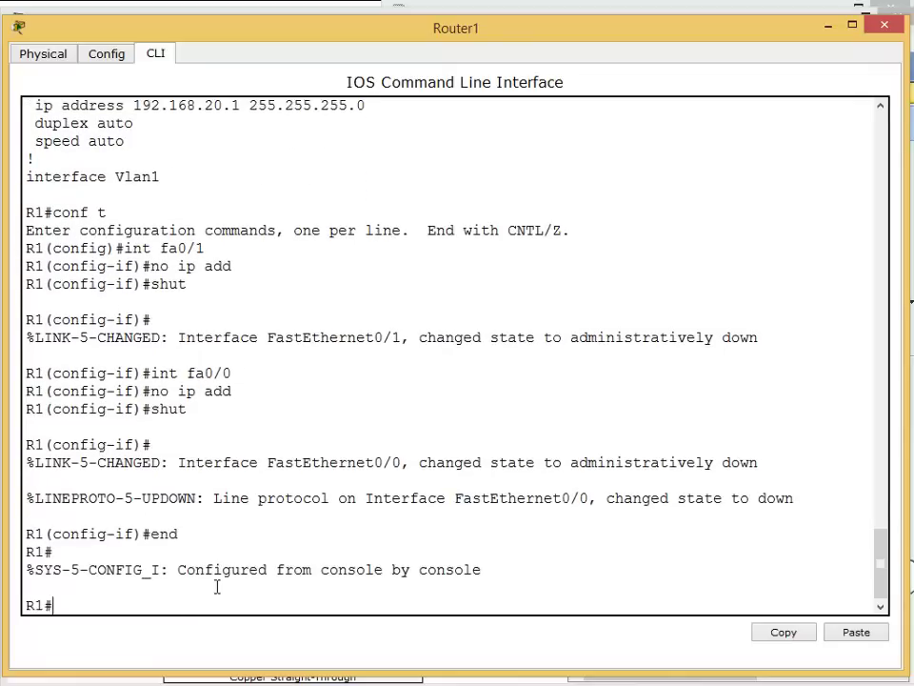
text(show run)
key(Tab)
key(Return)
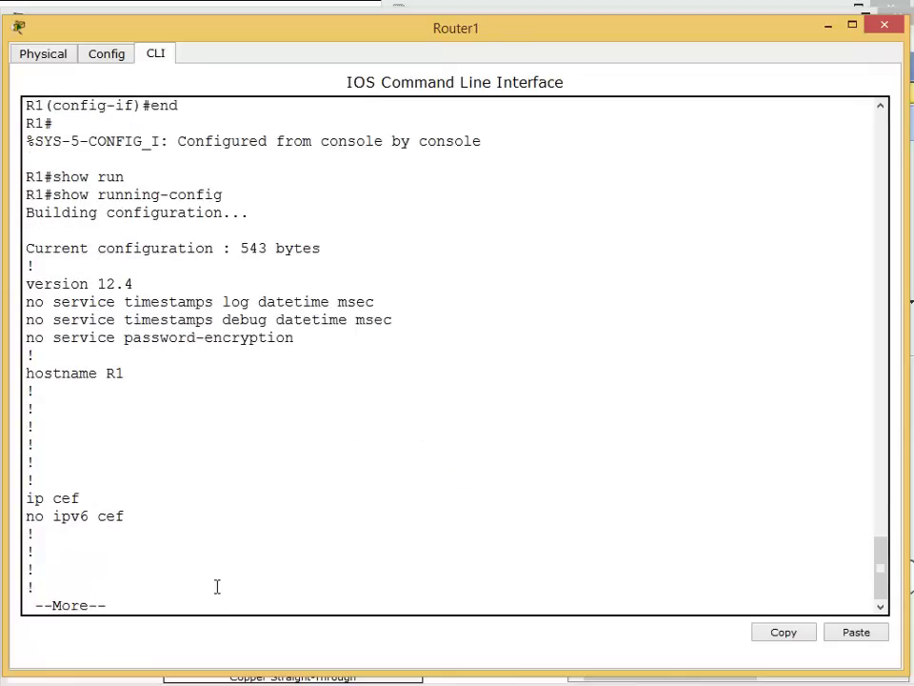
Step: Page through the rest of Router1's running-config and review the interface section
key(space)
key(space)
key(space)
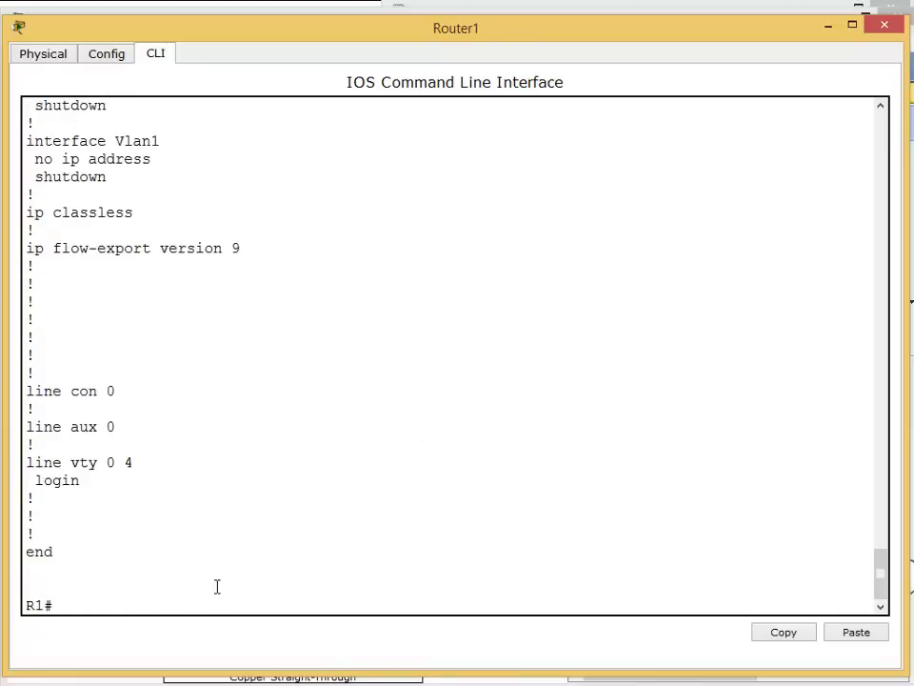
scroll(152, 571, up, 4)
scroll(163, 557, up, 2)
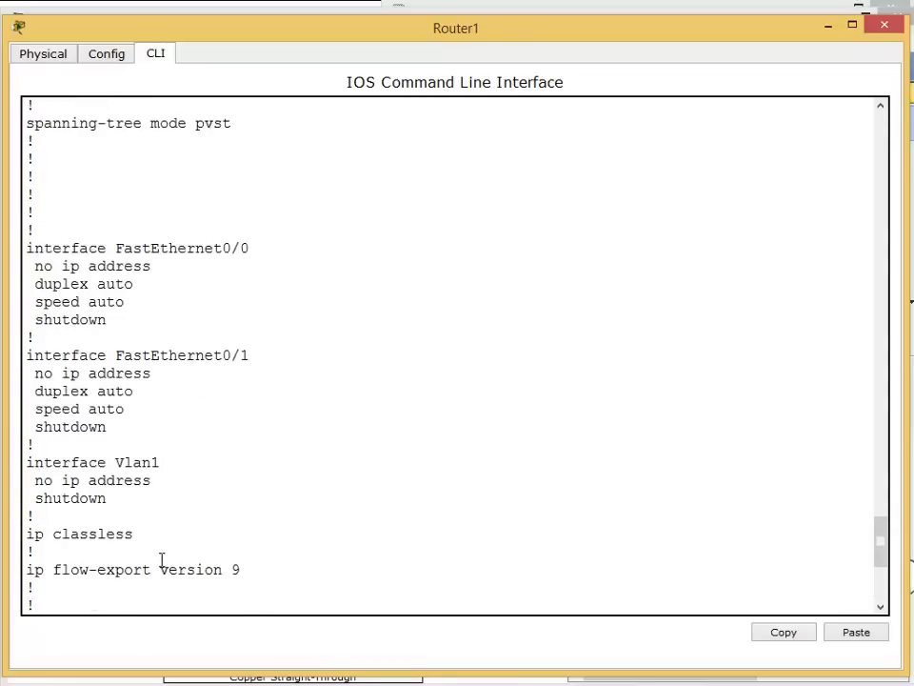
drag(26, 248, 133, 429)
click(134, 442)
Step: Run show ip interface brief to confirm Fa0/0 and Fa0/1 are administratively down, then switch to Notepad
text(show ip i)
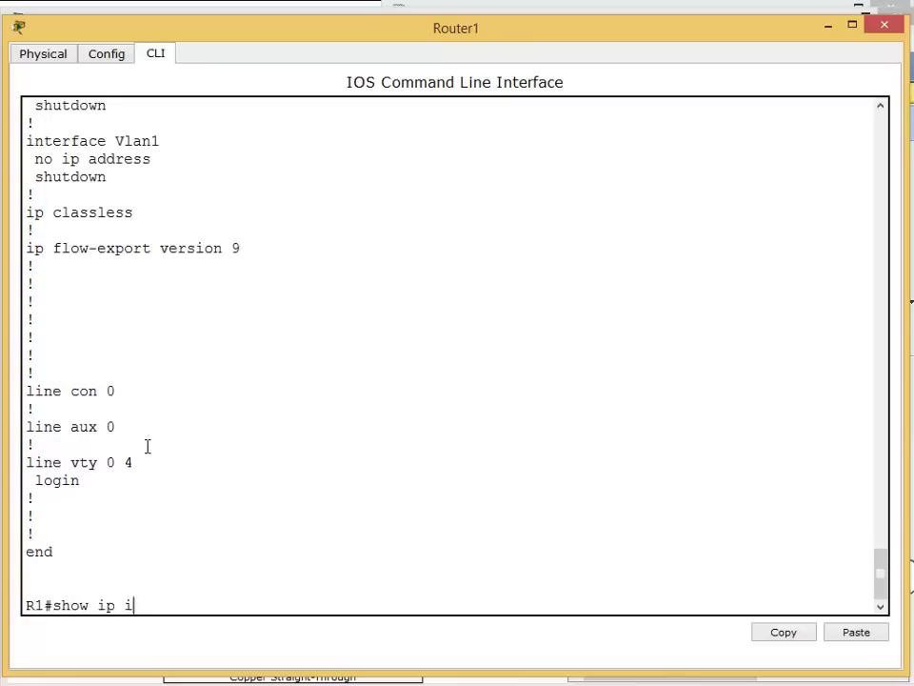
text(nterface brief)
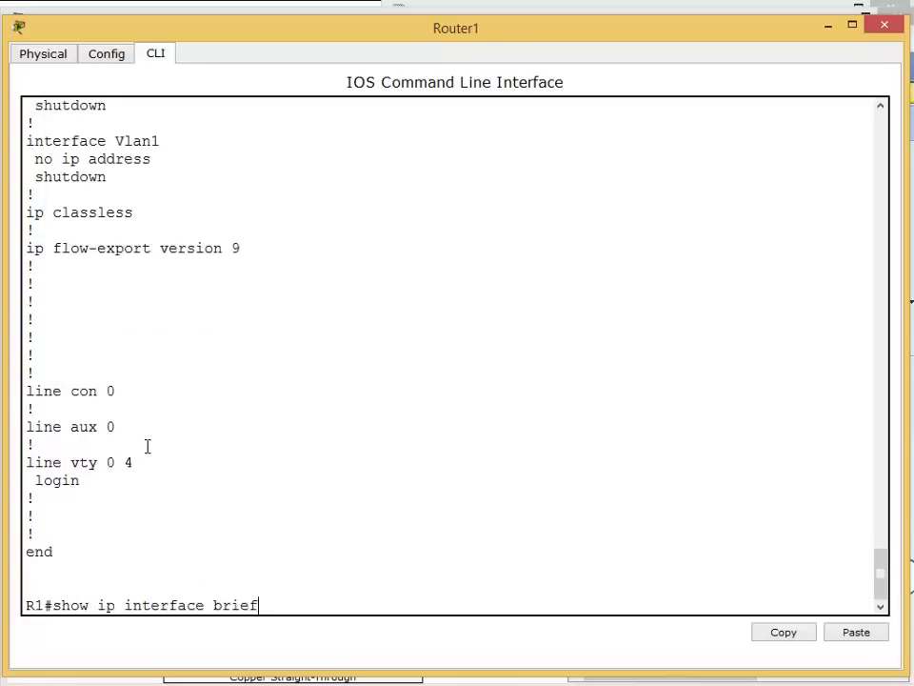
key(Return)
drag(514, 515, 269, 527)
click(269, 527)
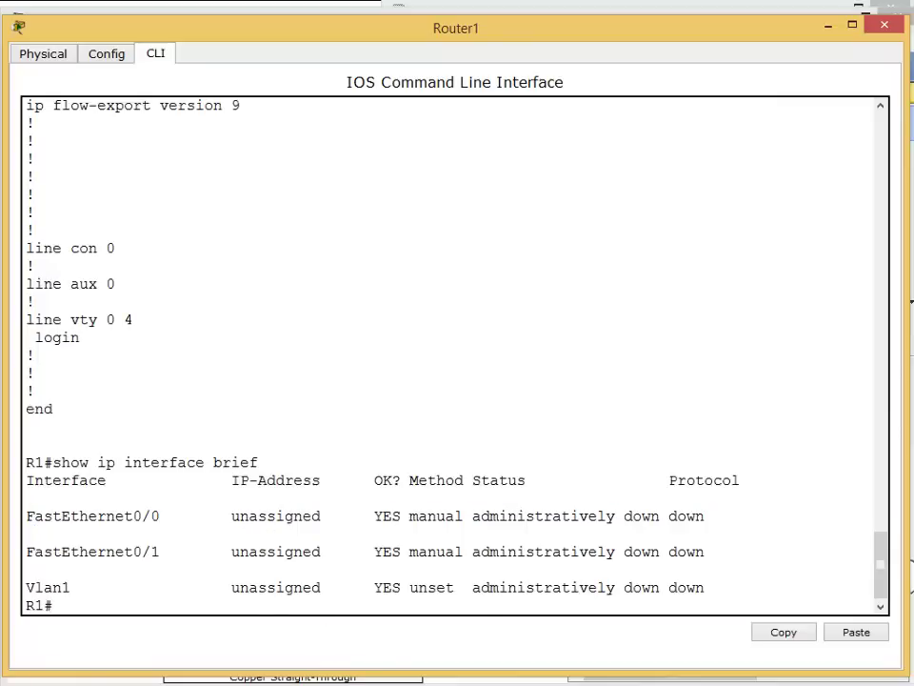
key(alt+Tab)
Step: Add the note lines 'R1', '!', 'interface fa0/0' in Notepad and return to Router1's CLI
click(674, 347)
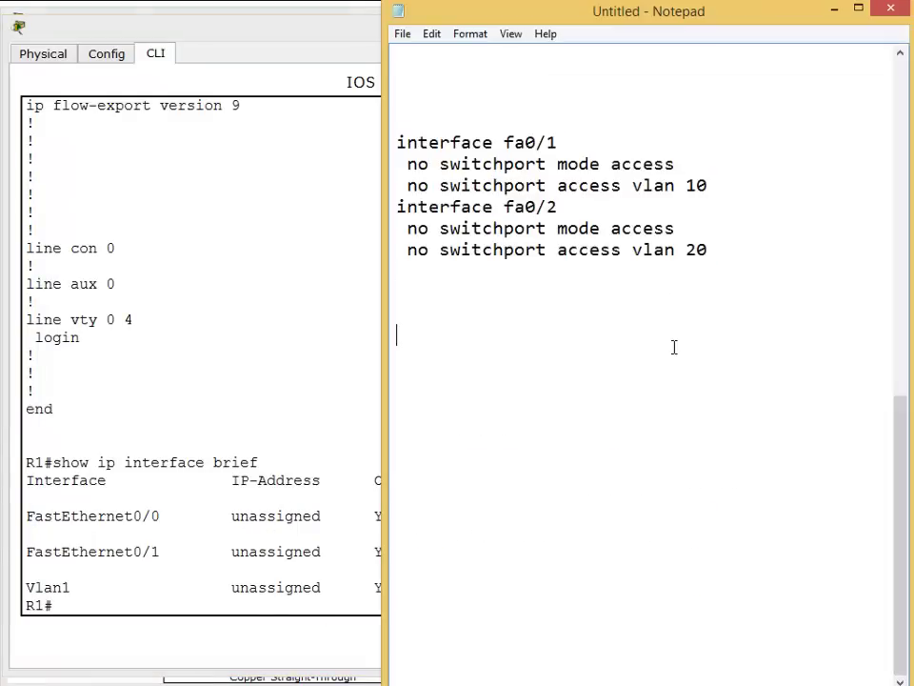
key(Return)
key(Return)
key(Return)
key(Return)
key(Return)
key(Return)
key(Return)
key(Return)
key(Return)
key(Return)
key(Return)
key(Return)
key(Return)
key(Return)
key(Return)
key(Return)
key(Return)
key(Return)
key(Return)
key(Return)
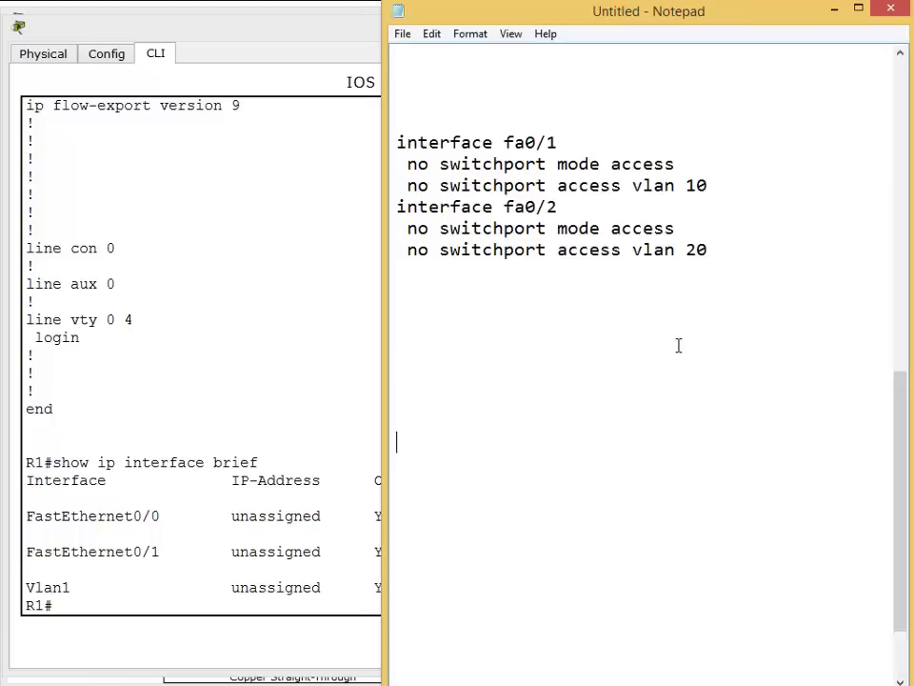
key(Return)
key(Return)
key(Return)
key(Return)
key(Return)
scroll(694, 291, down, 9)
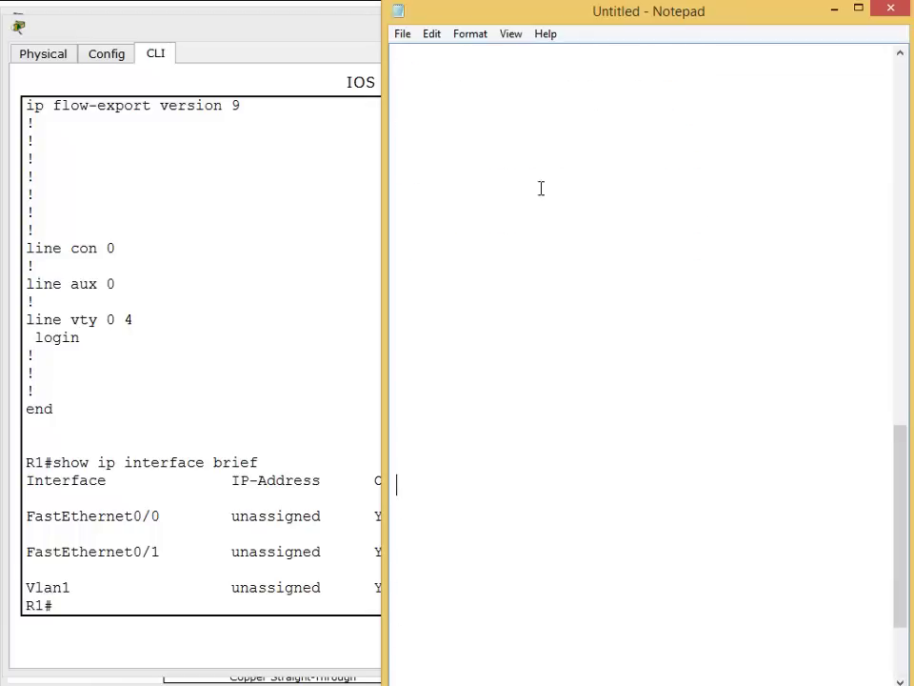
text(R1)
key(Return)
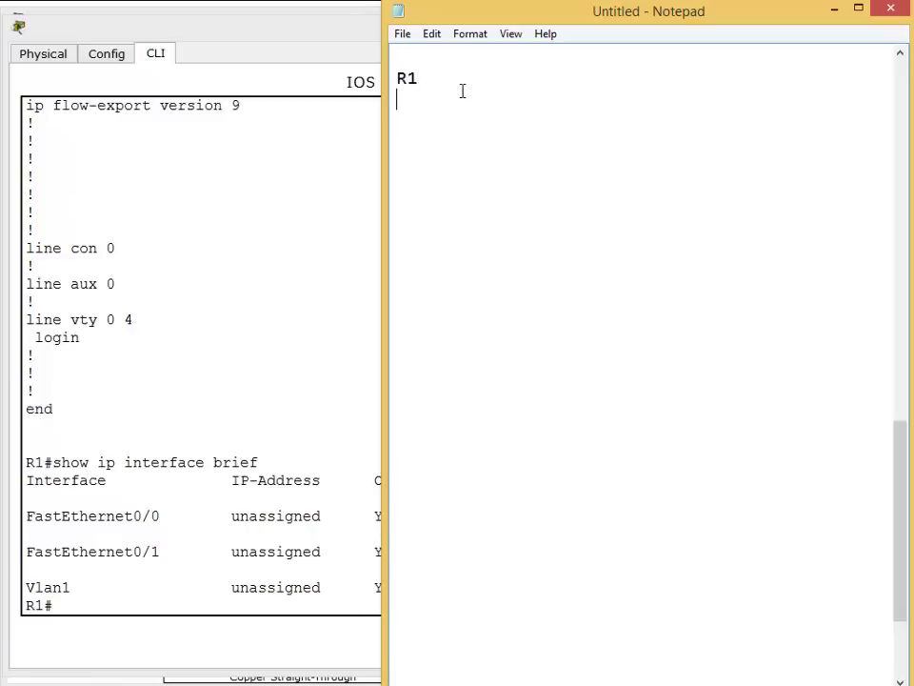
text(!)
key(Return)
text(interf)
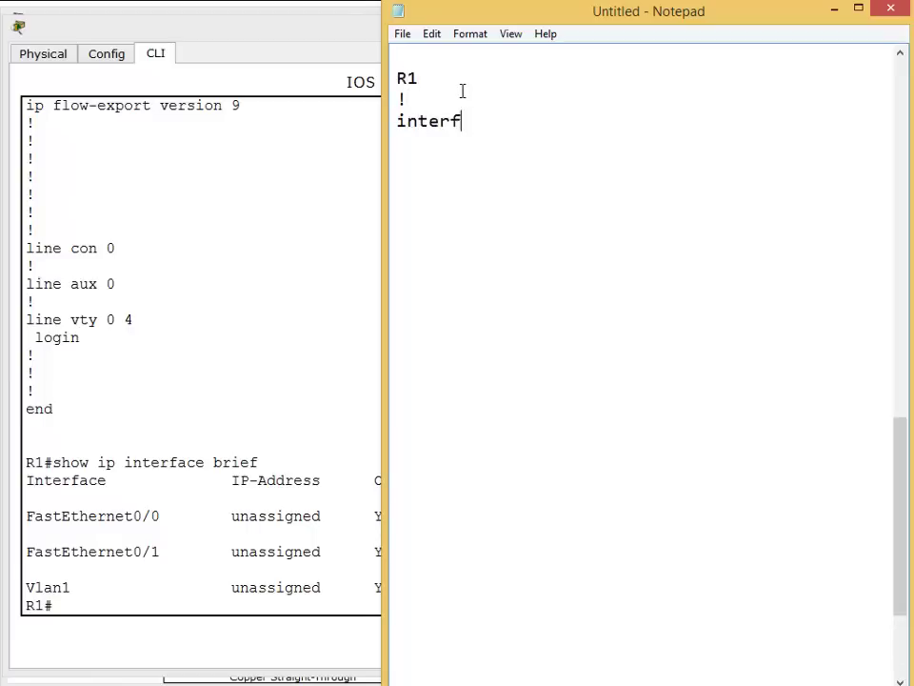
text(ace fa0/0)
key(Return)
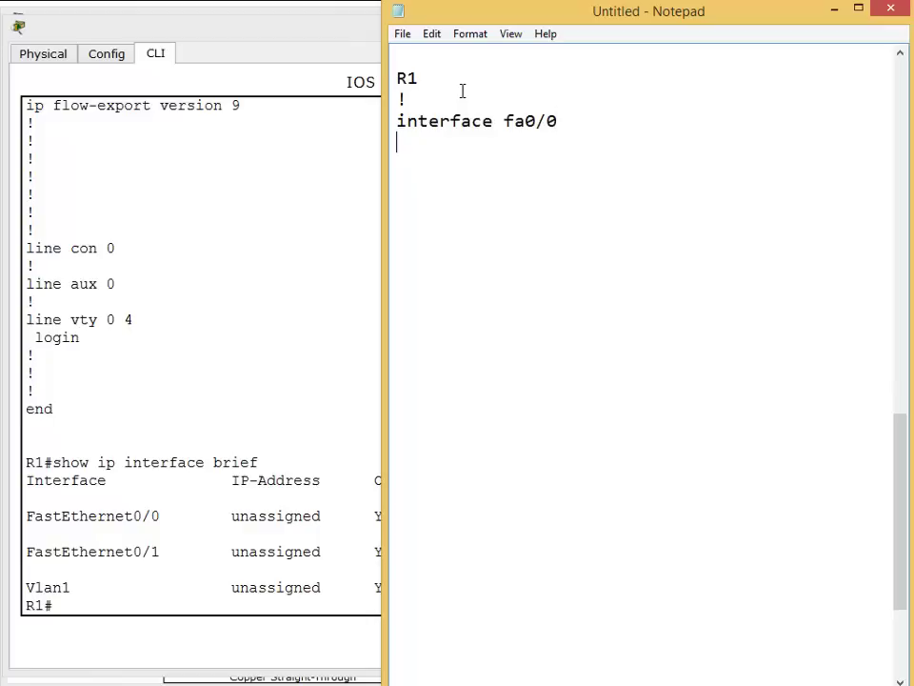
key(BackSpace)
key(alt+Tab)
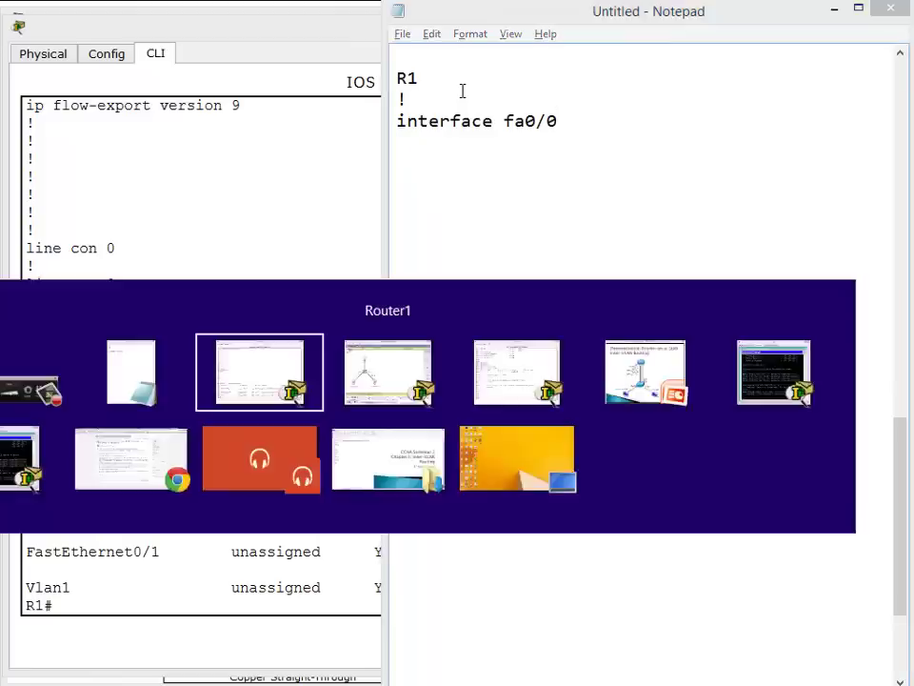
Step: Enter global configuration and start an interface command, discarding the mistyped fa0/0.505
text(conf t)
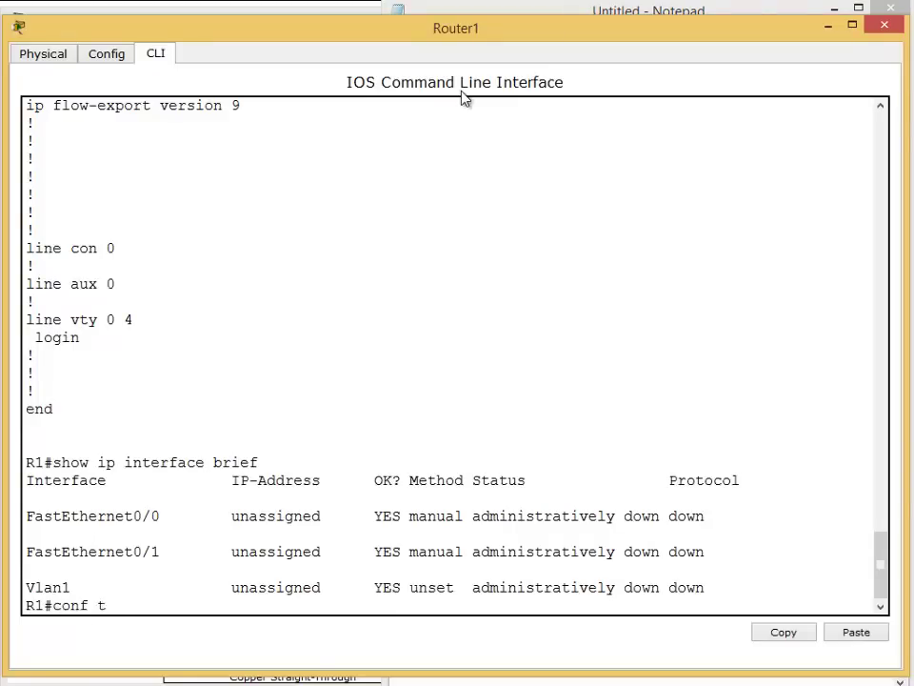
key(Return)
text(inte)
text(r)
key(Tab)
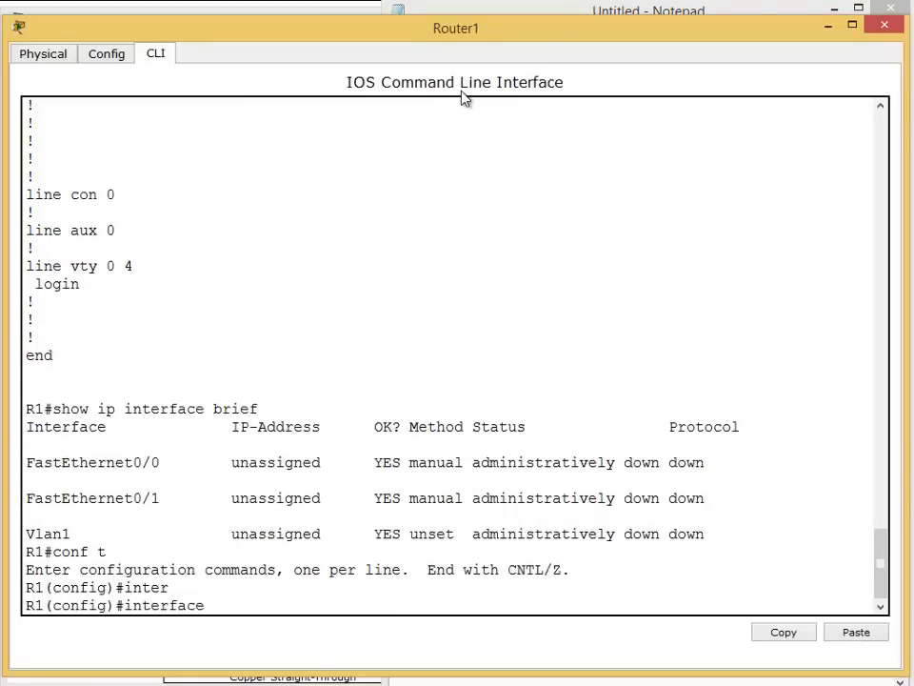
text(fa0/0.505)
key(BackSpace)
key(BackSpace)
key(BackSpace)
key(BackSpace)
Step: Check the valid subinterface range with ? and create subinterface fa0/0.10
text(?)
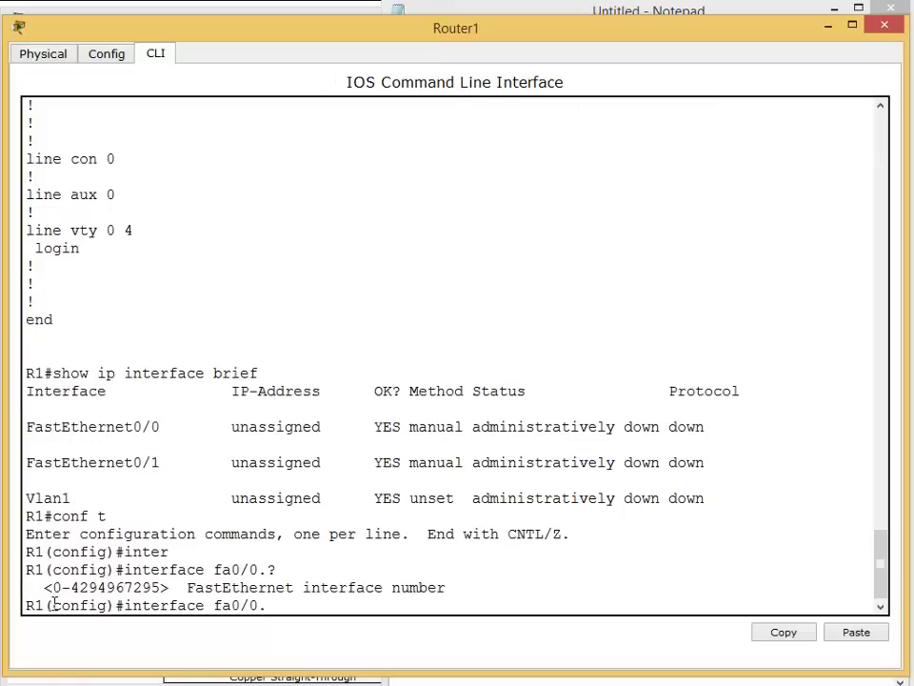
drag(72, 588, 162, 587)
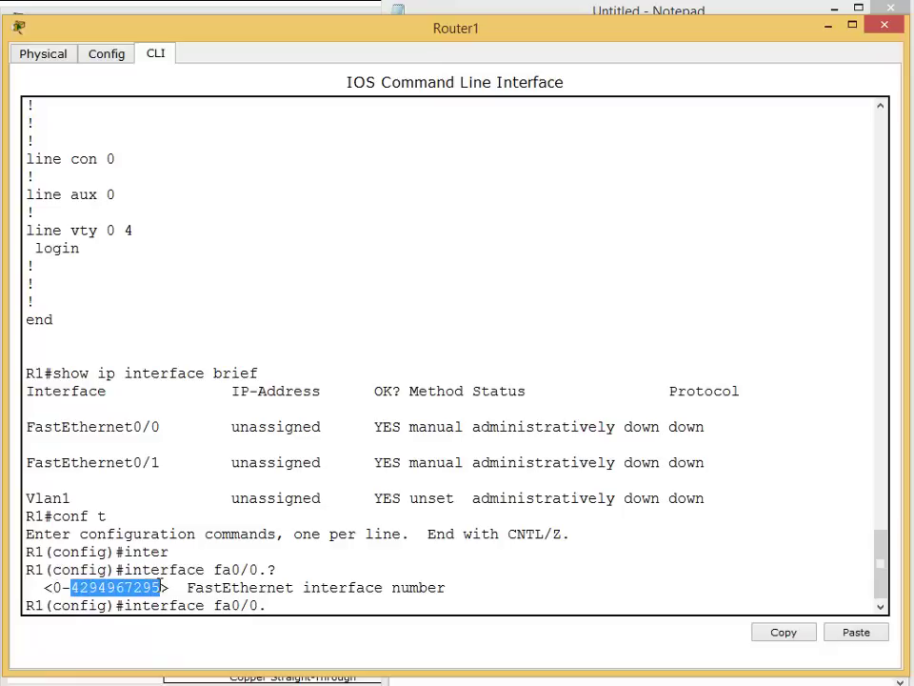
click(344, 623)
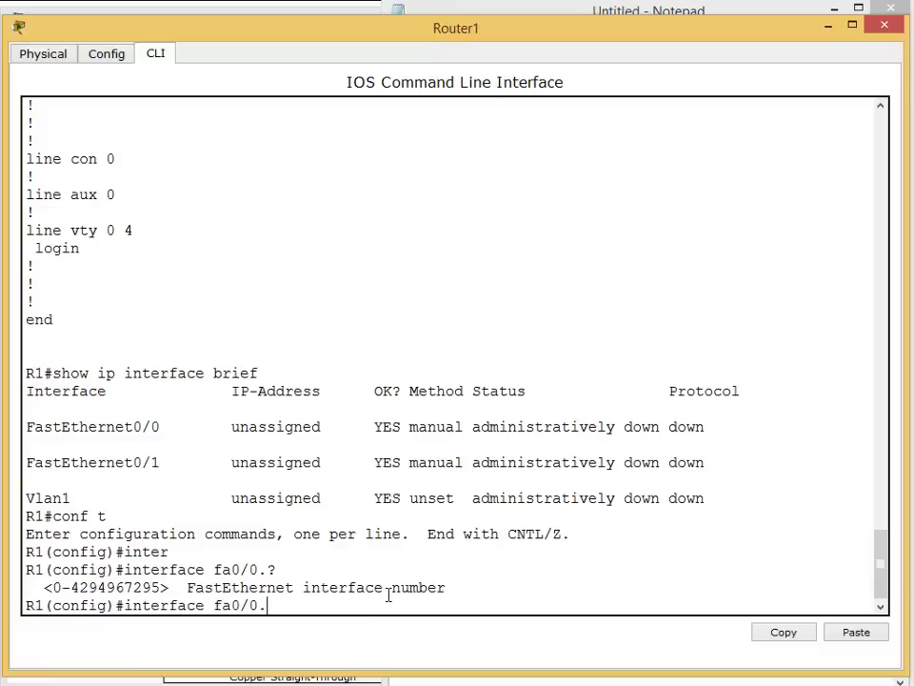
text(10)
key(Return)
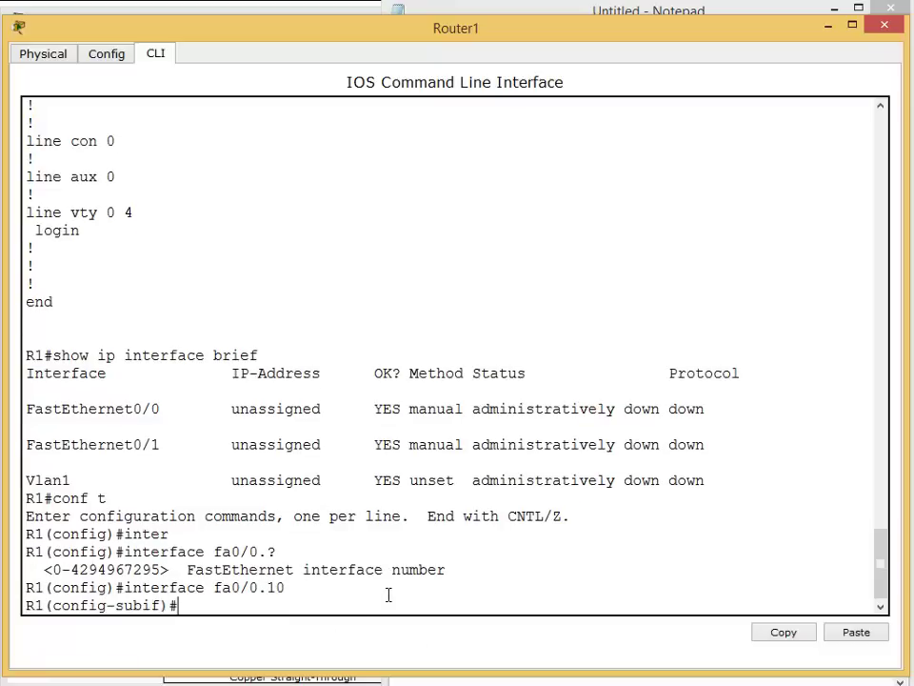
Step: Tag subinterface fa0/0.10 with encapsulation dot1q 10, matching its VLAN number
text(encapu)
key(Tab)
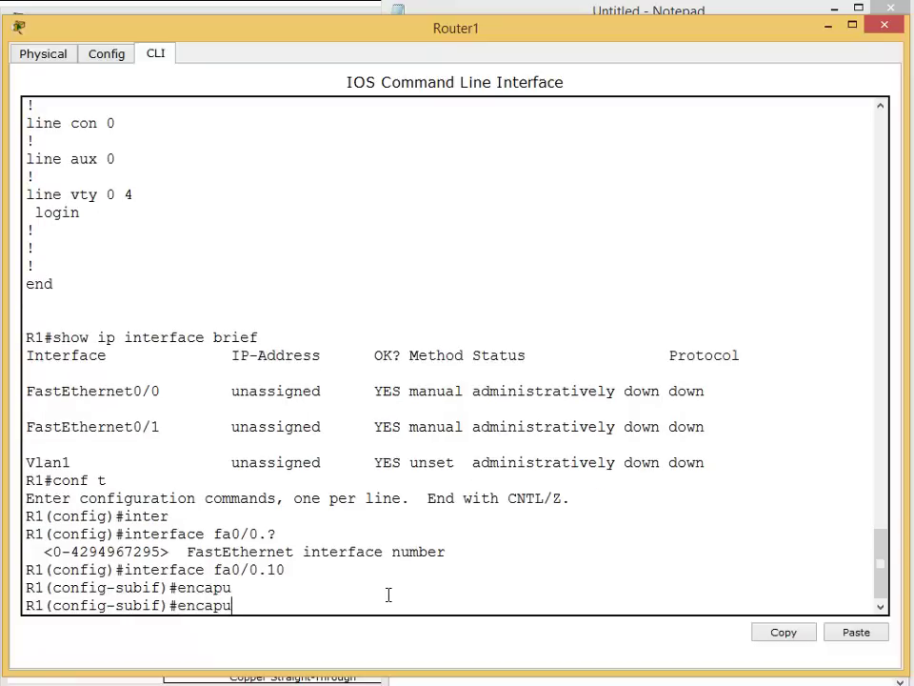
key(BackSpace)
key(Tab)
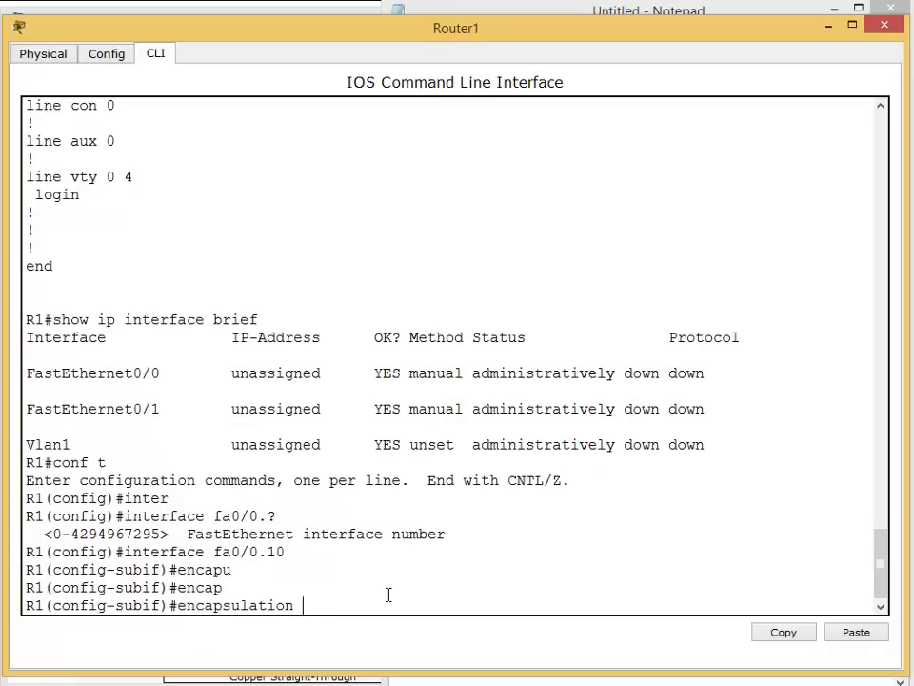
text(?)
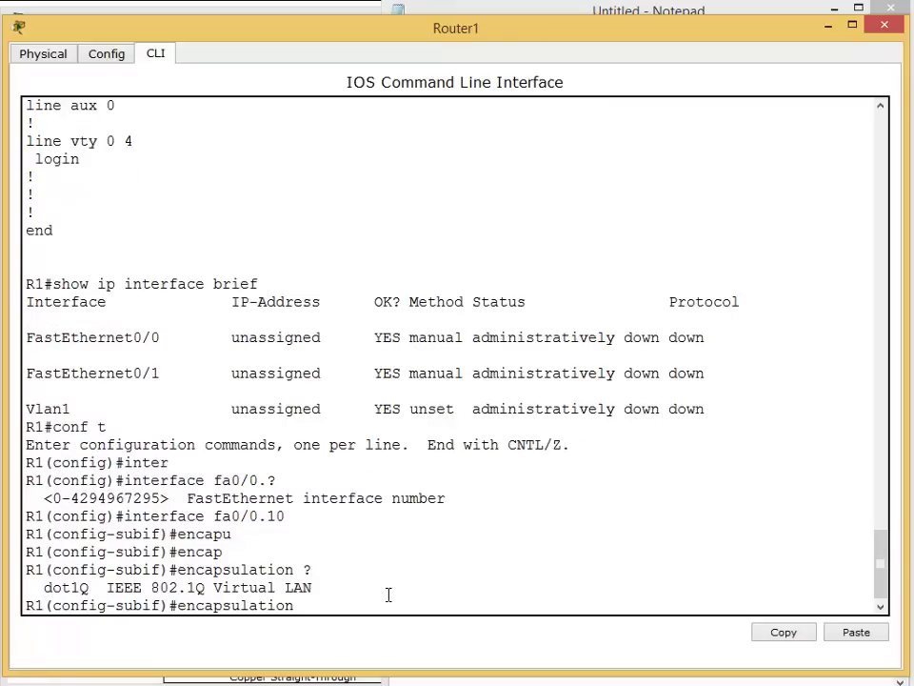
text(dot1q)
text(?)
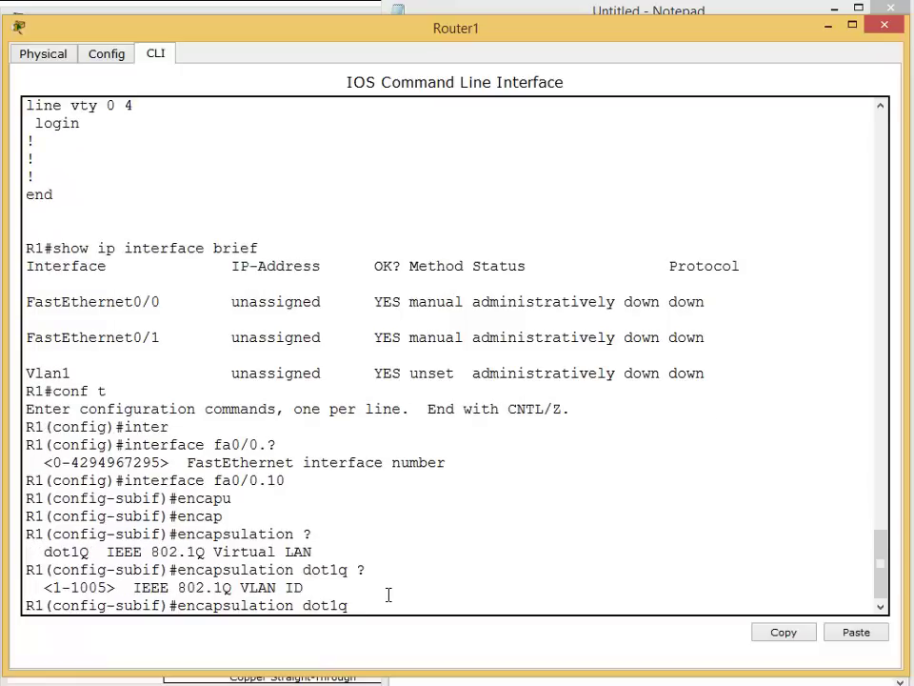
text(20)
key(BackSpace)
key(BackSpace)
text(10)
drag(283, 480, 267, 481)
drag(360, 606, 395, 606)
click(453, 606)
text(?)
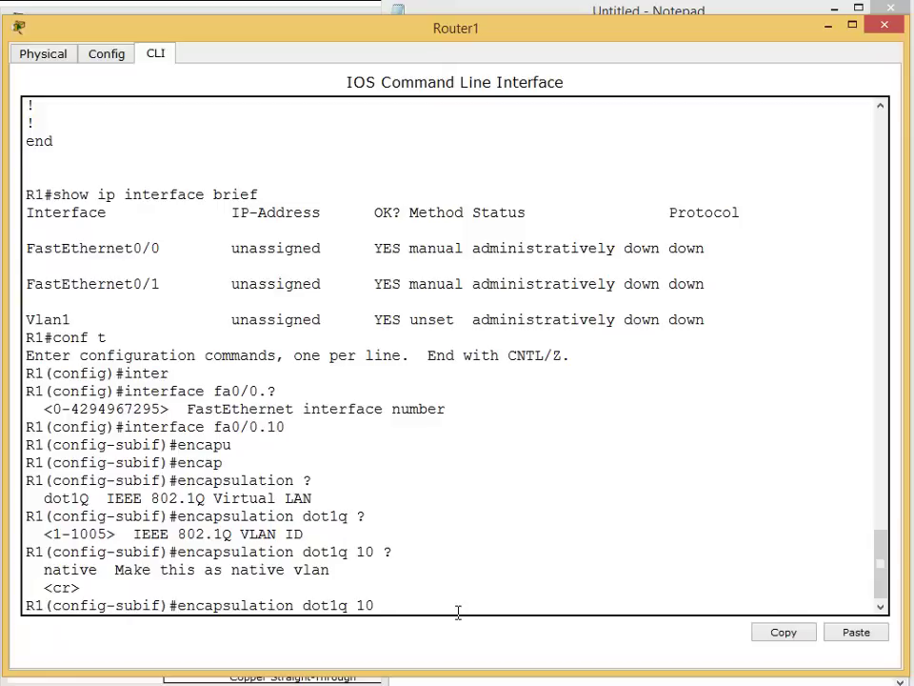
key(Return)
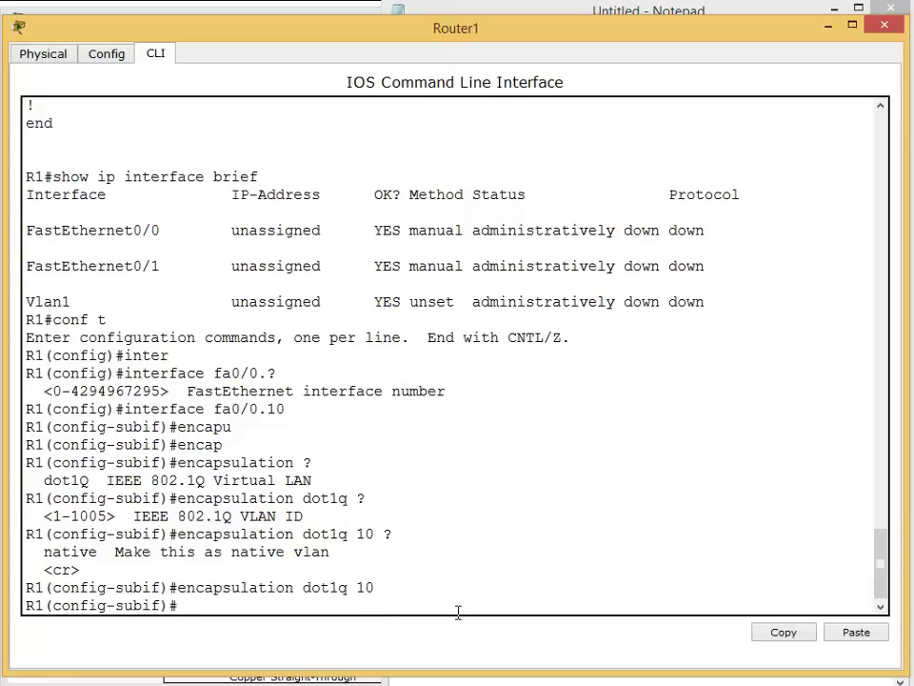
Step: Assign 192.168.10.1 255.255.255.0 to fa0/0.10 and point out the native VLAN help option
text(ip address)
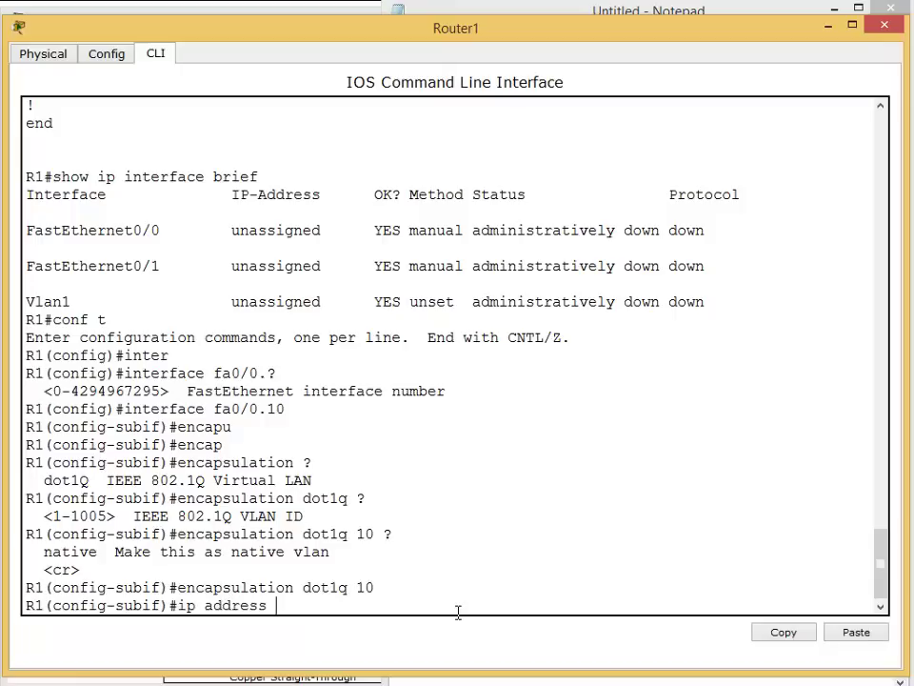
text( 192.168.10.)
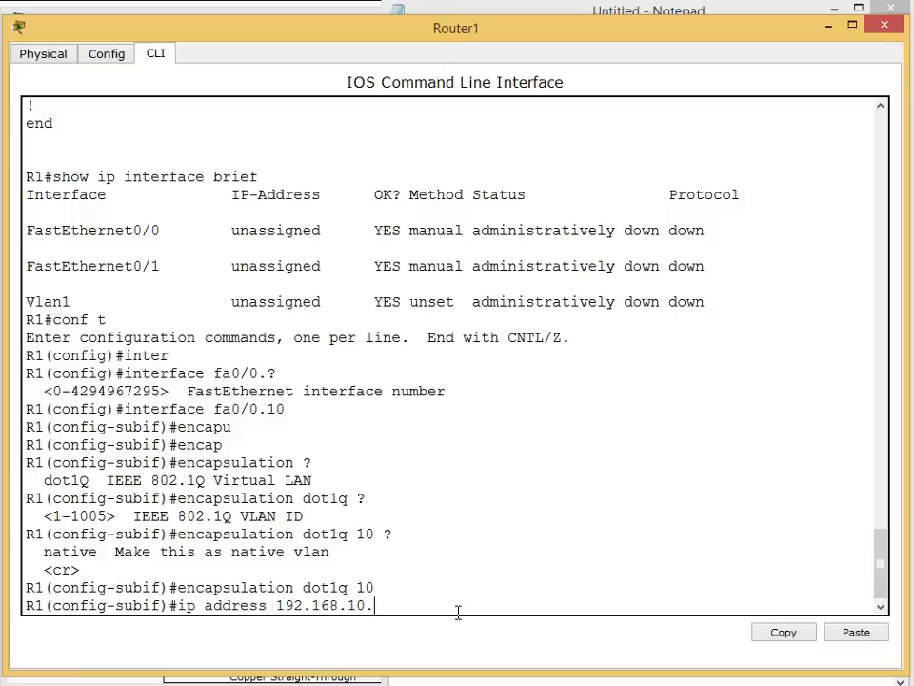
text(1 255.255.255.0)
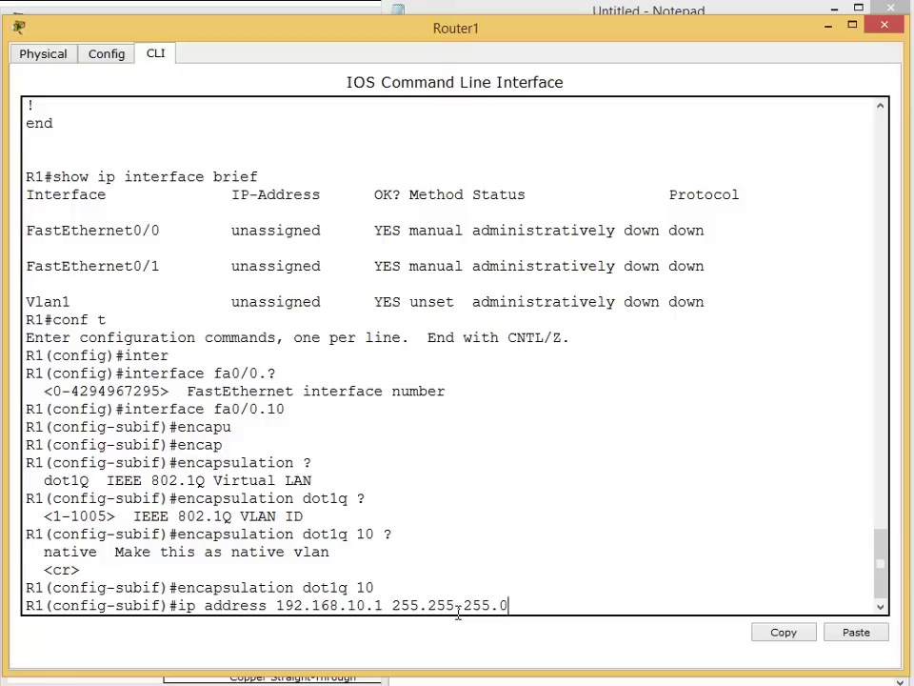
key(Return)
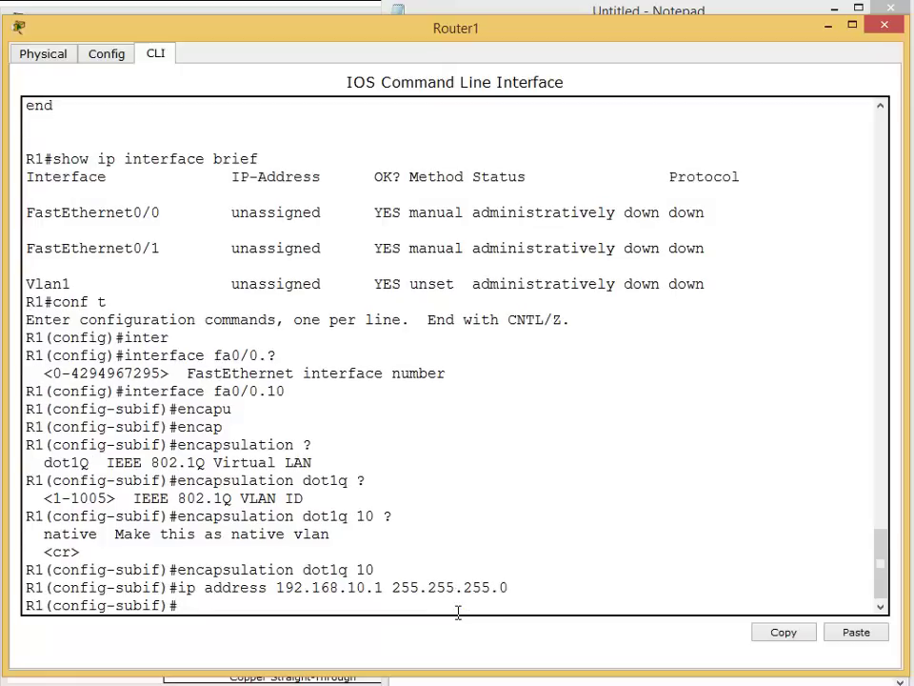
double_click(78, 534)
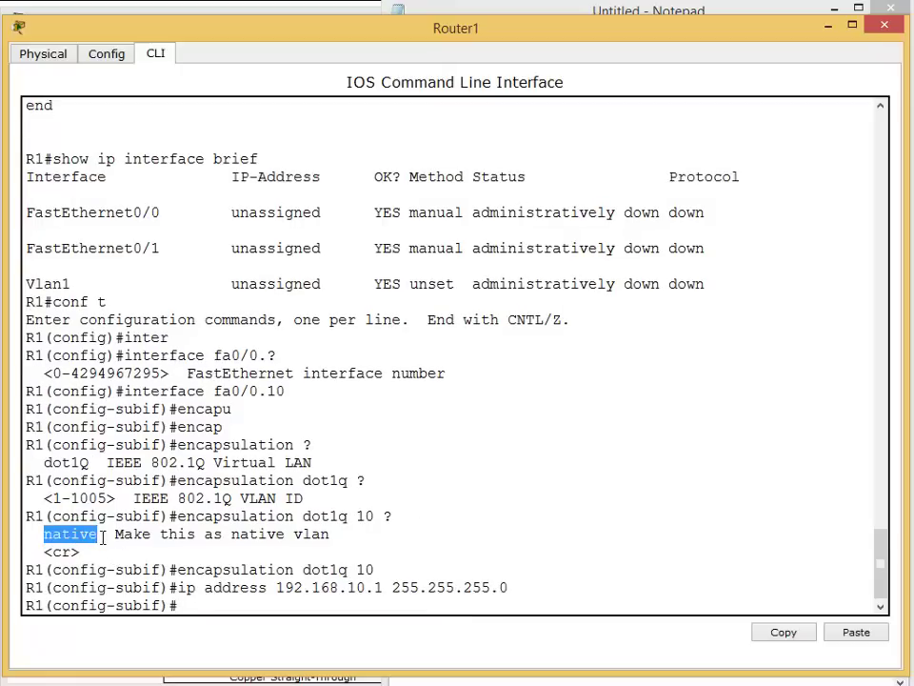
drag(330, 533, 29, 515)
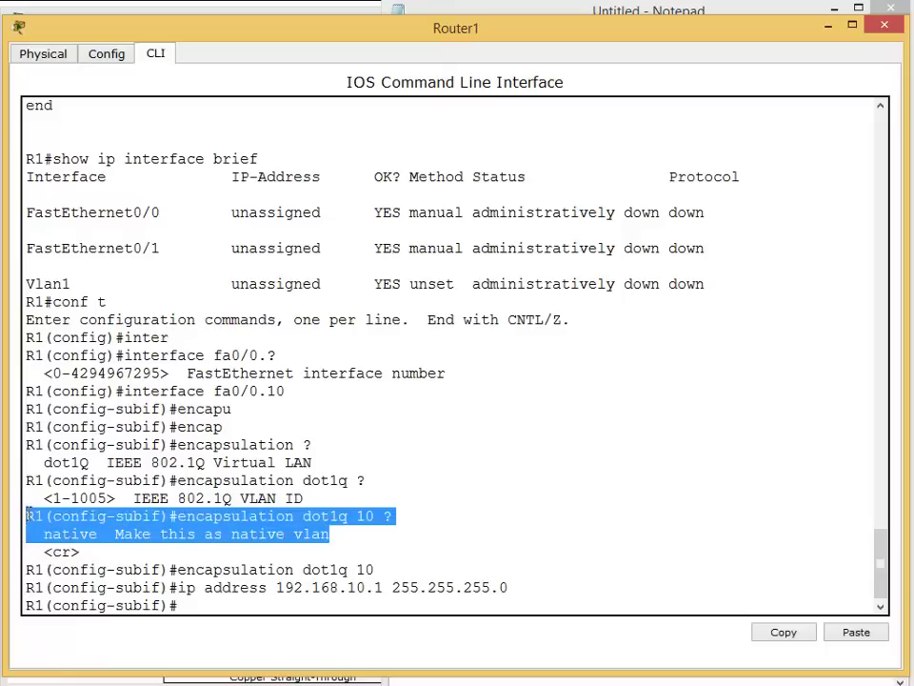
click(313, 589)
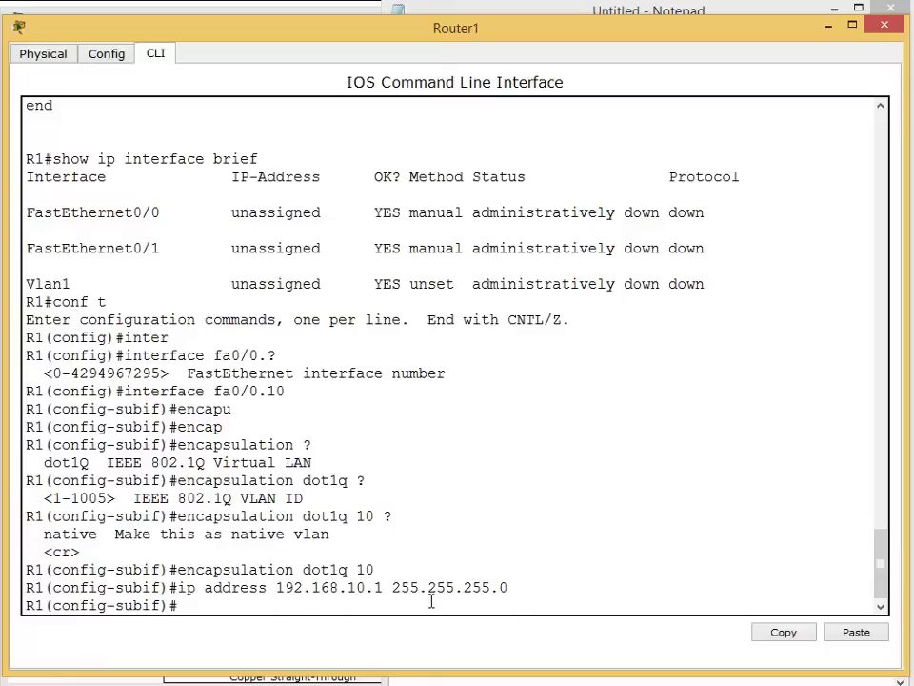
Step: Leave configuration mode and run show ip interface brief, highlighting the FastEthernet0/0.10 row at 192.168.10.1
text(end)
key(Return)
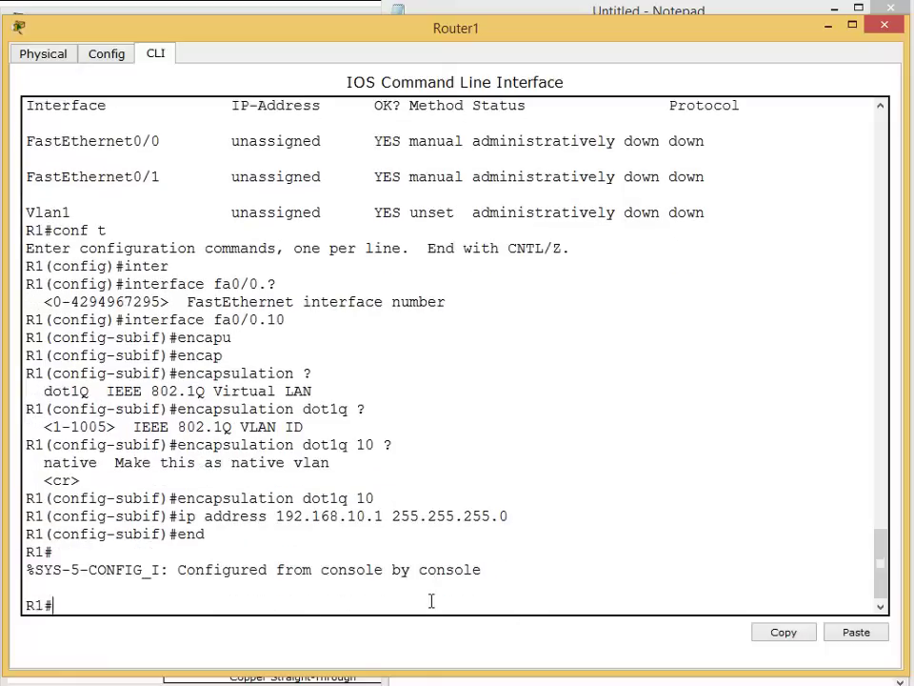
text(show ip interface brief)
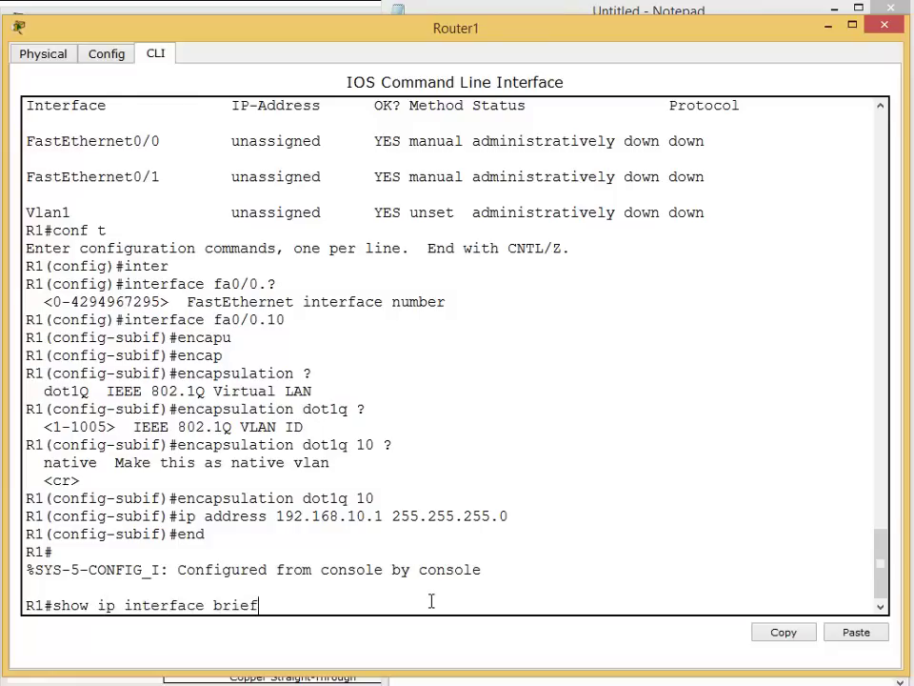
key(Return)
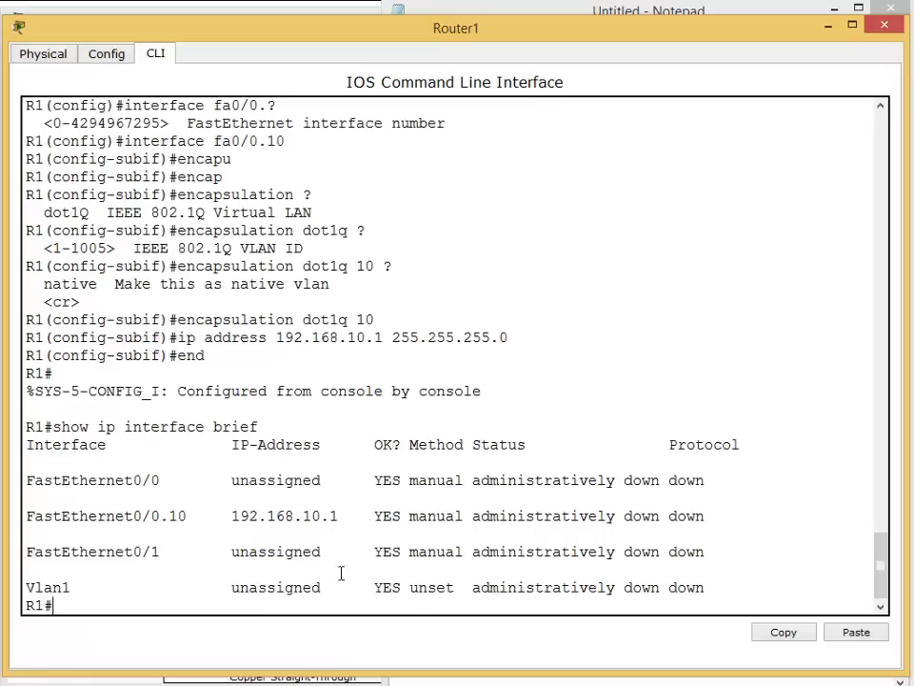
drag(31, 526, 720, 516)
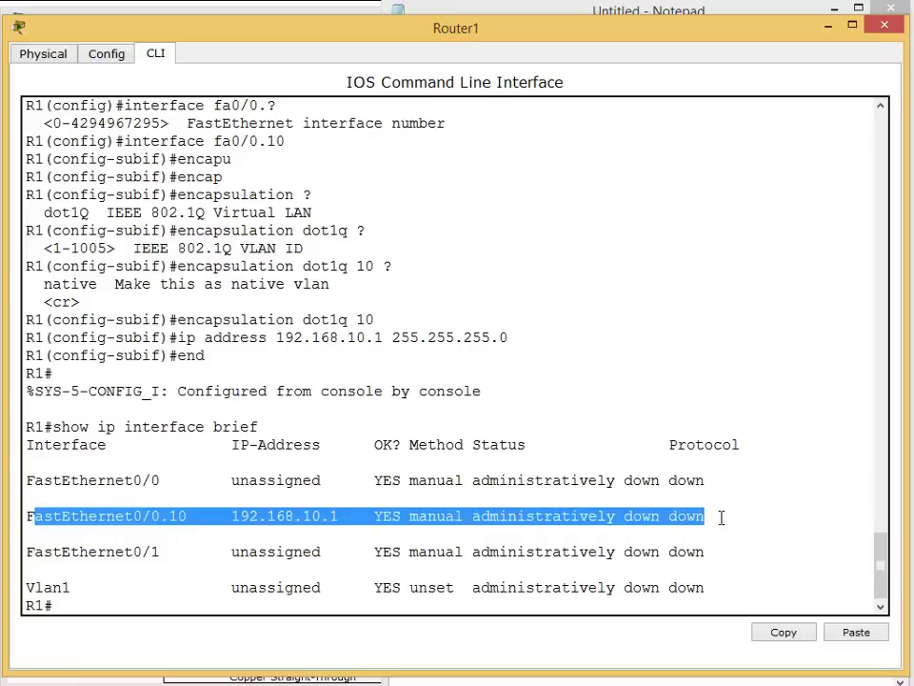
click(230, 555)
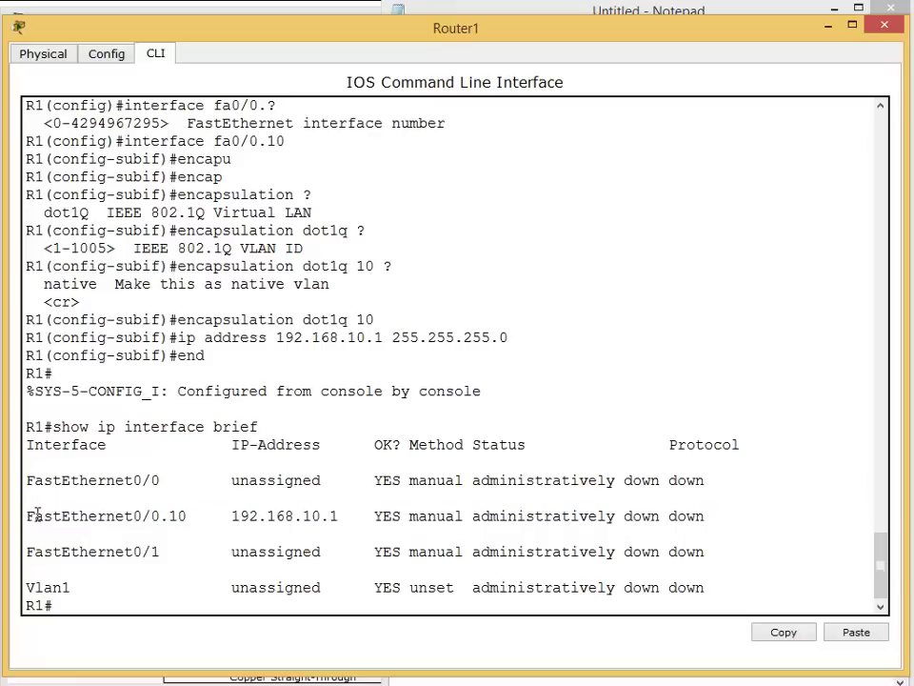
drag(29, 516, 708, 514)
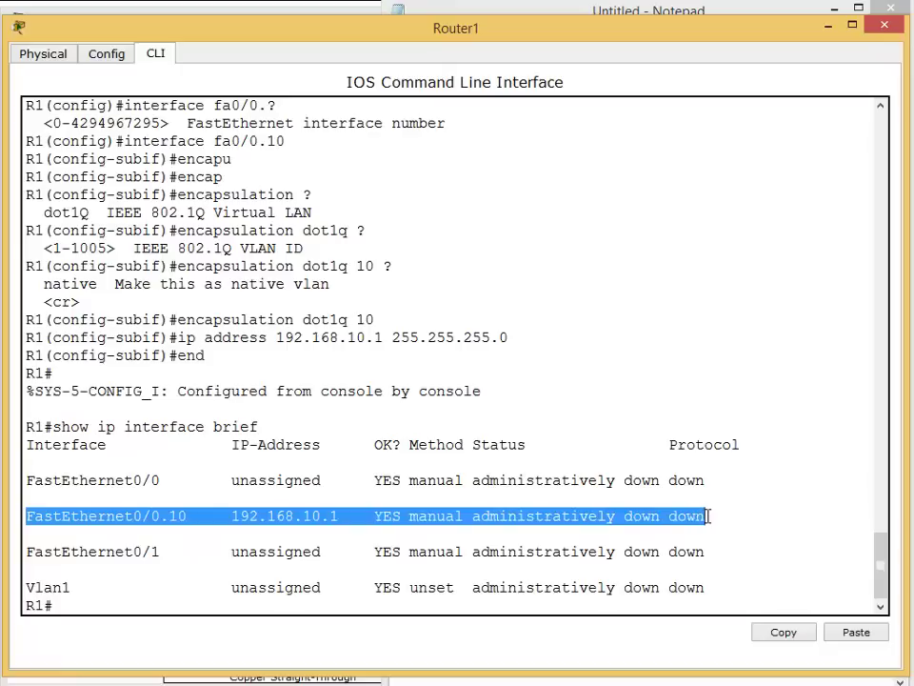
click(702, 588)
Step: Re-enter global configuration with conf t and create subinterface fa0/0.20
text(conf t)
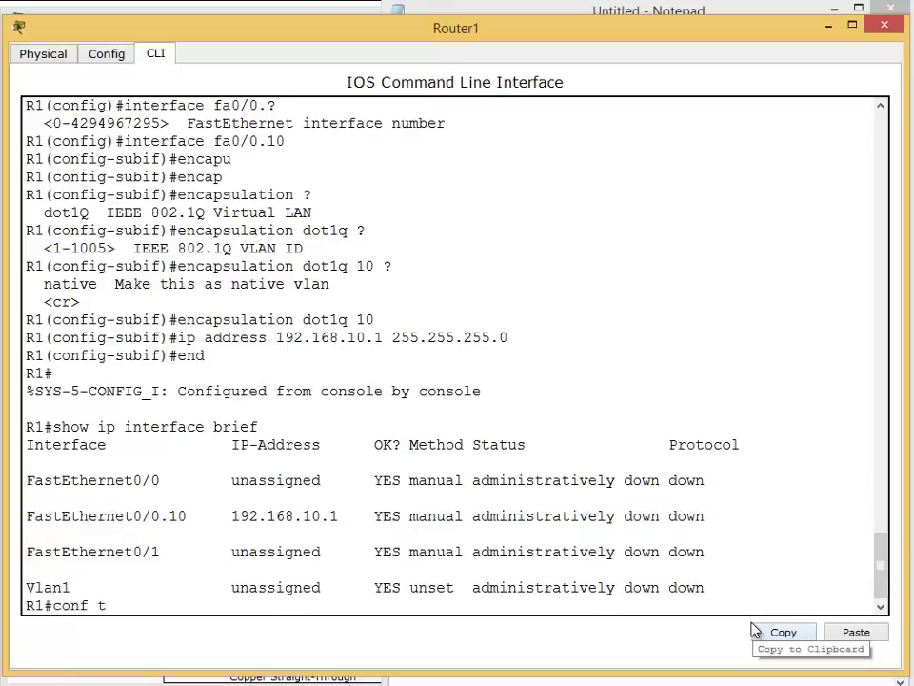
key(Return)
text(interfa)
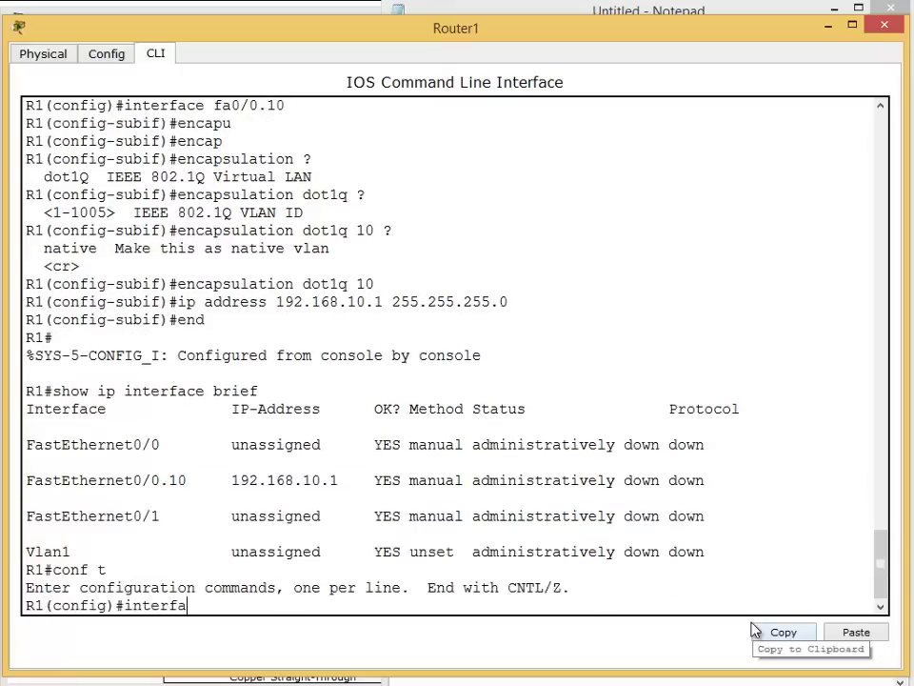
key(Tab)
text(fa0)
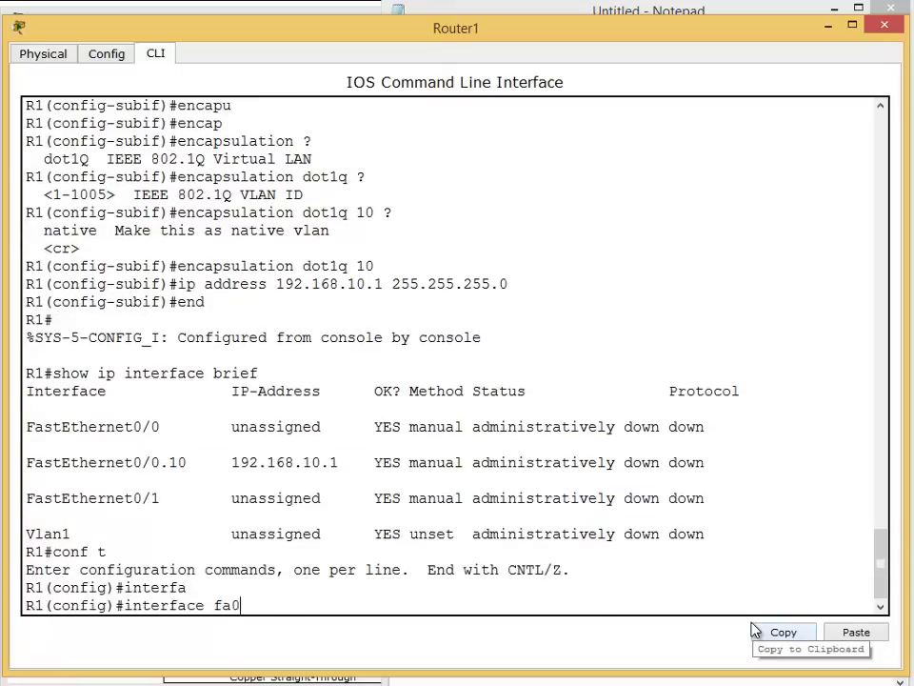
text(/0.20)
key(Return)
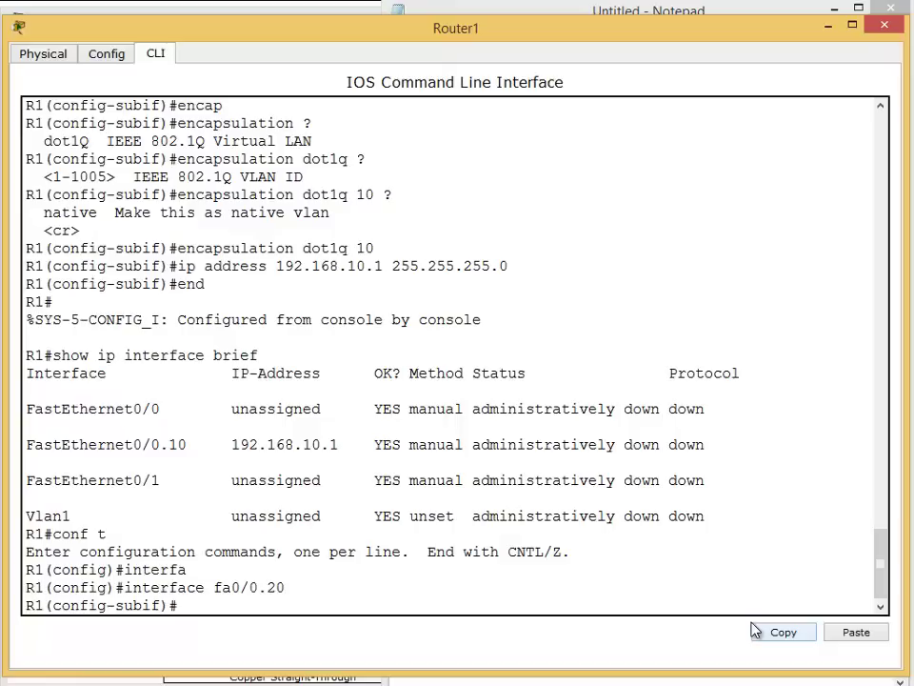
Step: Try assigning 192.168.20.1 255.255.255.0 and highlight the error requiring IEEE 802.1Q encapsulation
text(ip address 192.)
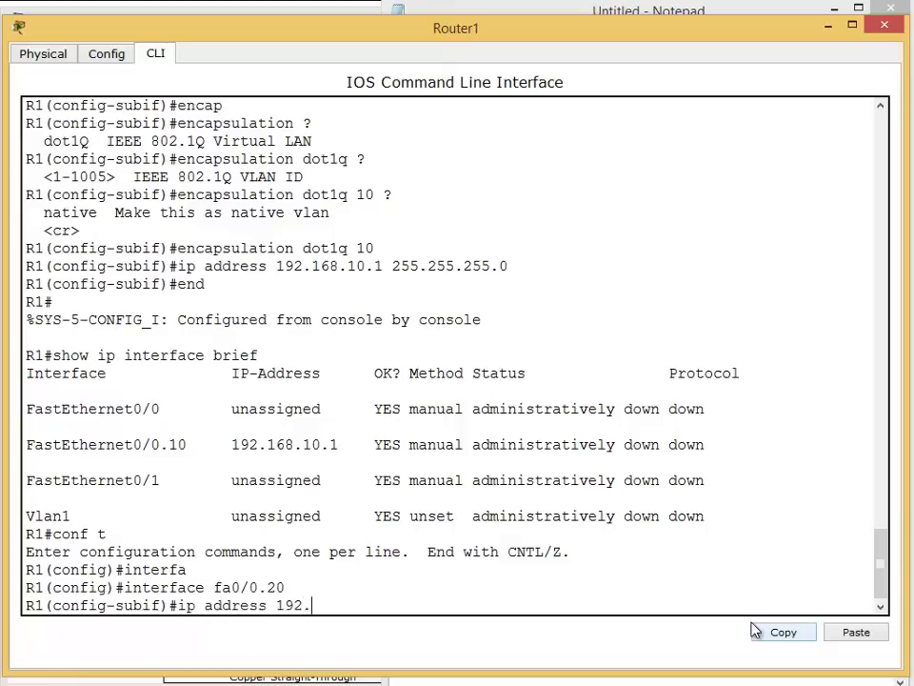
text(168.20.1 255.255.255.0)
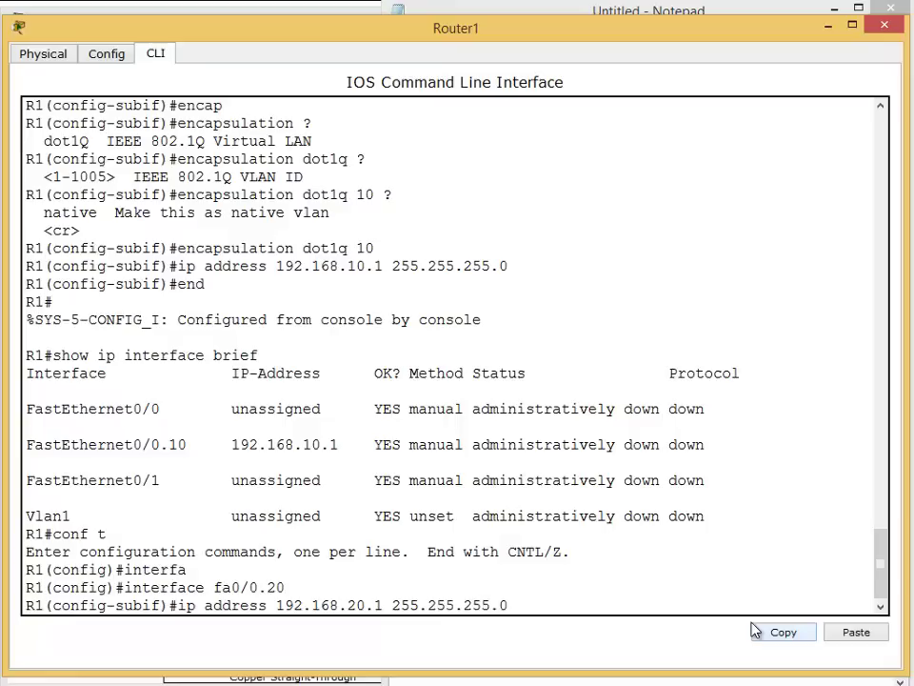
key(Return)
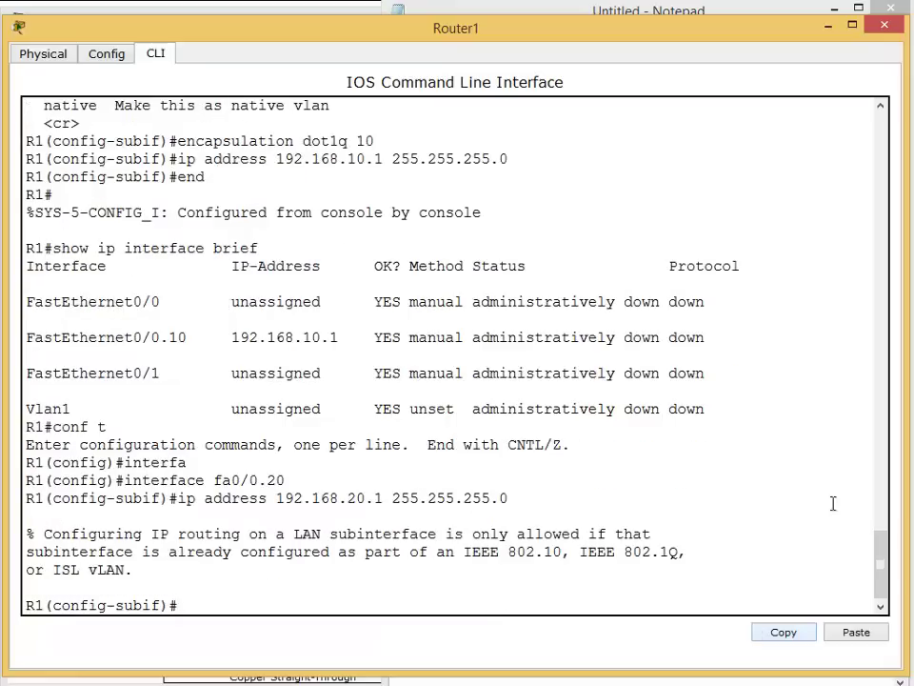
drag(172, 536, 564, 552)
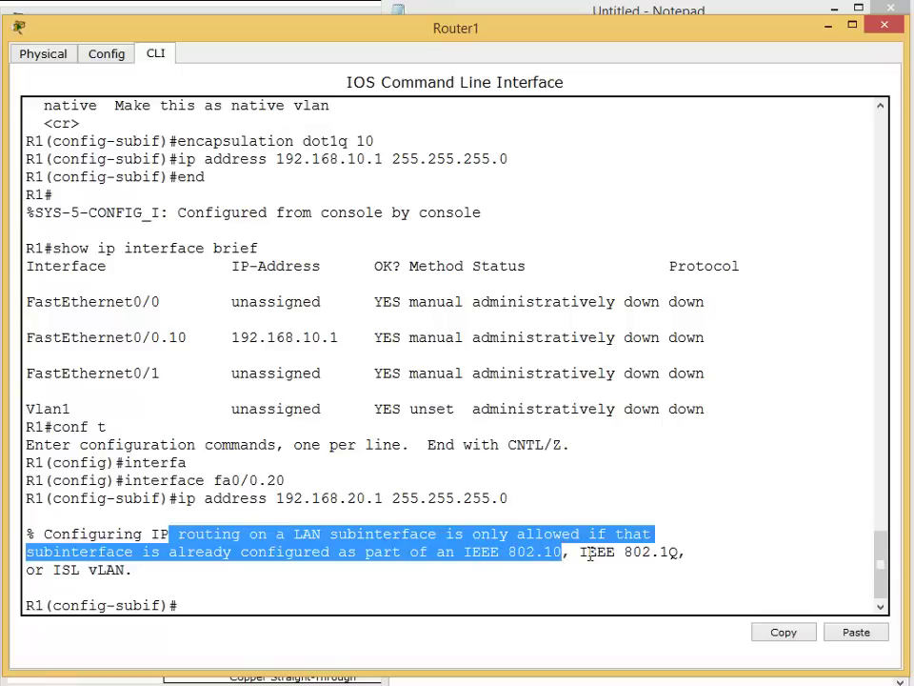
drag(590, 552, 679, 553)
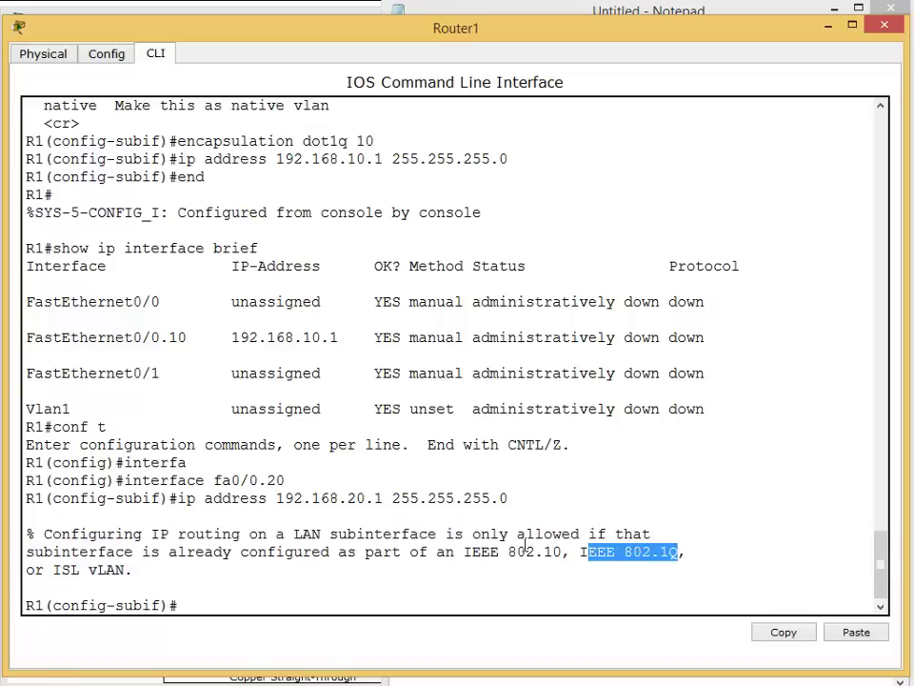
click(231, 611)
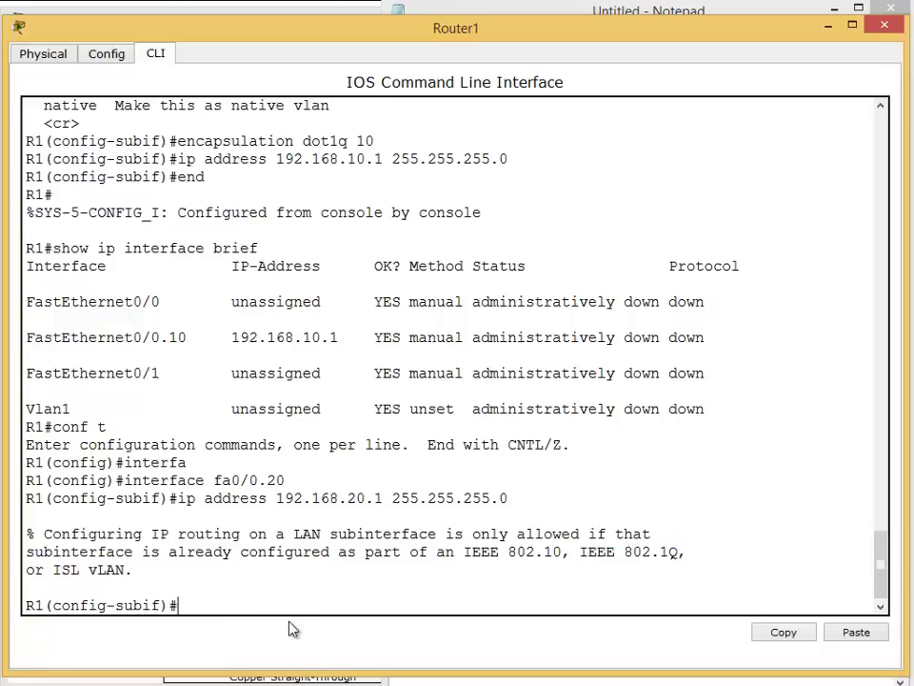
Step: Tag subinterface fa0/0.20 with encapsulation dot1Q 20
text(encap)
key(Tab)
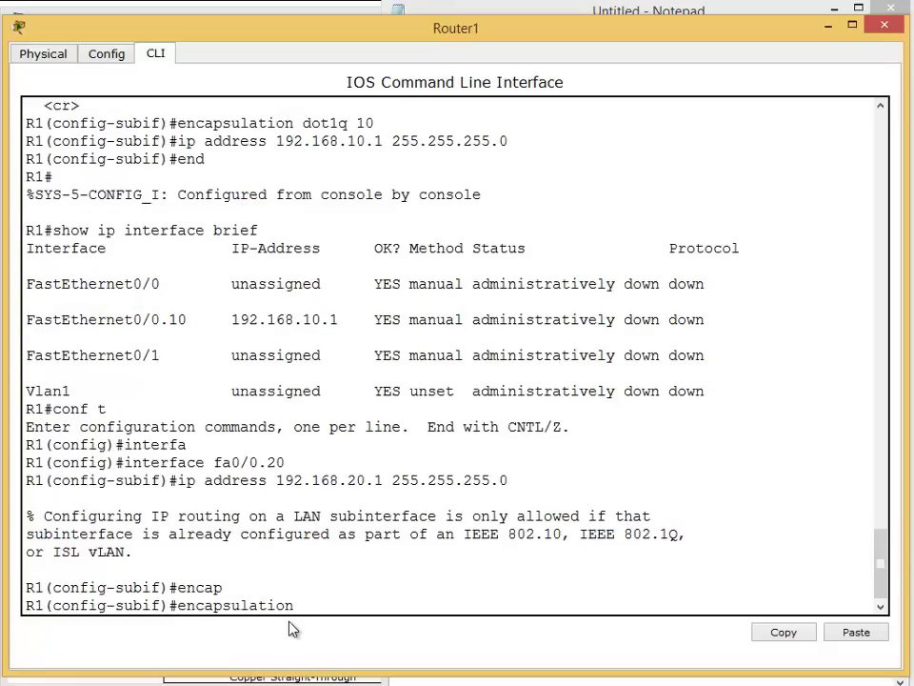
text(dot1Q)
key(Tab)
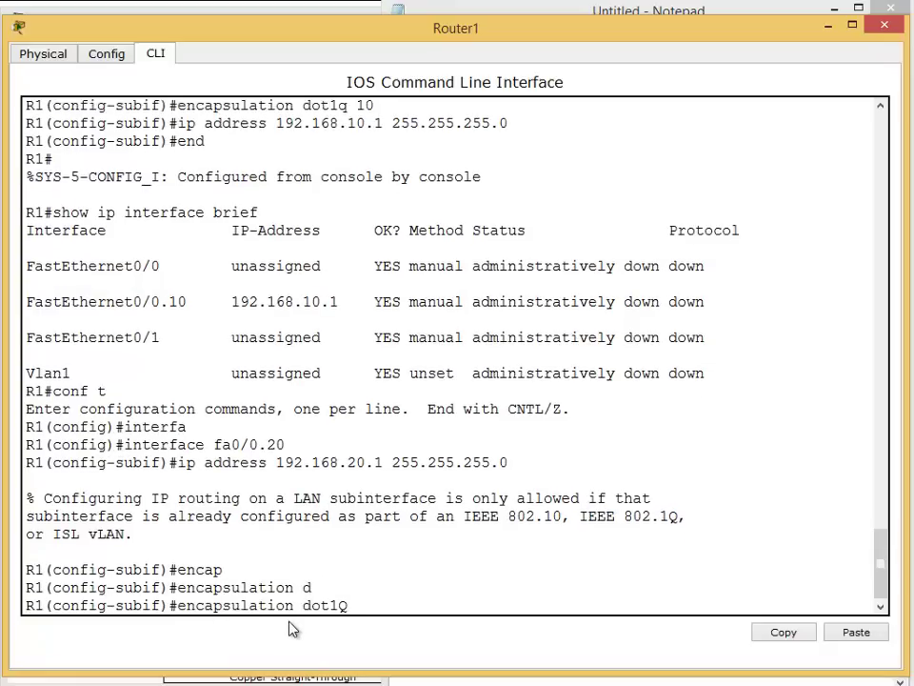
text(20)
key(Return)
Step: Give fa0/0.20 address 192.168.20.1 255.255.255.0, exit configuration mode, and enter show ip interface brief
text(ip )
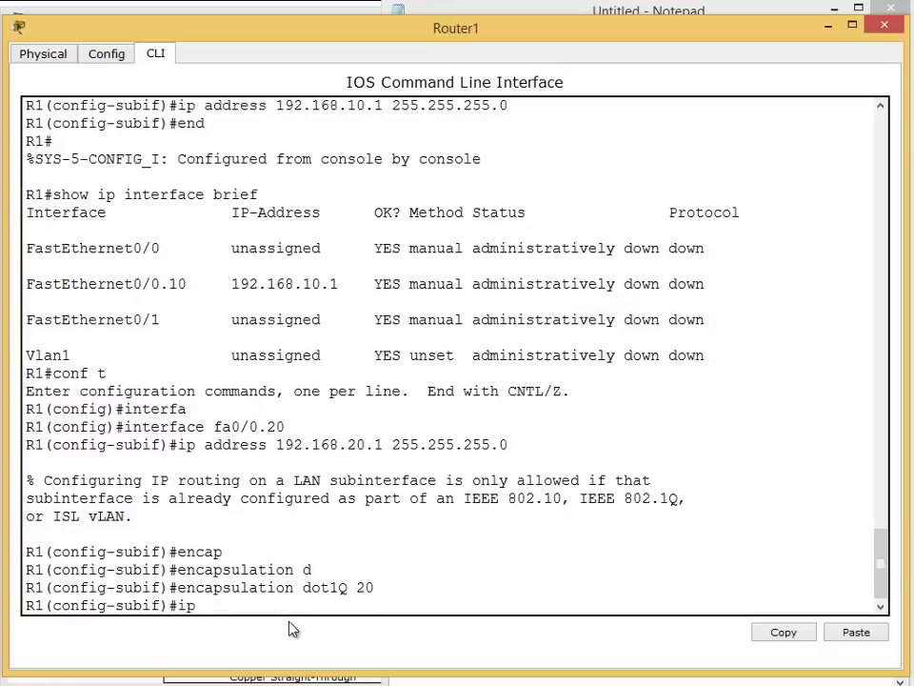
text(address 192.168.)
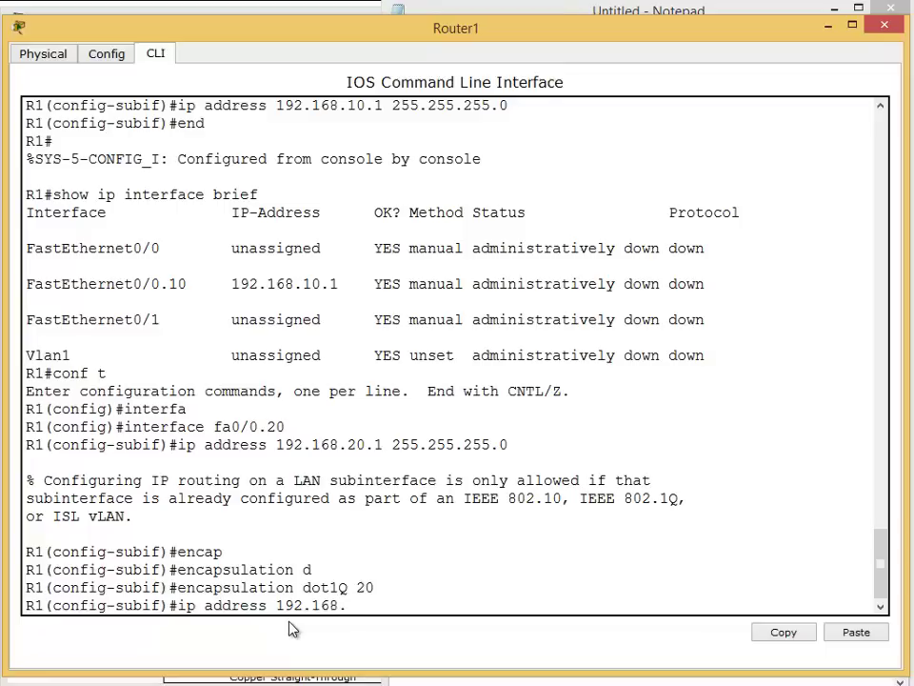
text(20.1 255.255.255.0)
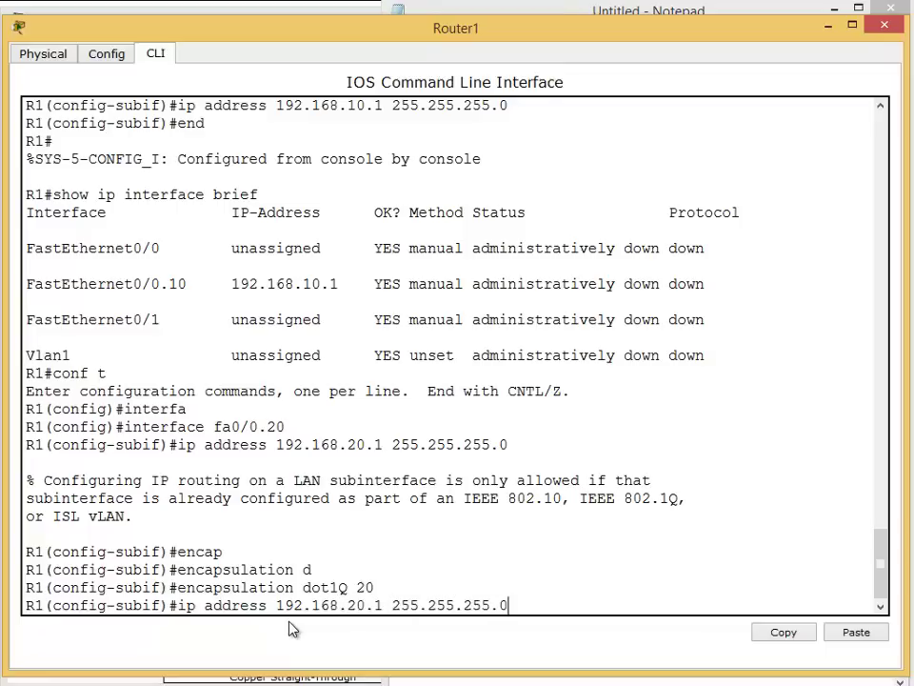
key(Return)
text(end)
key(Return)
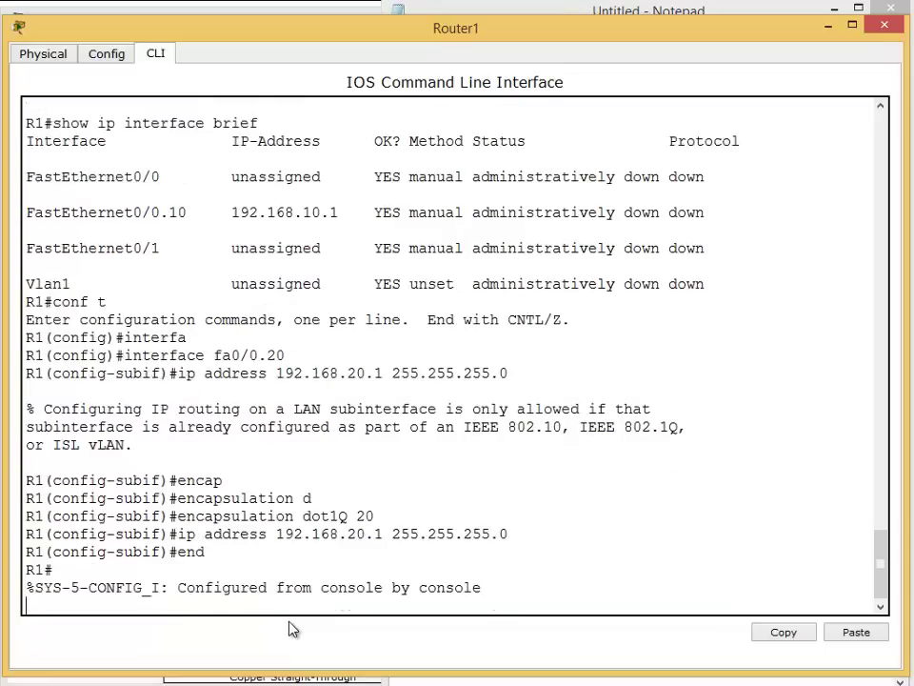
text(show ip)
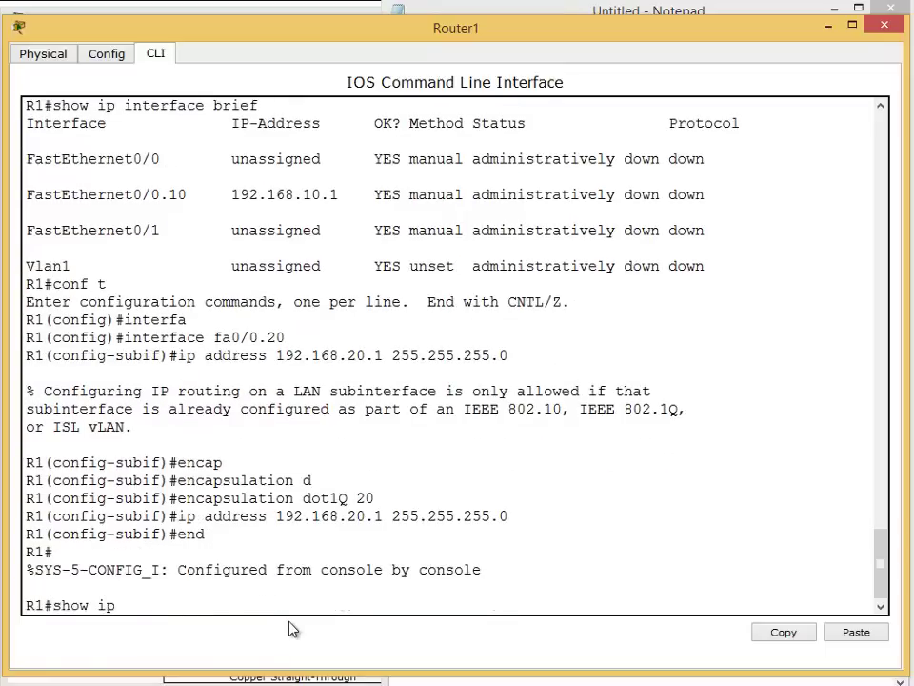
text( interface brief)
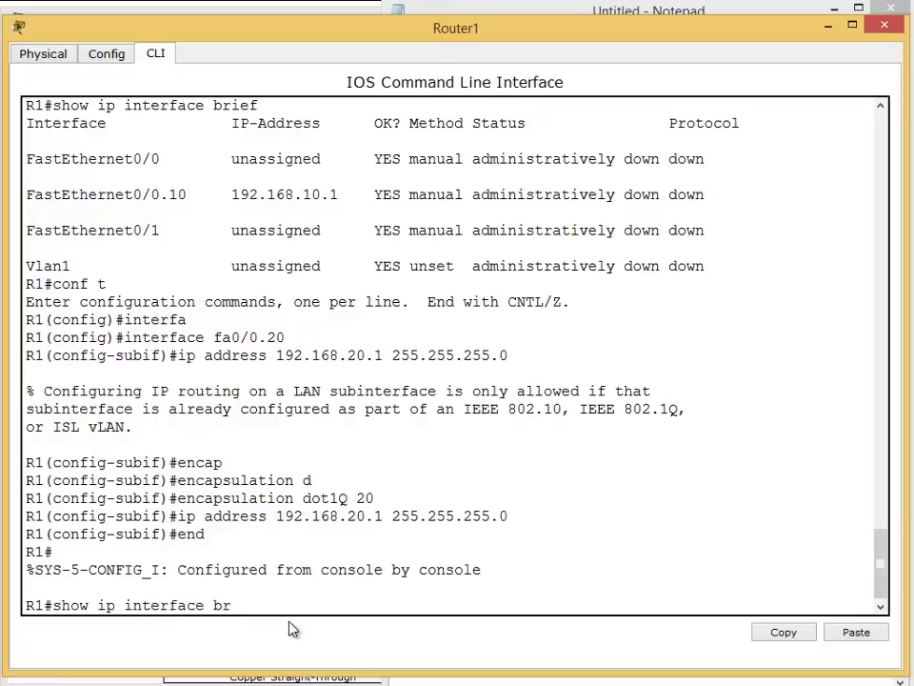
Step: Run the interface summary and highlight Fa0/0, Fa0/0.10 and Fa0/0.20 as administratively down
key(Return)
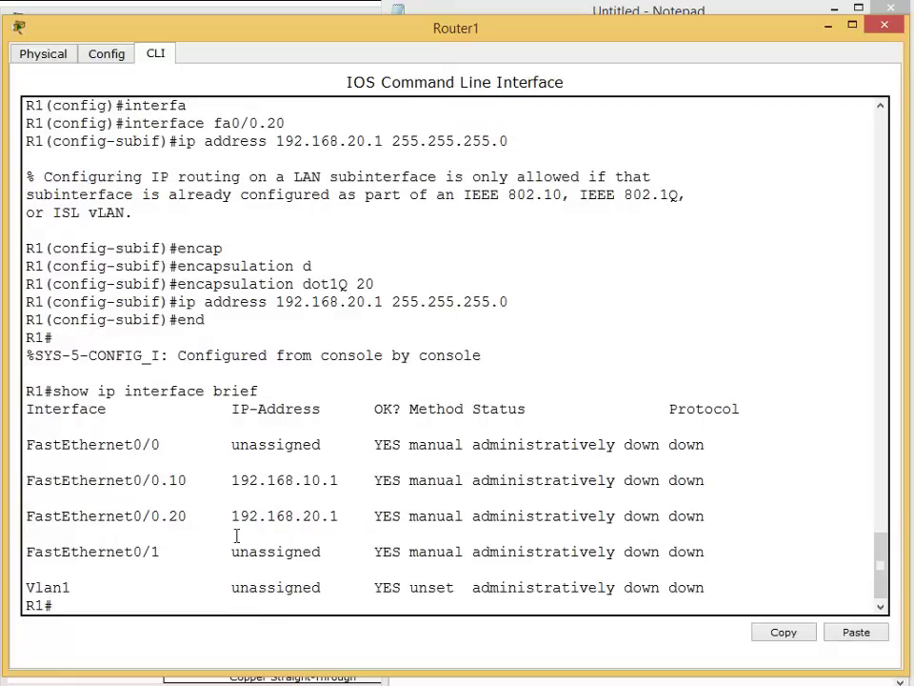
drag(32, 480, 754, 522)
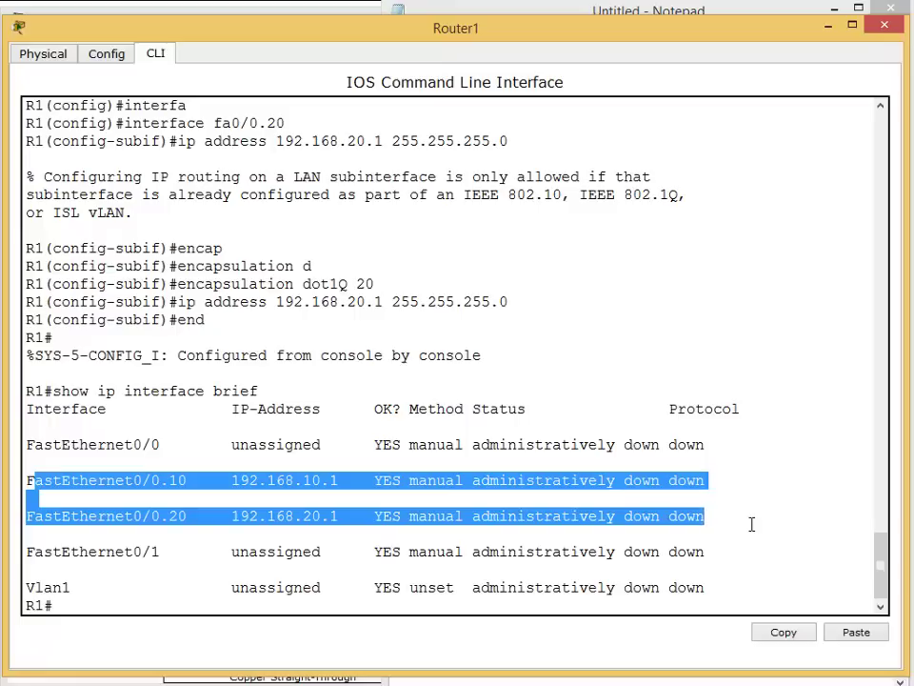
click(532, 497)
drag(473, 480, 667, 483)
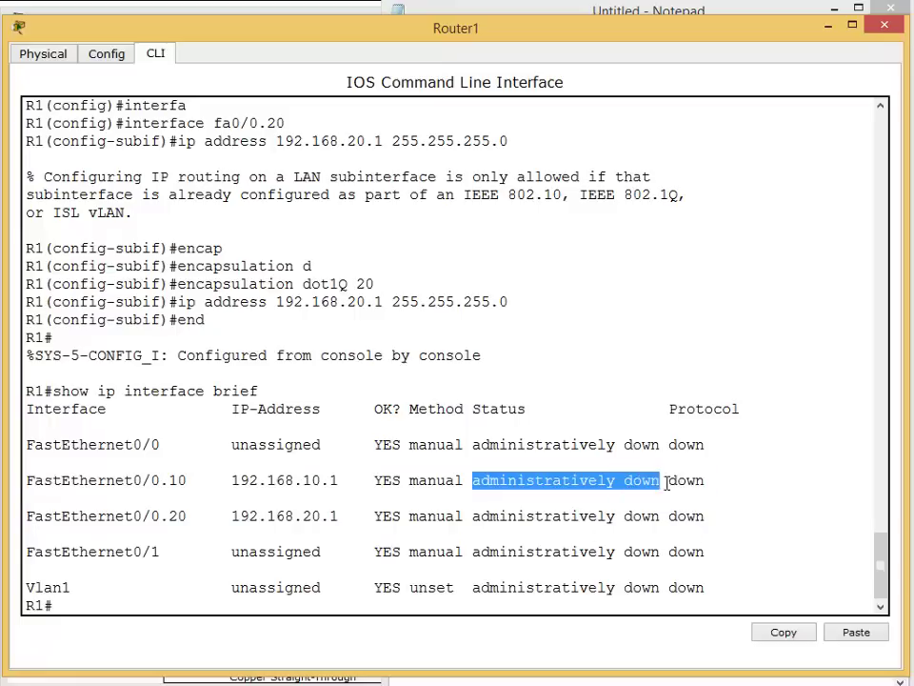
drag(475, 517, 700, 516)
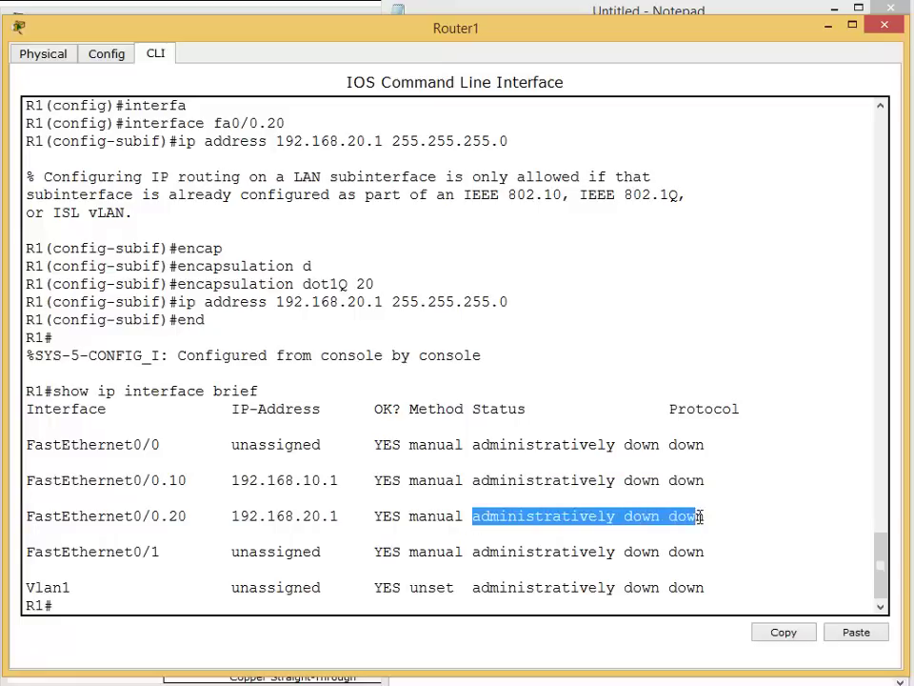
click(32, 443)
drag(32, 444, 282, 448)
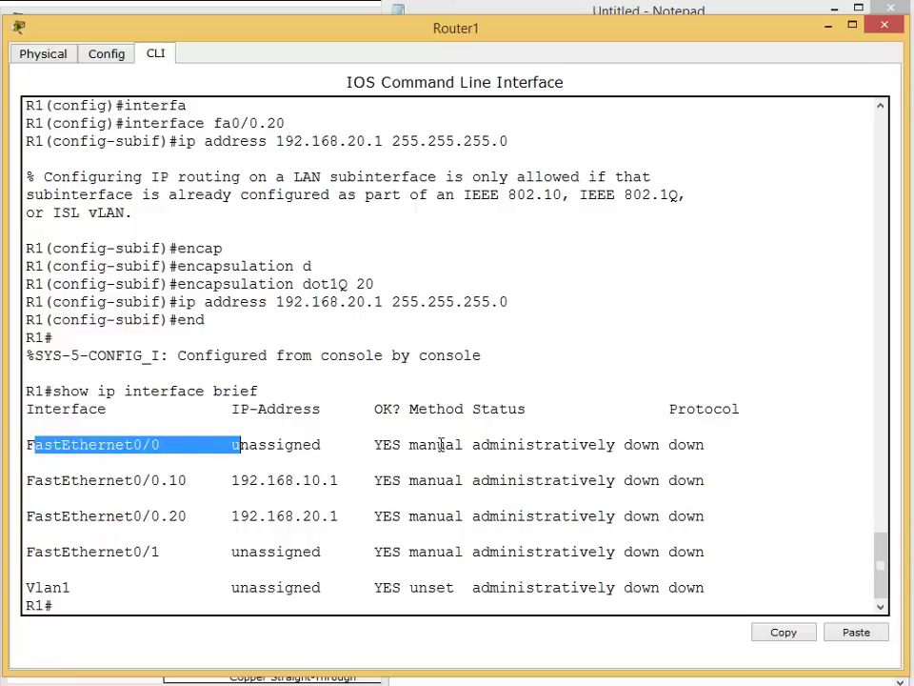
drag(477, 445, 648, 438)
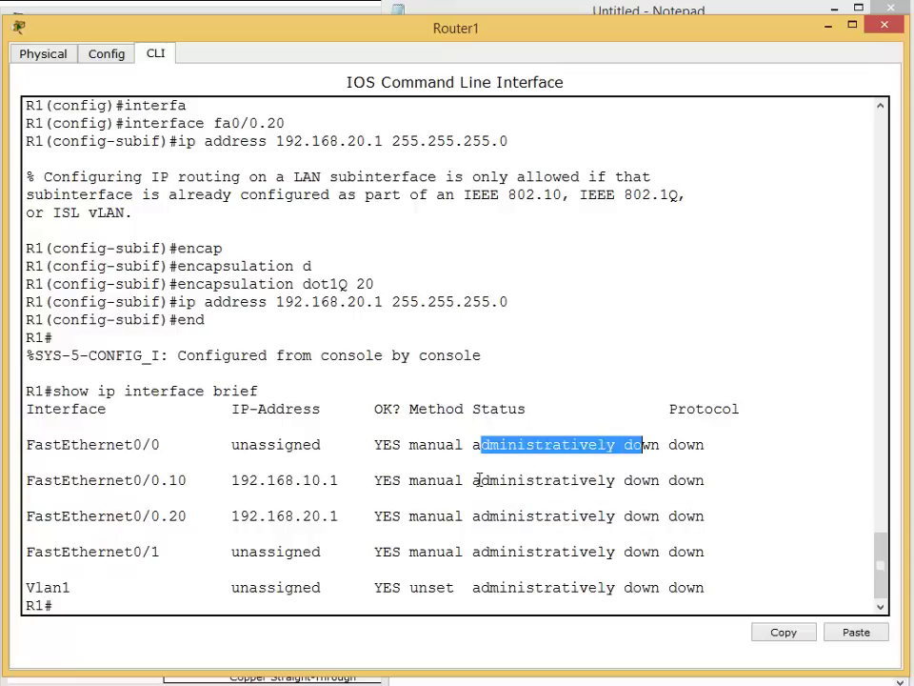
drag(479, 480, 723, 529)
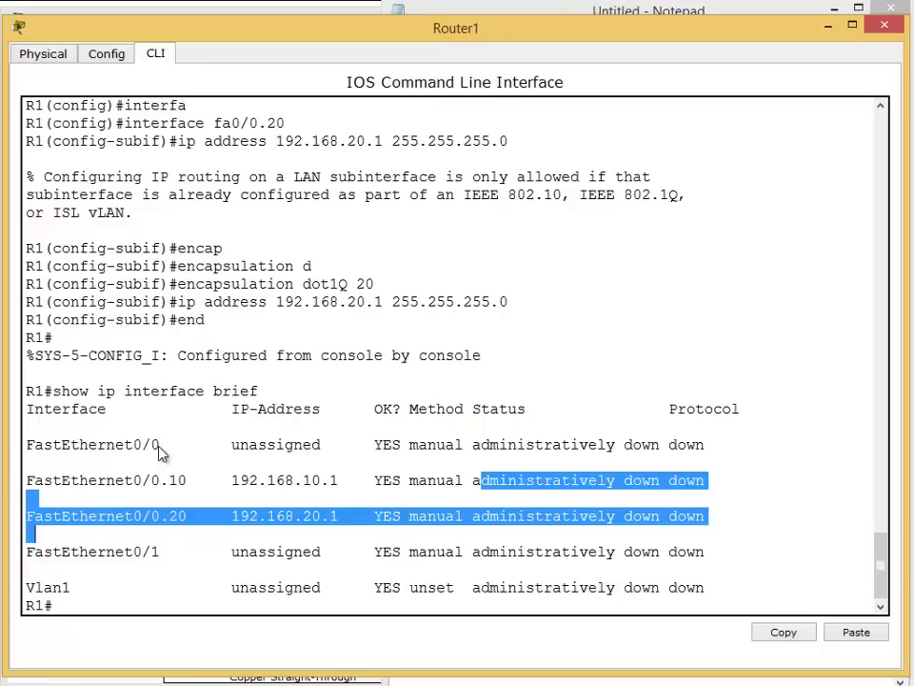
double_click(57, 518)
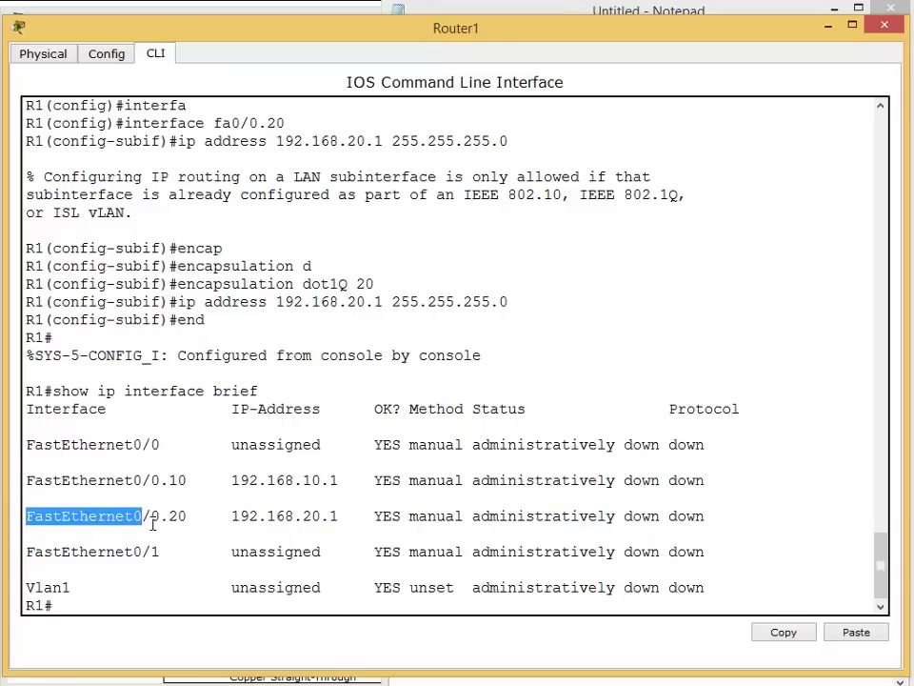
Step: Bring physical interface fa0/0 up with no shutdown and highlight the Fa0/0, Fa0/0.10 and Fa0/0.20 up messages
text(conf t)
key(Return)
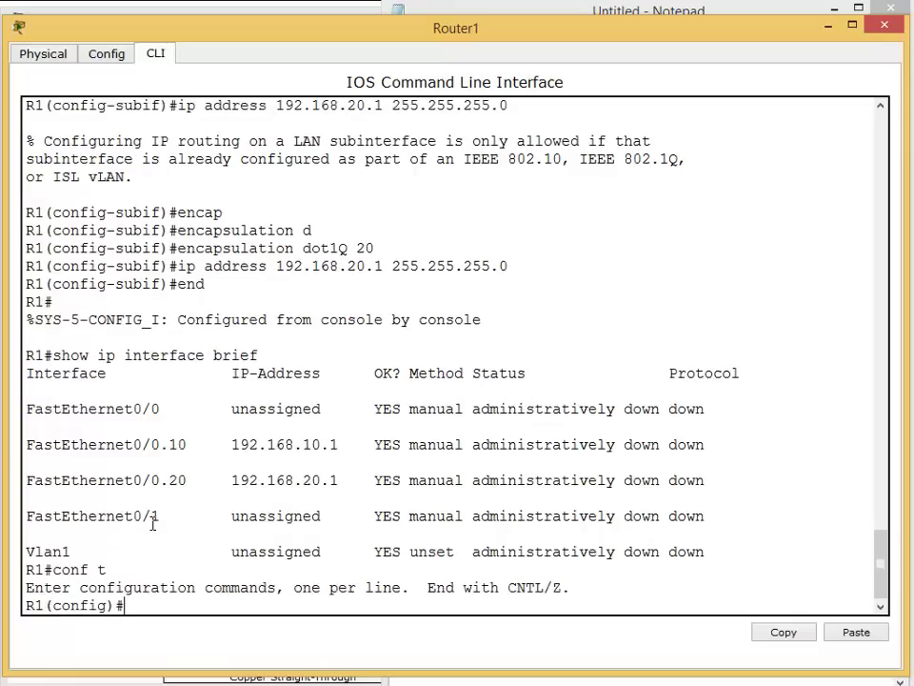
text(interface v)
text(a09)
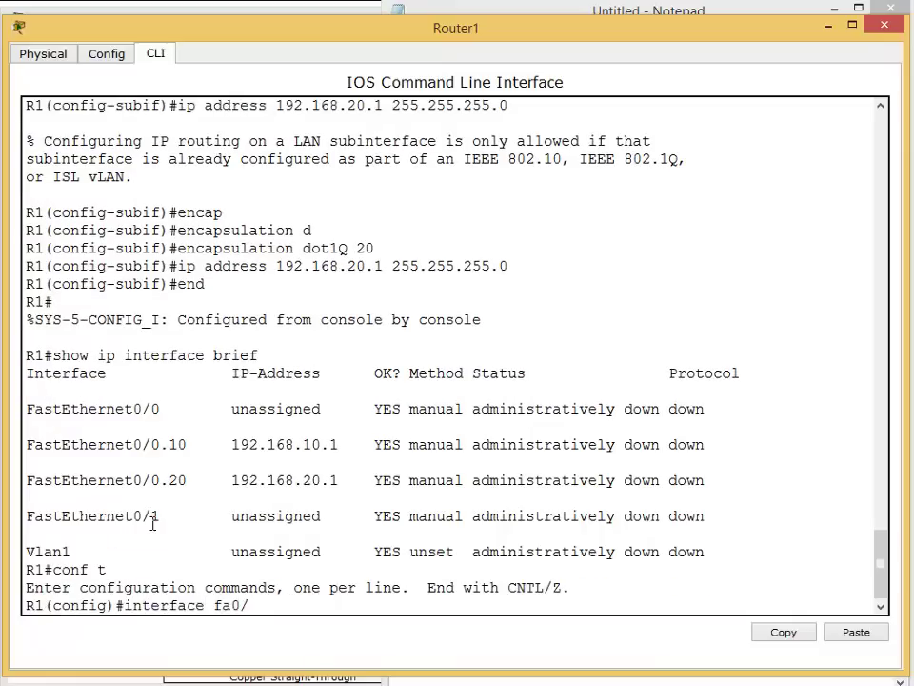
key(Return)
text(no shut)
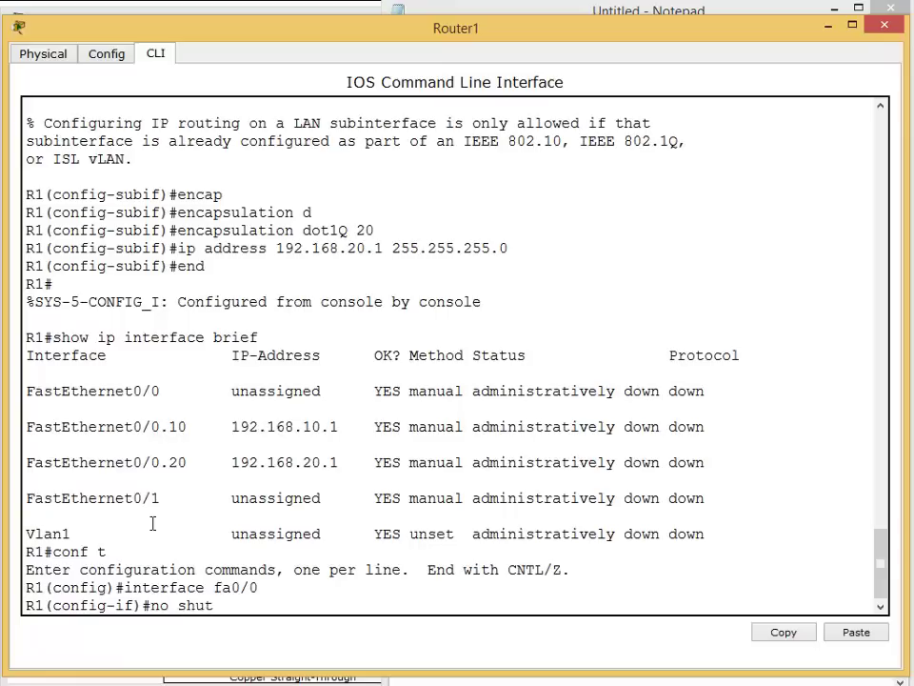
text(down)
key(Return)
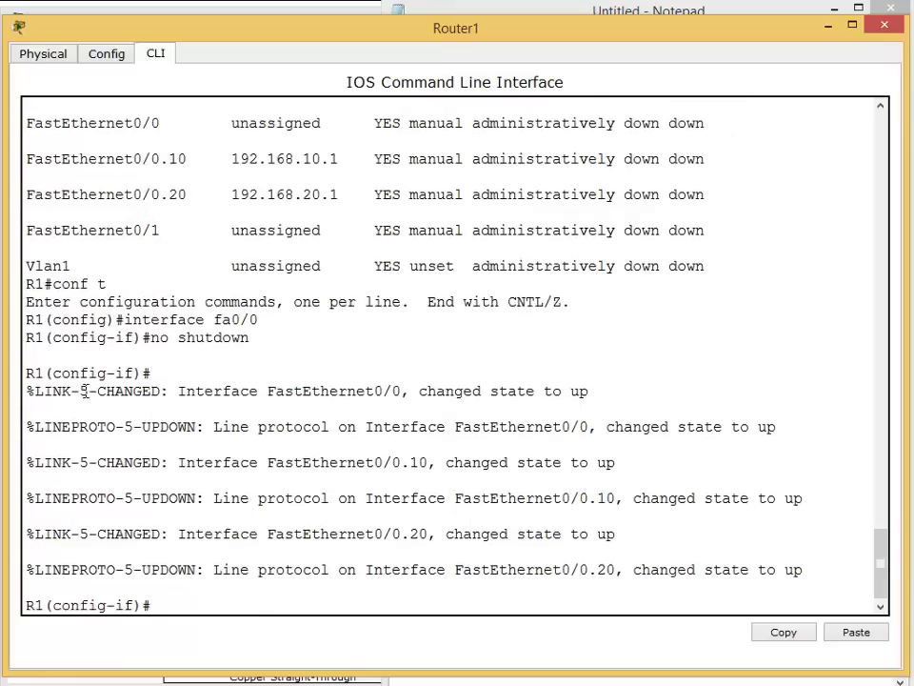
drag(72, 391, 752, 426)
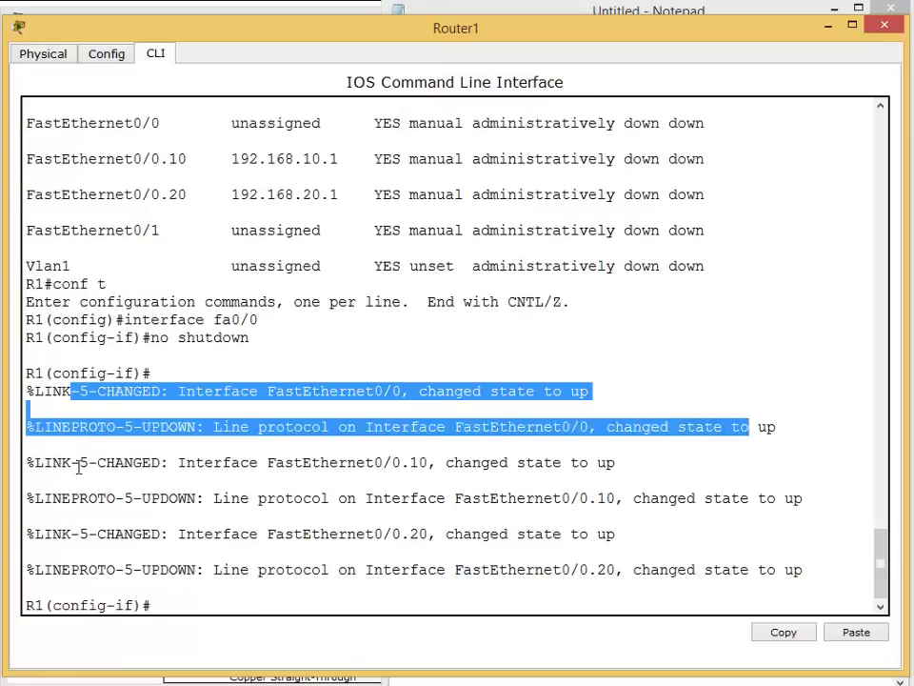
drag(80, 462, 731, 498)
drag(195, 534, 527, 610)
click(527, 610)
Step: Exit configuration, confirm all three interfaces show up/up in show ip interface brief, and close Router1's window
text(end)
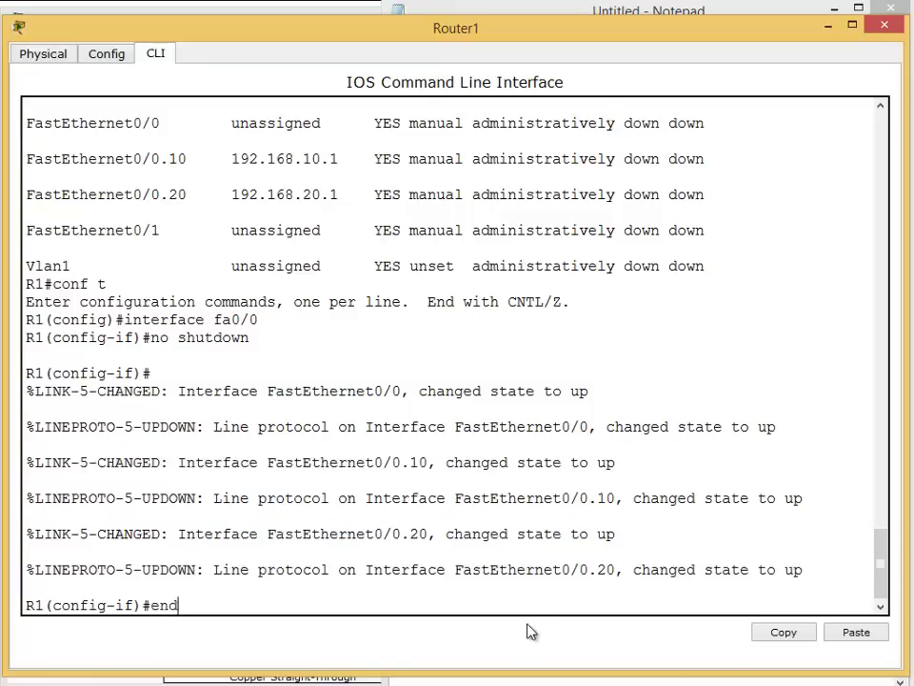
key(Return)
text(show ip)
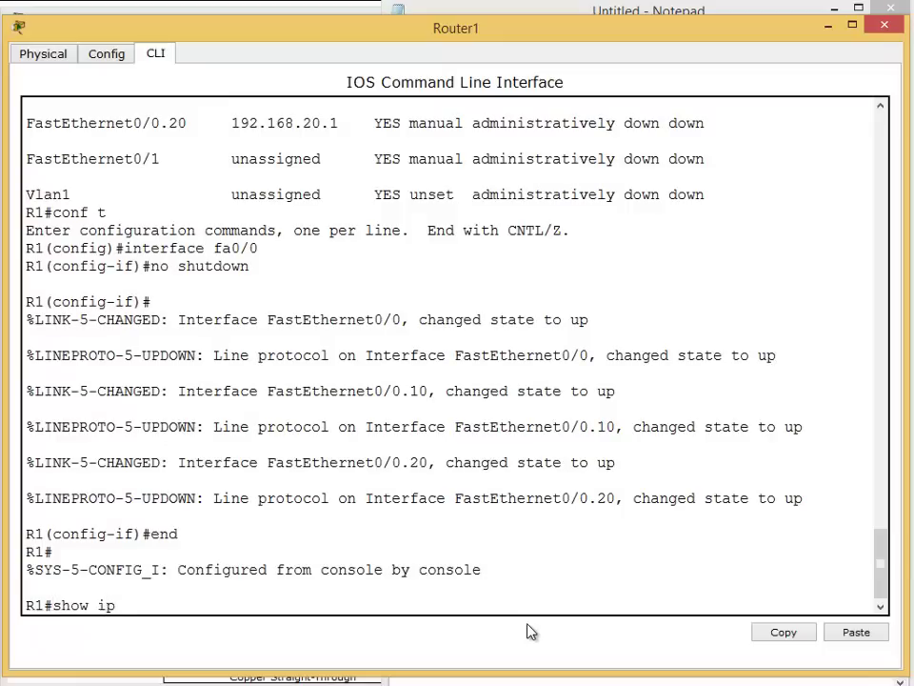
text( interface brief)
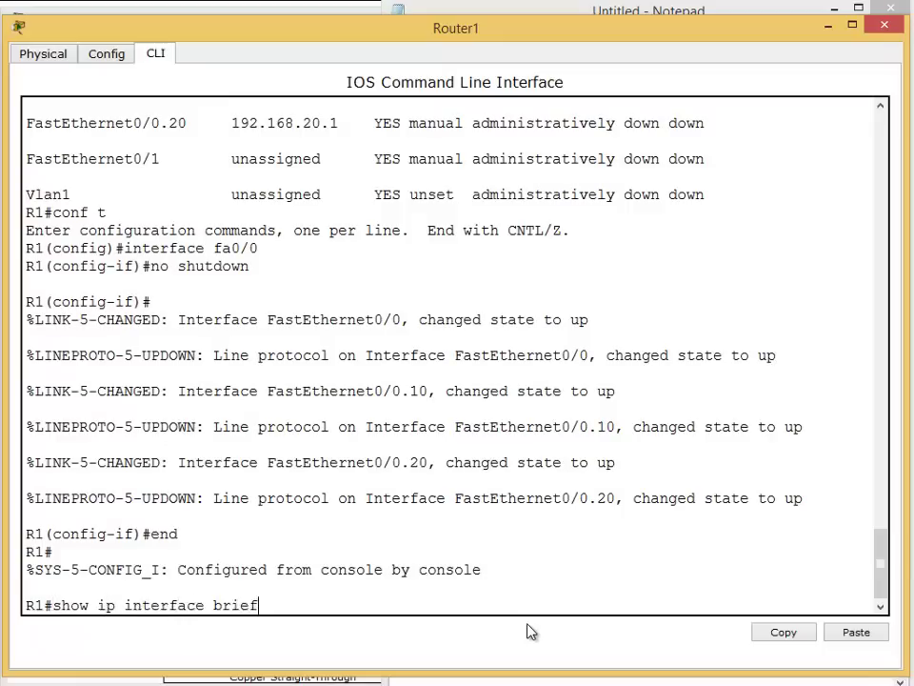
key(Return)
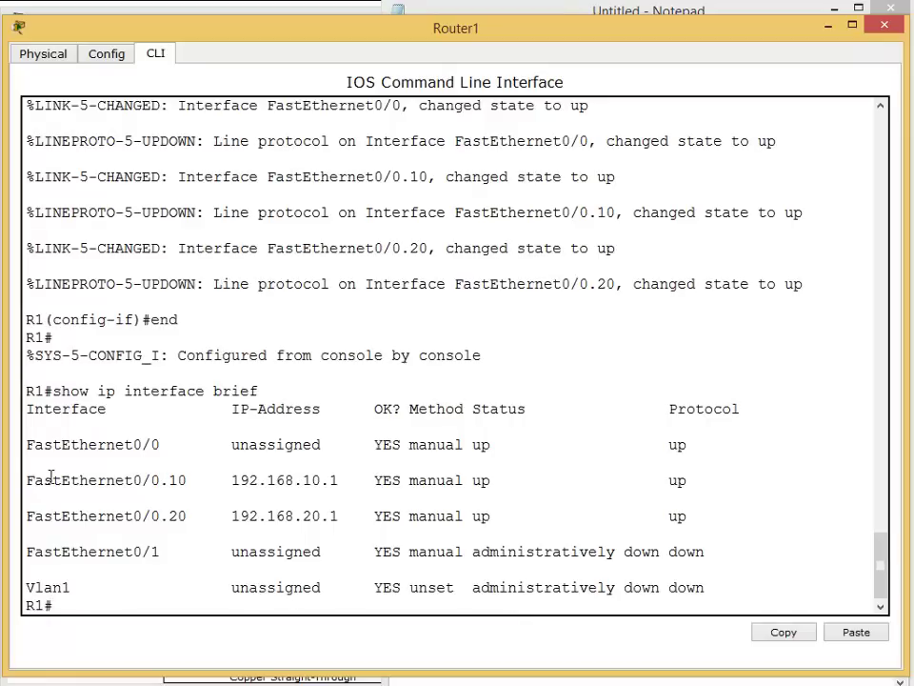
drag(51, 467, 768, 534)
click(486, 396)
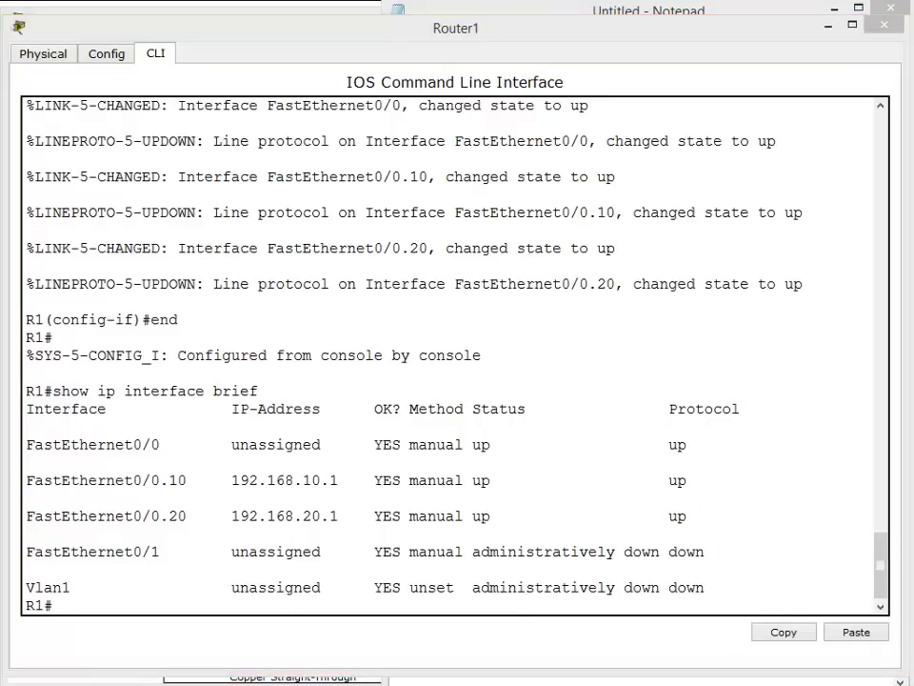
key(alt+F4)
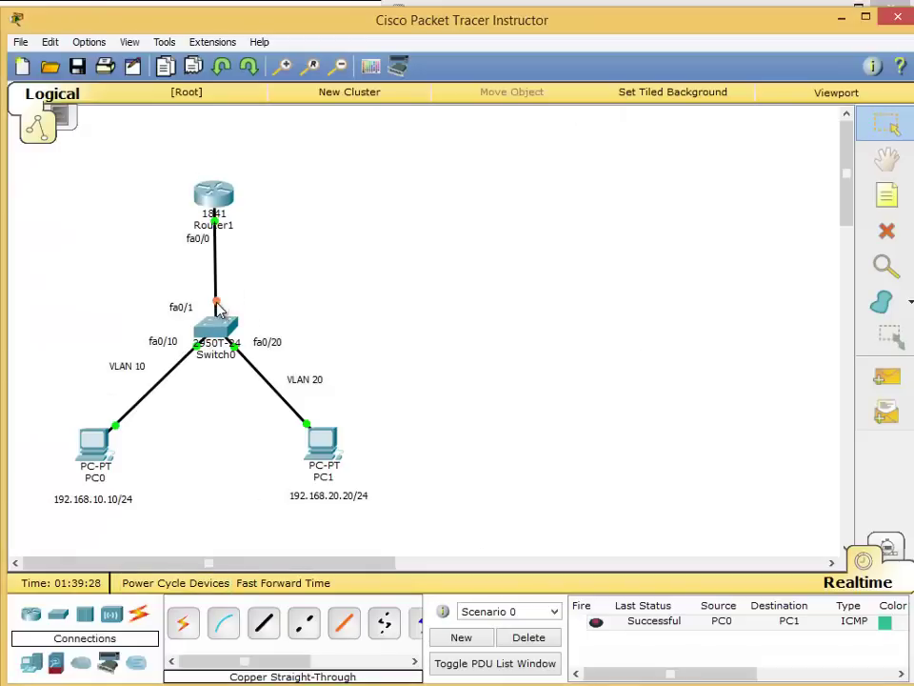
Step: Fast-forward simulation time until the links turn green, then open PC0's command prompt
click(279, 591)
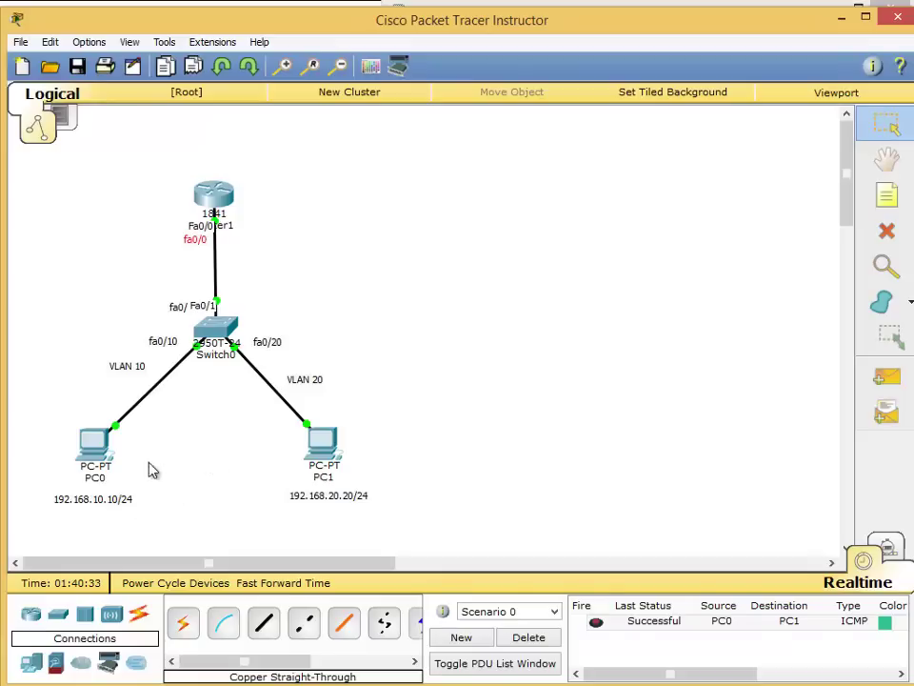
click(97, 455)
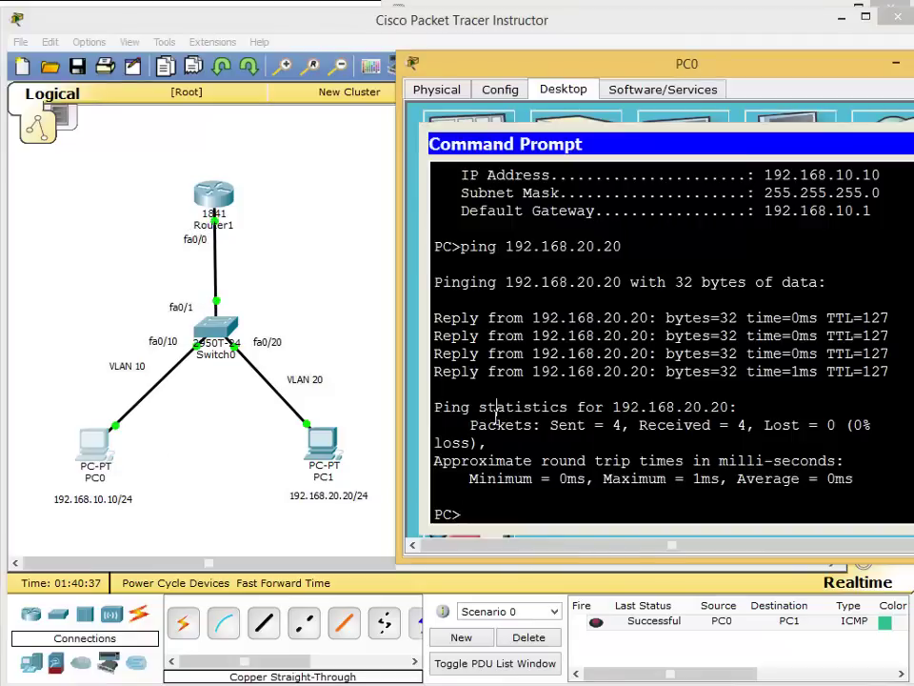
Step: Run ipconfig on PC0 and highlight its default gateway 192.168.10.1
key(Return)
key(Return)
key(Return)
text(ipcon)
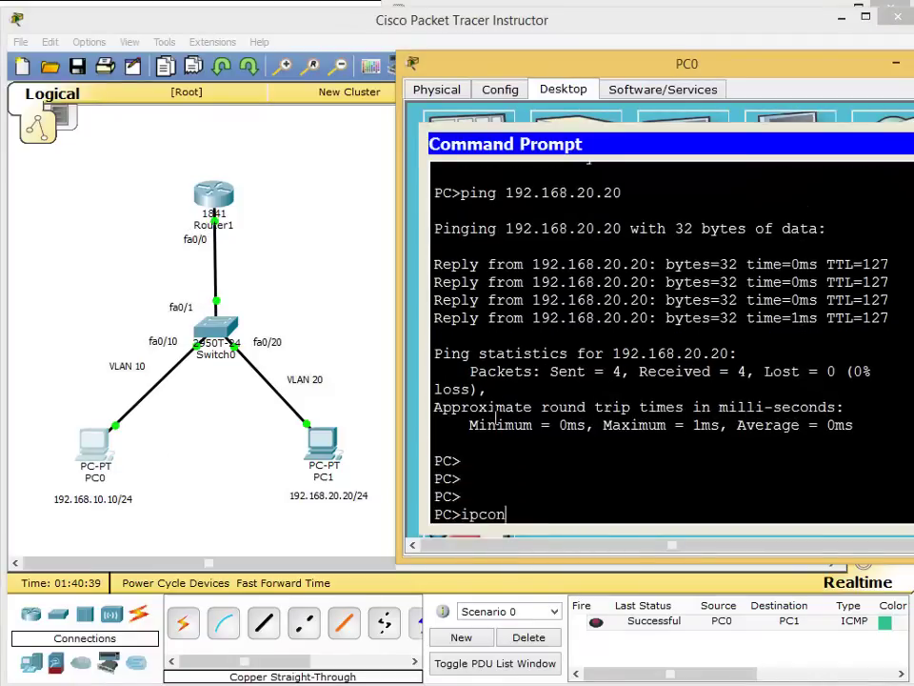
text(fig)
key(Return)
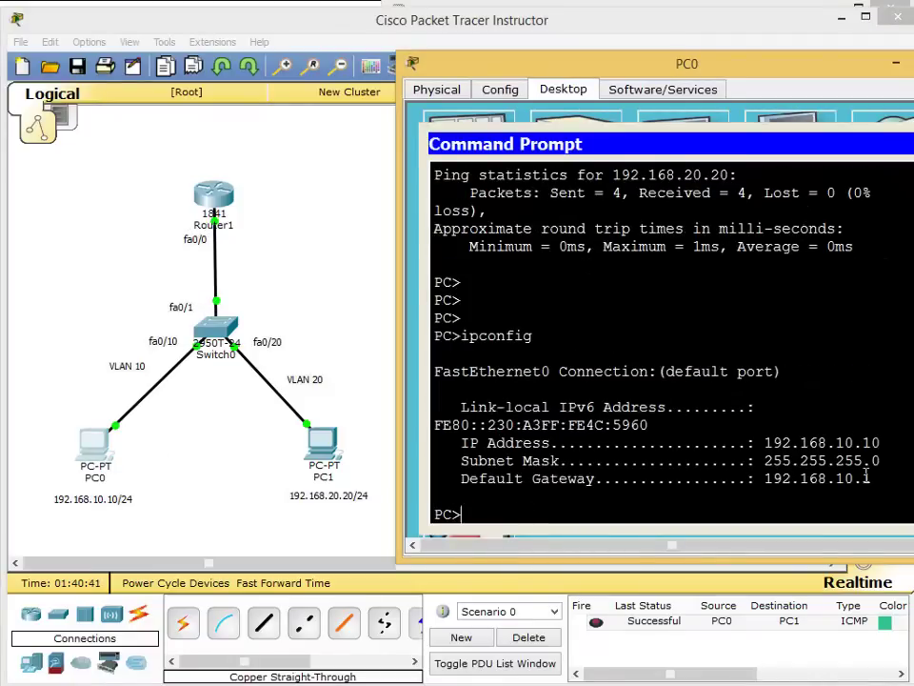
drag(866, 473, 788, 538)
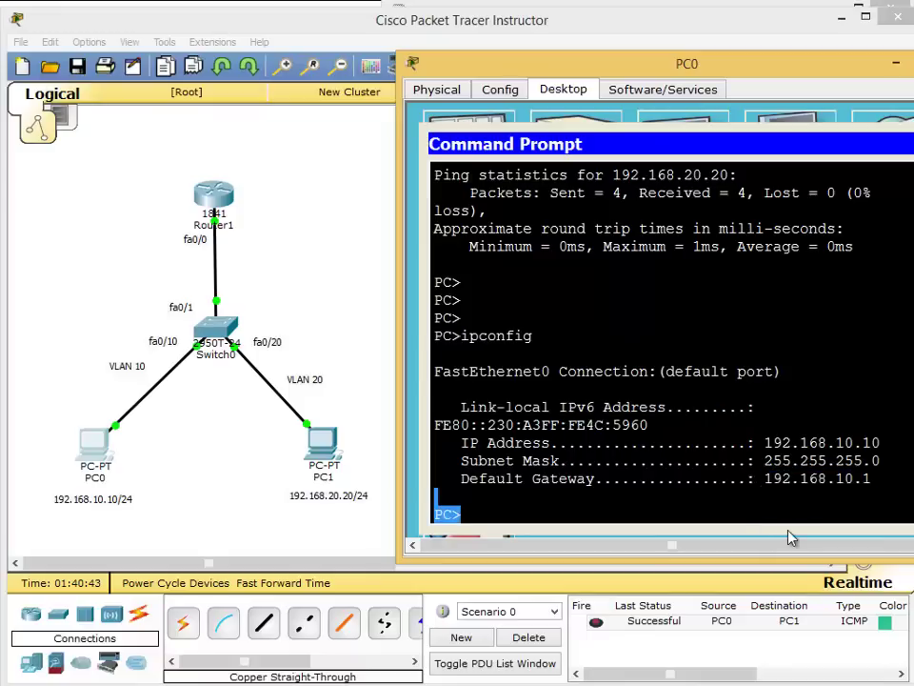
Step: Ping gateway 192.168.10.1 from PC0 twice, noting the first timeout then successful replies
text(pin)
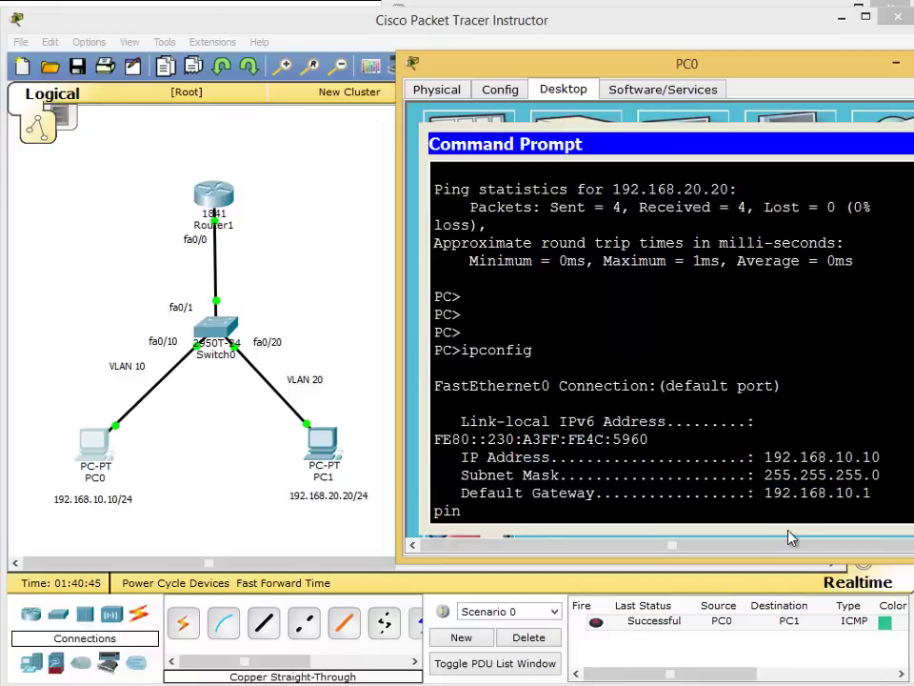
key(BackSpace)
key(BackSpace)
key(BackSpace)
key(BackSpace)
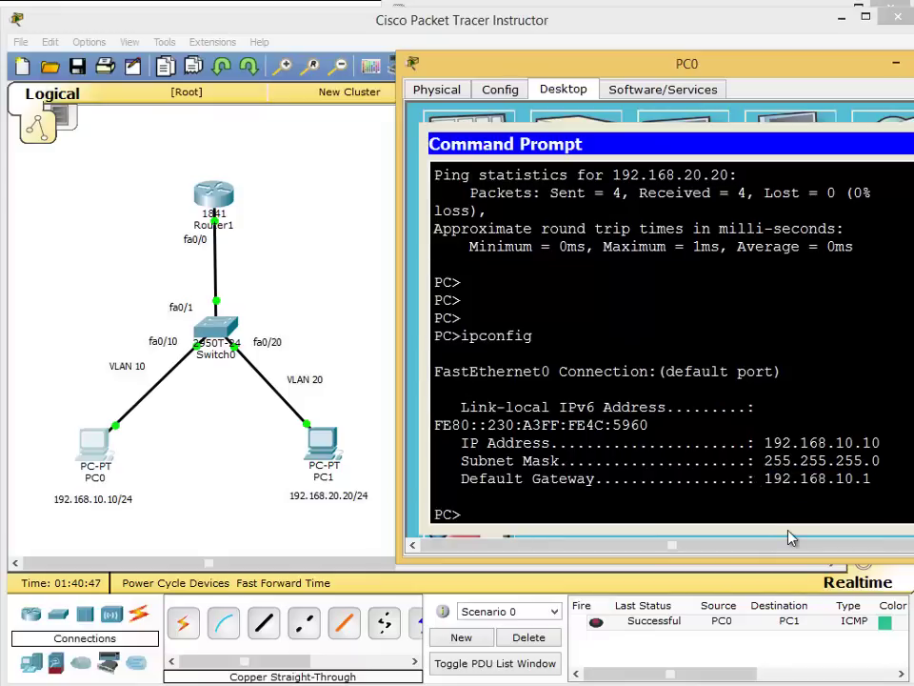
text(ping 192.168.10.1)
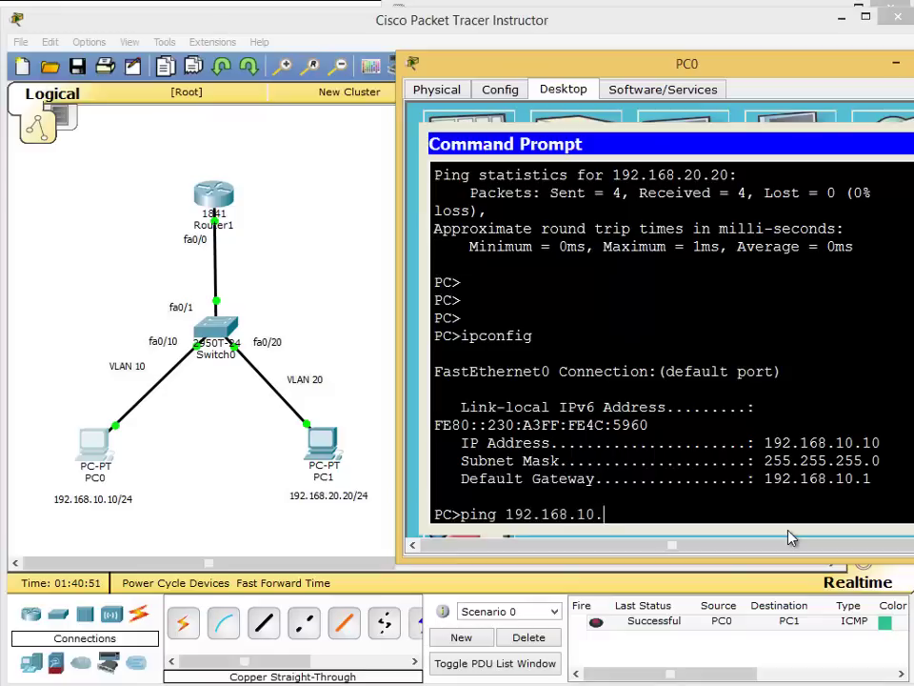
key(Return)
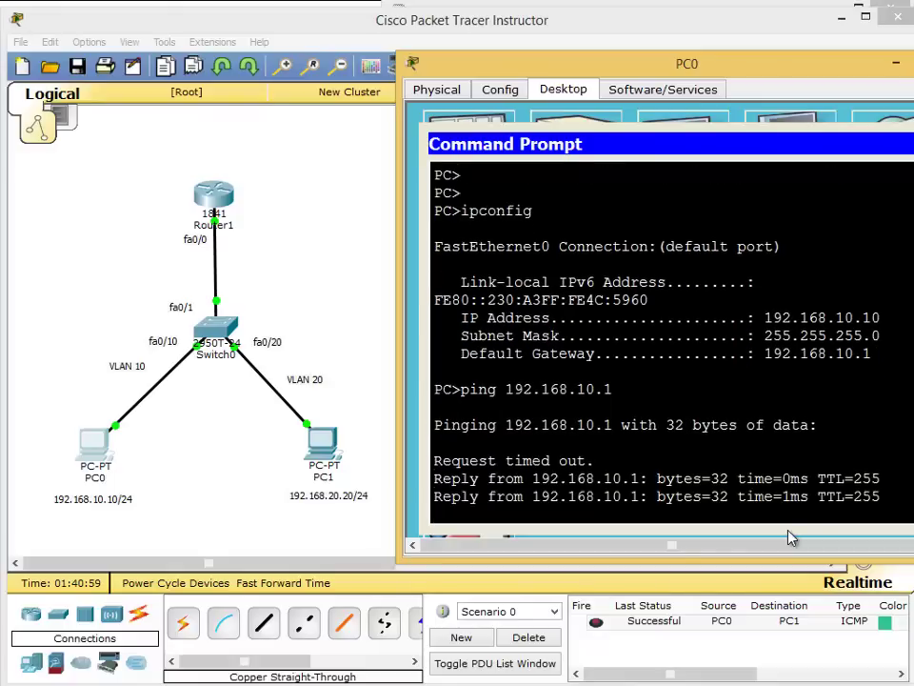
drag(596, 317, 435, 318)
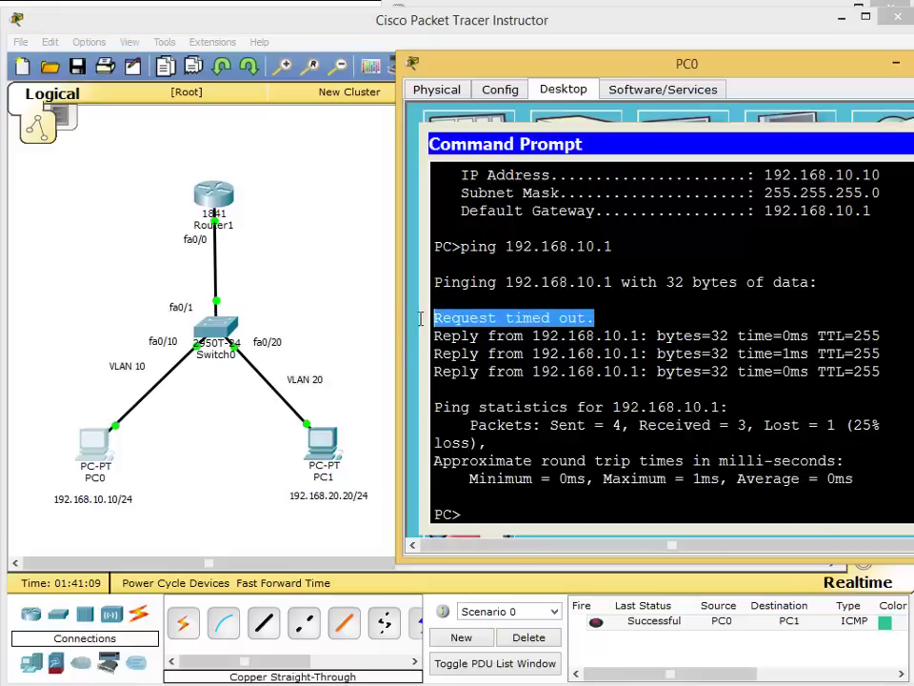
drag(596, 317, 574, 381)
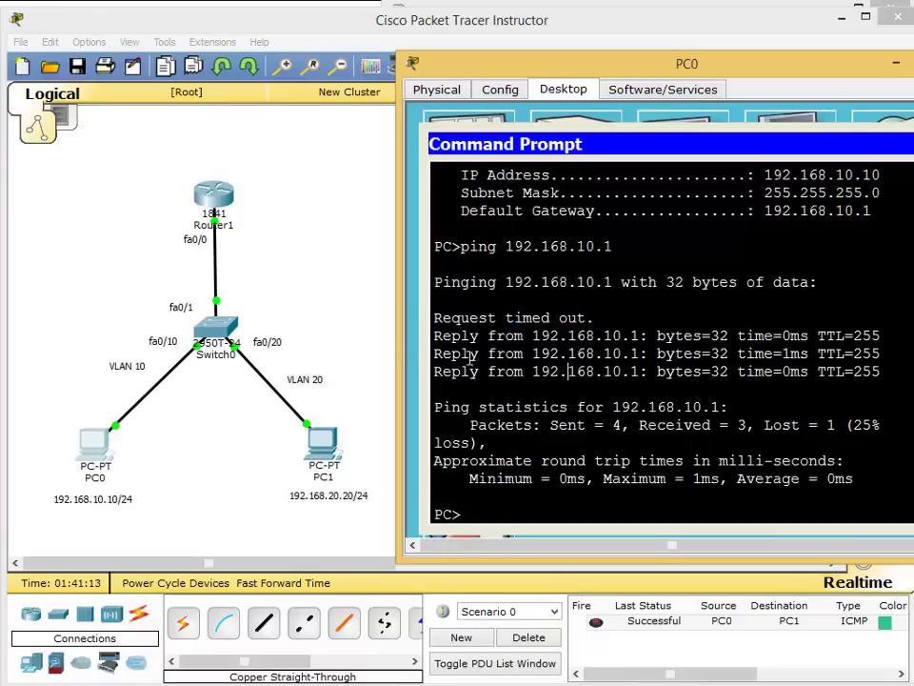
drag(435, 335, 886, 370)
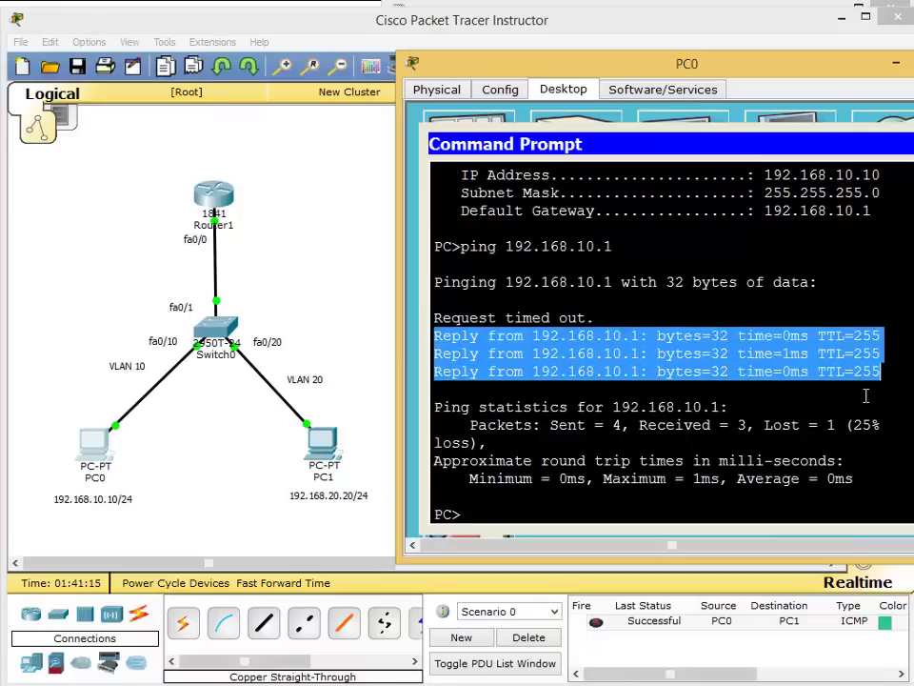
click(759, 491)
key(Return)
key(Return)
key(Return)
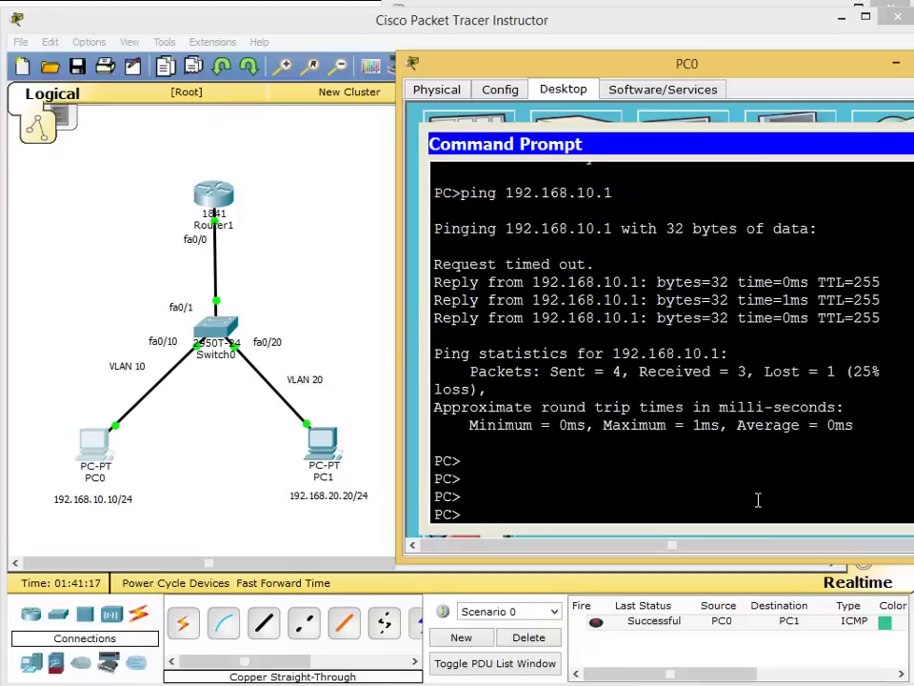
key(Up)
key(Return)
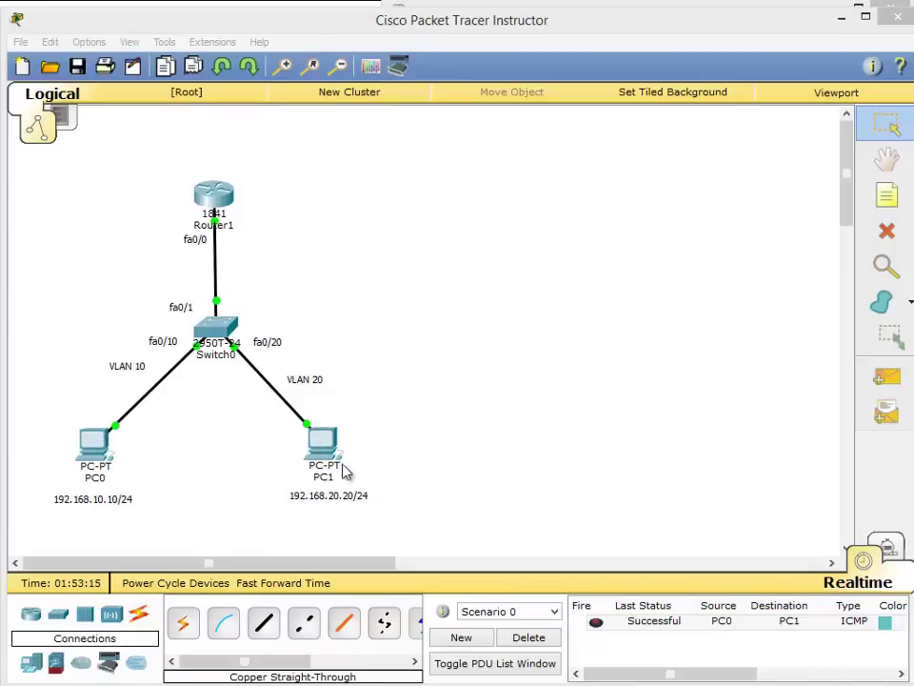
Step: Open PC1's command prompt and run ipconfig to show its addressing
click(322, 440)
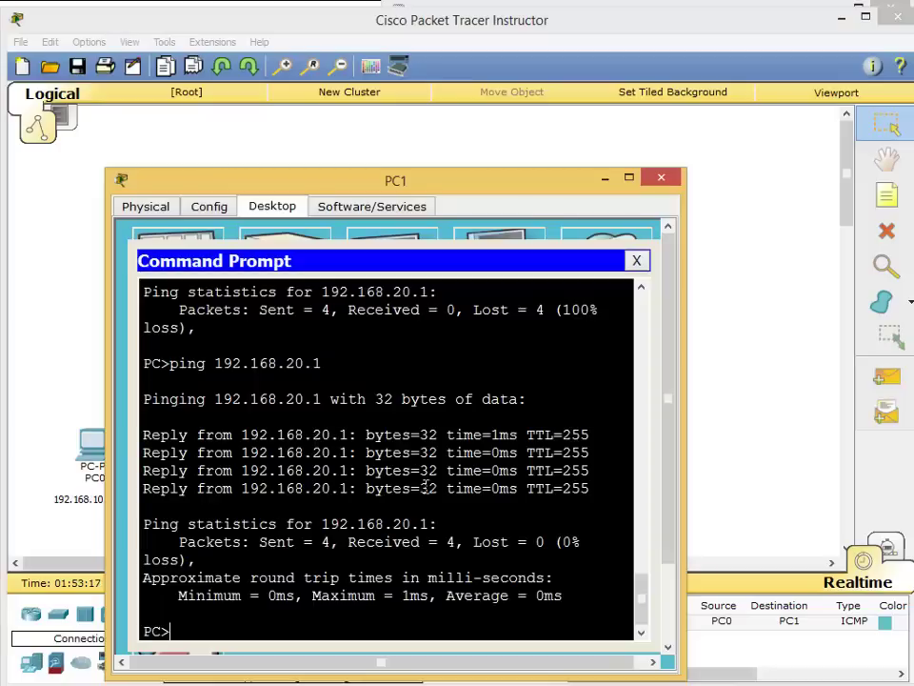
key(Return)
key(Return)
key(Return)
key(Return)
key(Return)
key(Return)
key(Return)
key(Return)
key(Return)
key(Return)
key(Return)
key(Return)
key(Return)
key(Return)
key(Return)
key(Return)
key(Return)
key(Return)
key(Return)
key(Return)
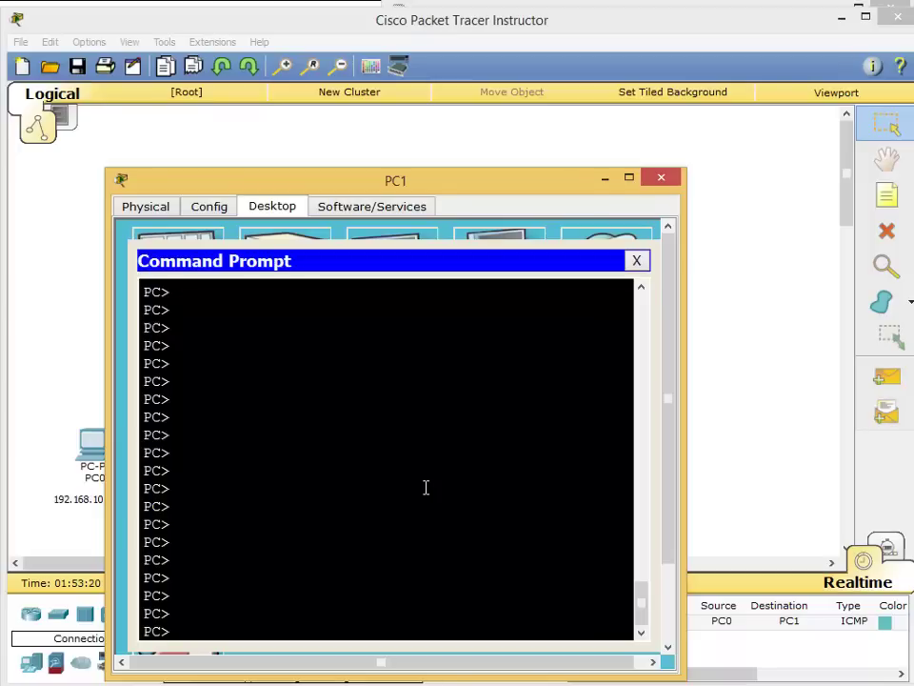
text(pimn)
key(BackSpace)
key(BackSpace)
text(ipconfig)
key(Return)
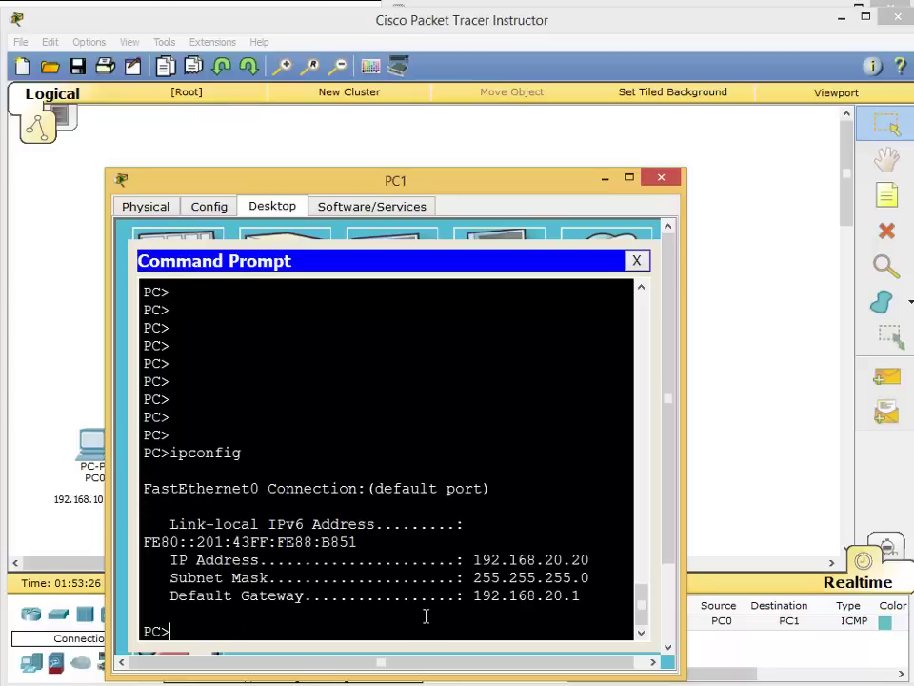
Step: Ping gateway 192.168.20.1 and PC0 at 192.168.10.10 from PC1, then close its window
text(ping 192.1)
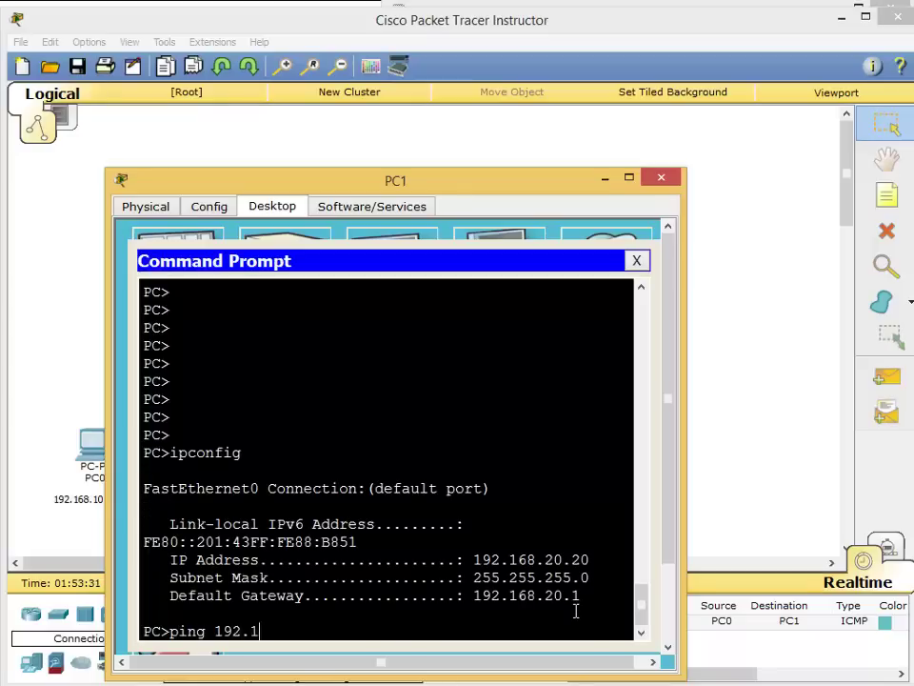
text(68.20.1)
key(Return)
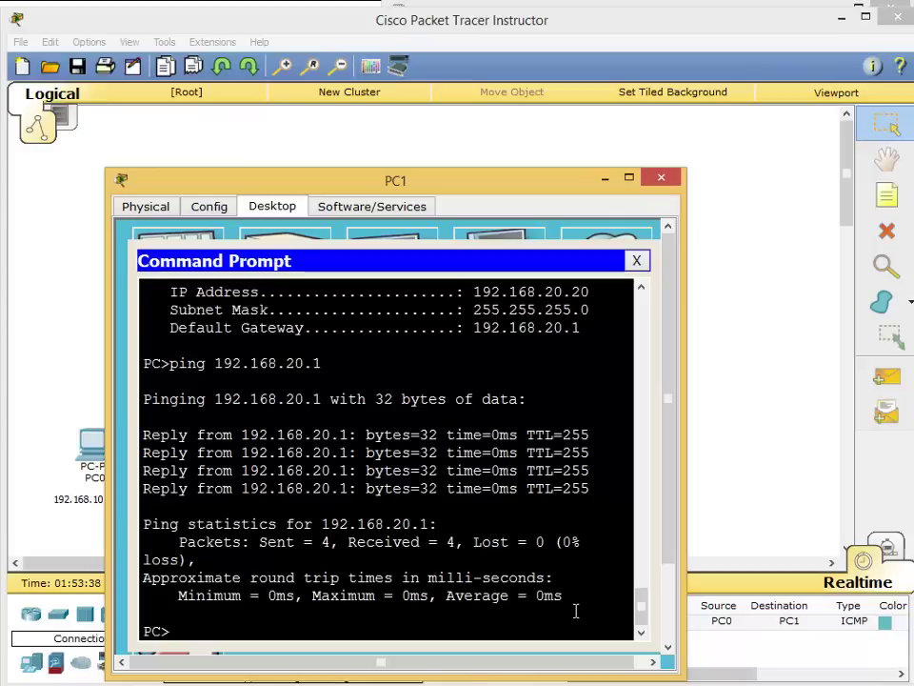
text(ping 19)
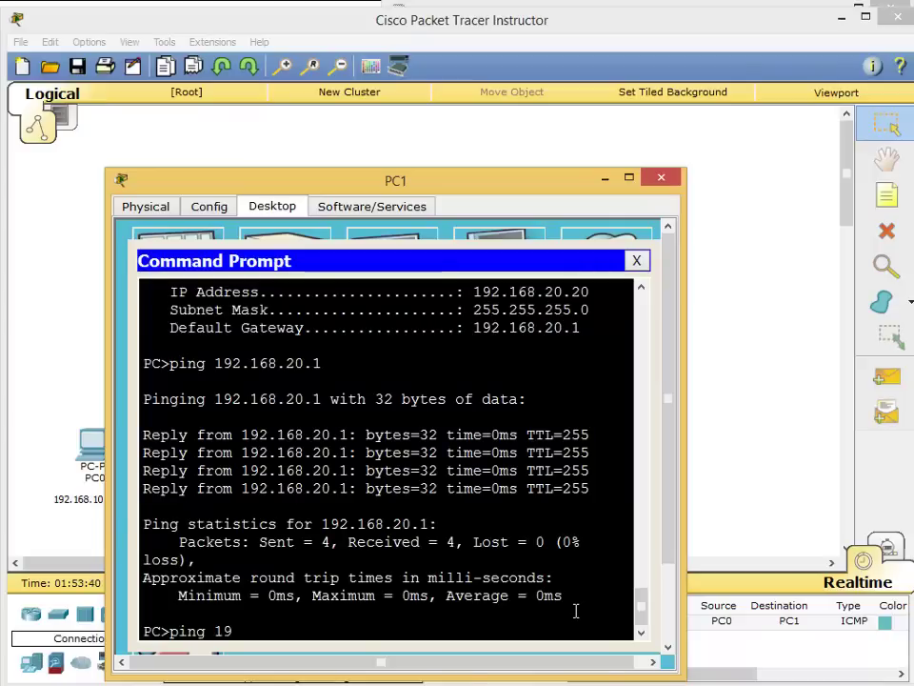
text(2.168.10.10)
key(Return)
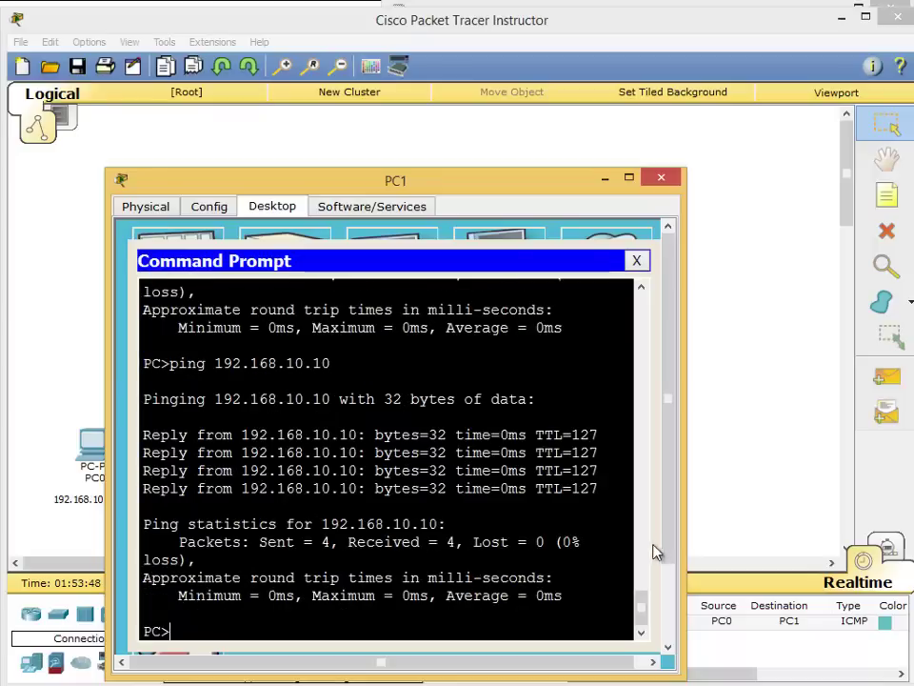
key(alt+F4)
Step: In Simulation mode, replace the old scenario with a new PC0-to-PC1 simple PDU and play it
key(shift+s)
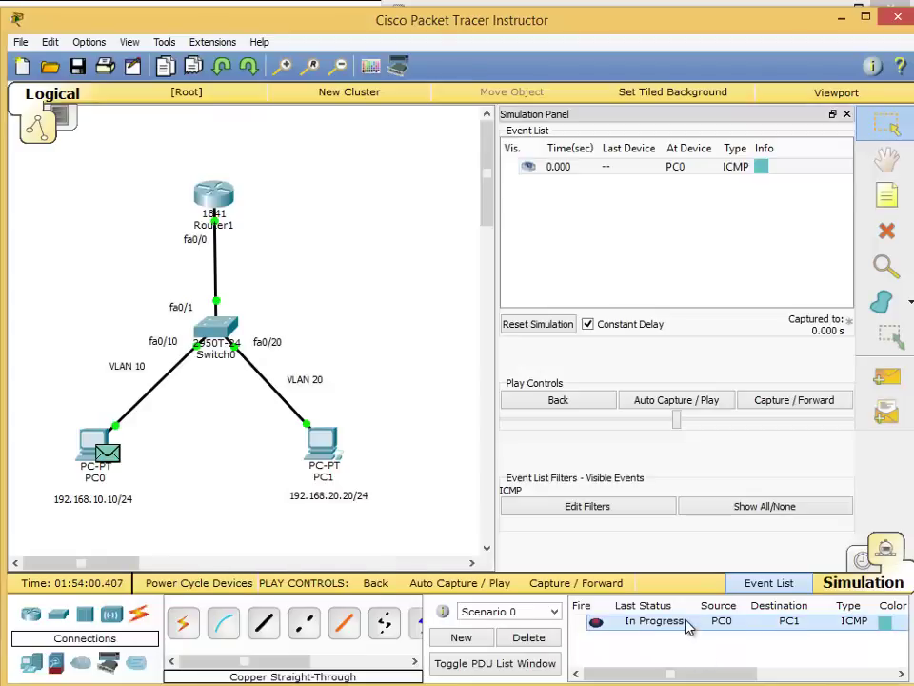
click(529, 638)
click(887, 377)
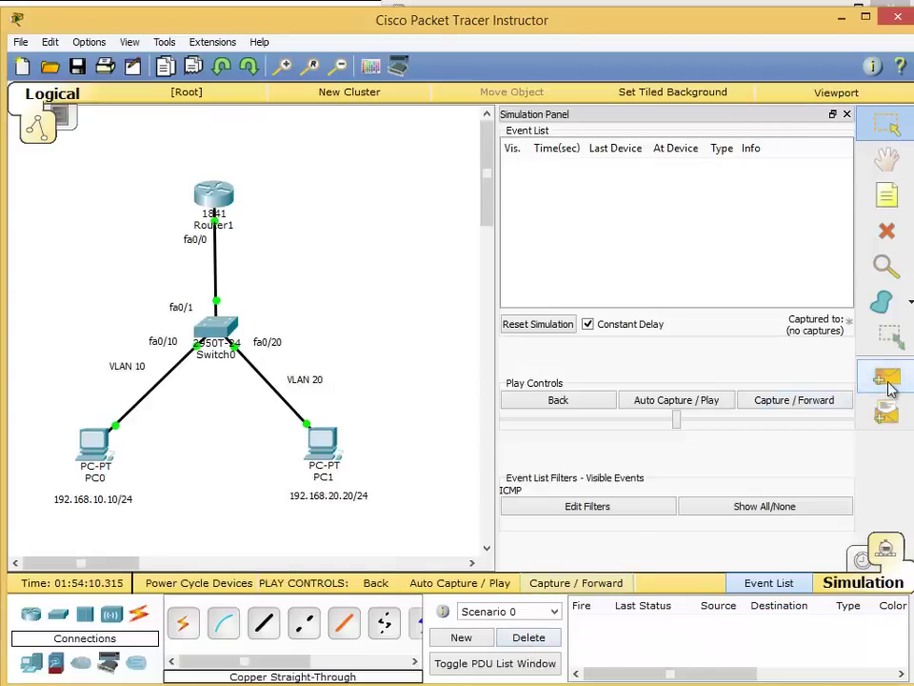
click(99, 446)
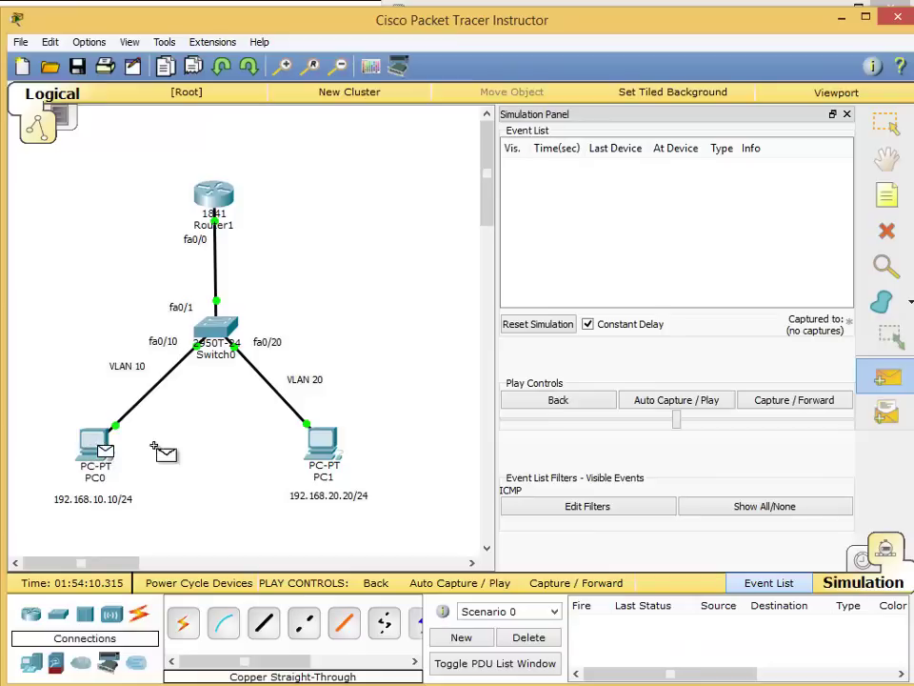
click(321, 438)
click(722, 410)
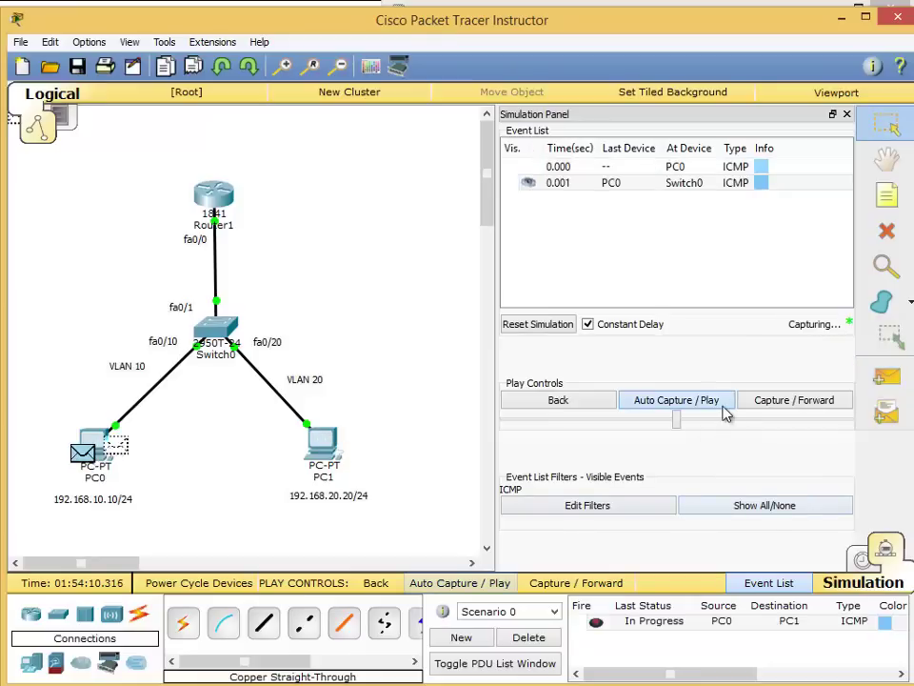